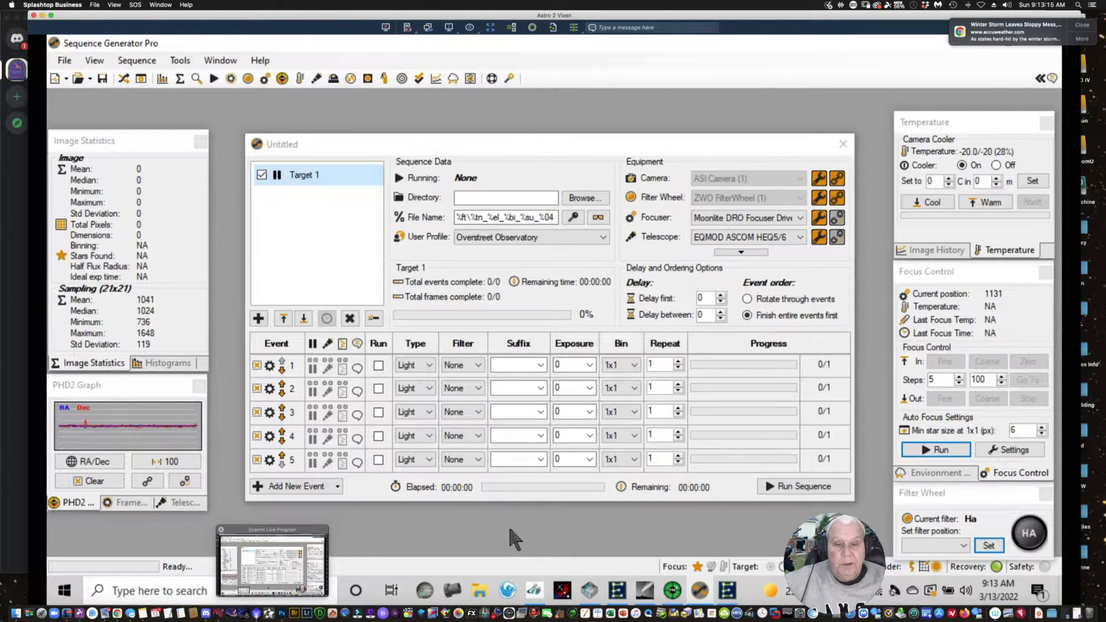
Open the Spike-a USB Dimmer, move it clear of the sequence, and check the telescope on the Reolink live view.
left_click(535, 590)
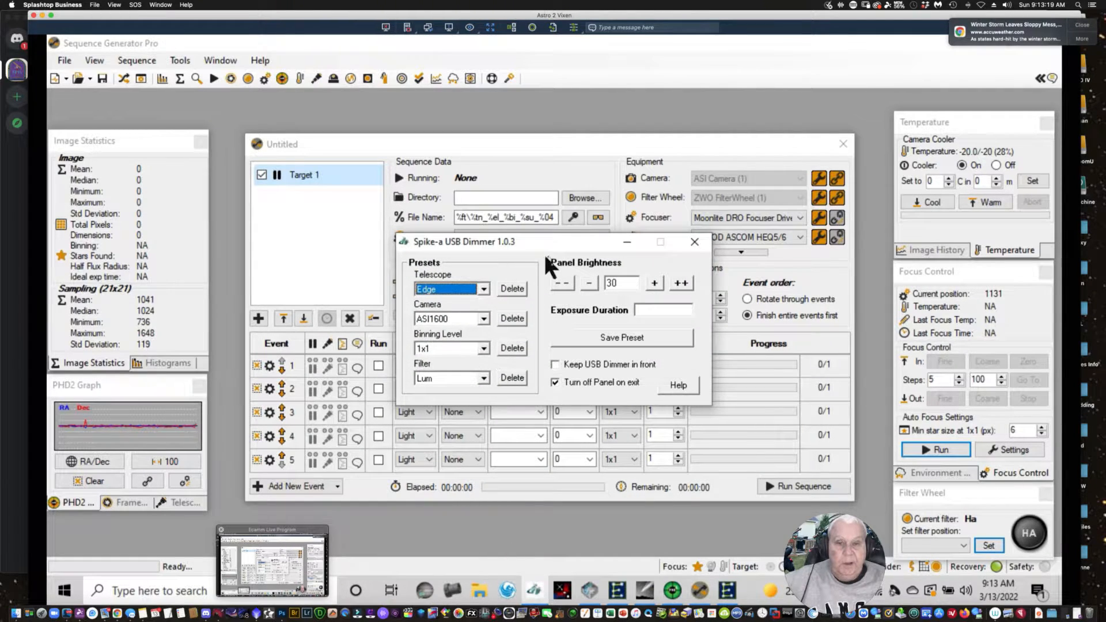
left_click_drag(550, 243, 371, 93)
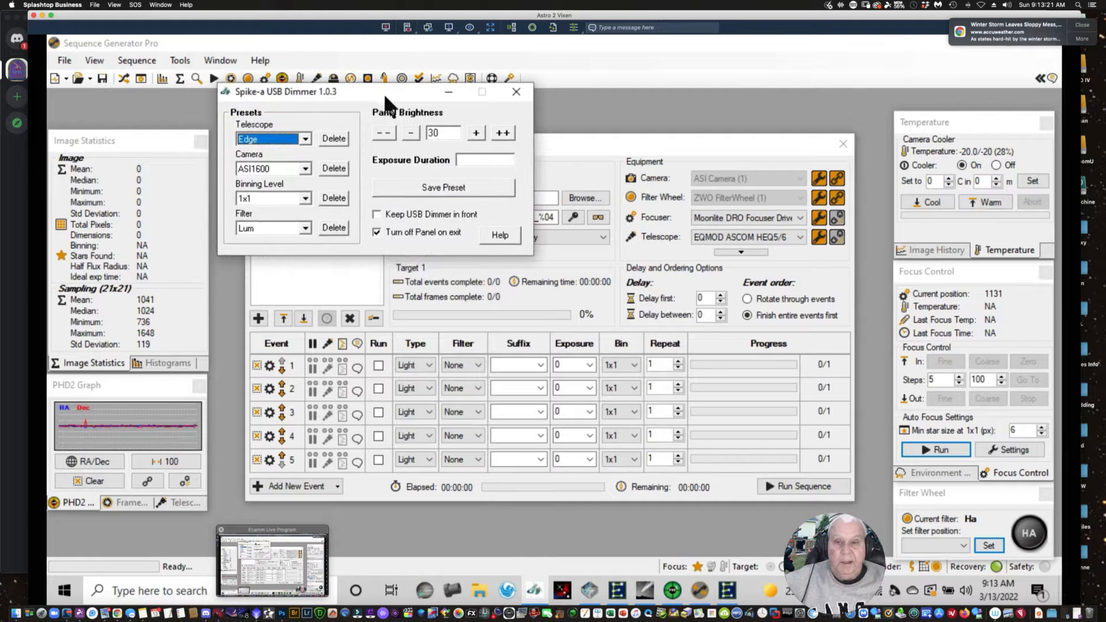
left_click(90, 610)
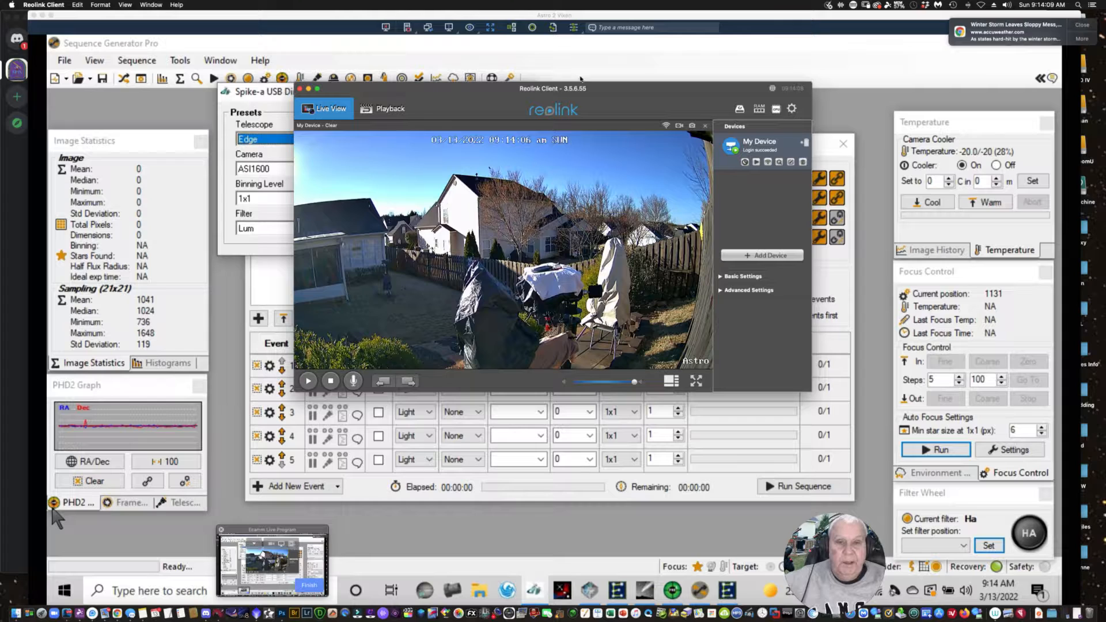
left_click(615, 55)
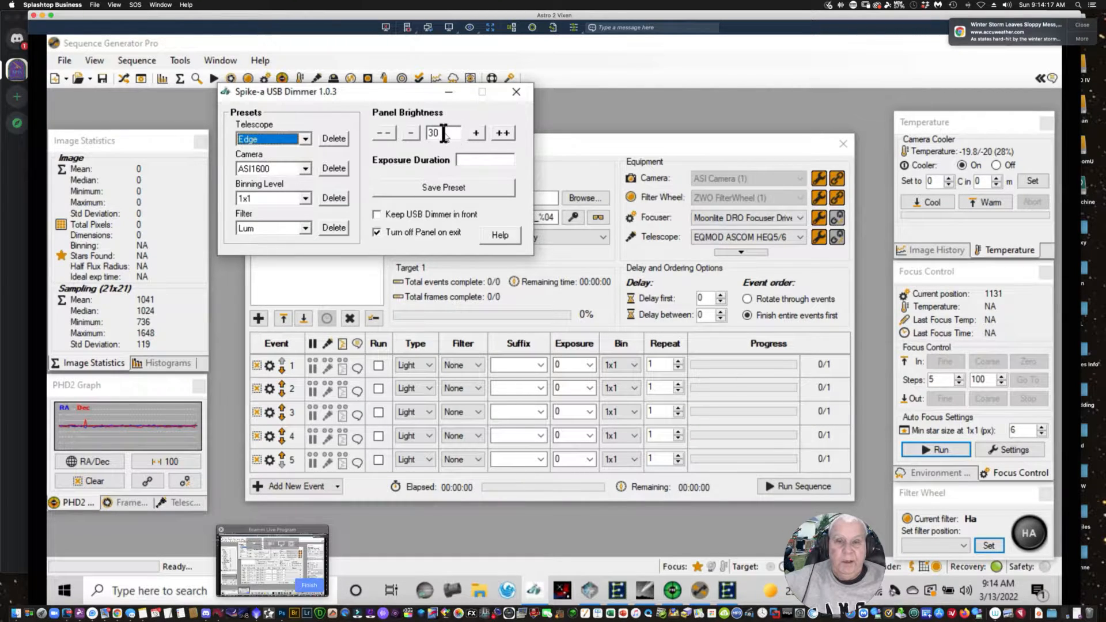
Set the flat panel brightness to 50 in the USB dimmer and move its window out of the way.
double_click(435, 133)
type("50")
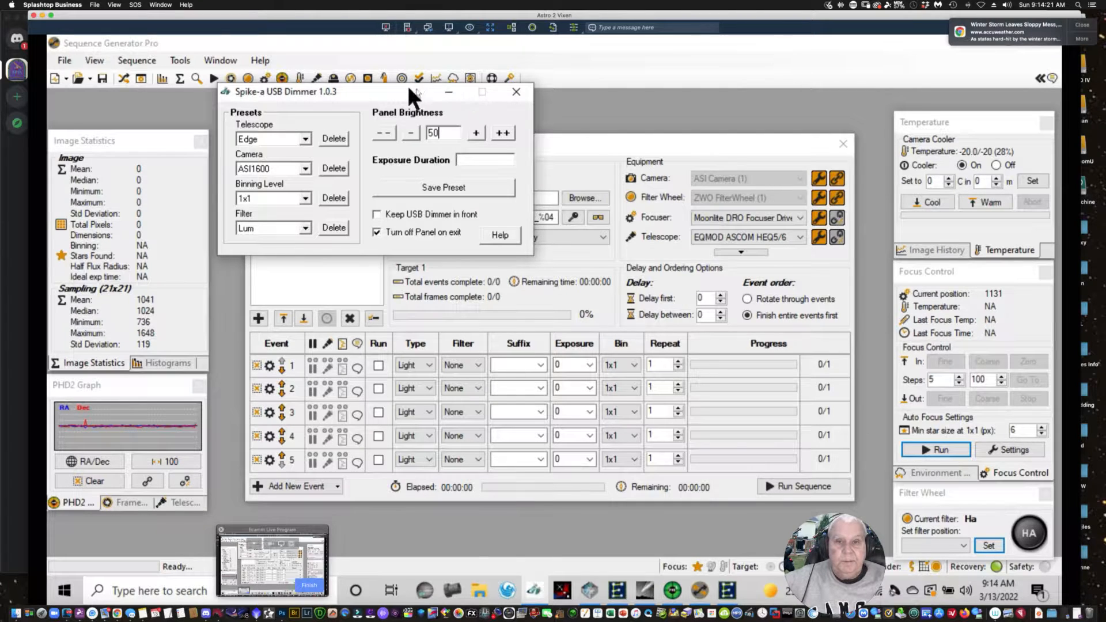
left_click_drag(403, 90, 1059, 570)
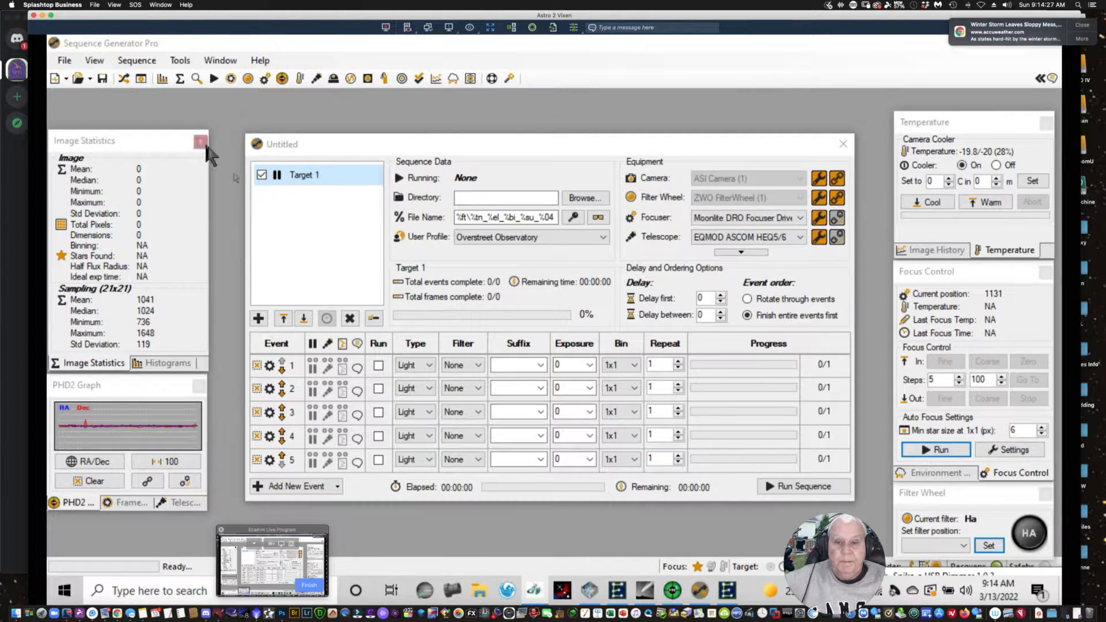
Enable events 1 through 4 of Target 1 to run.
left_click(378, 363)
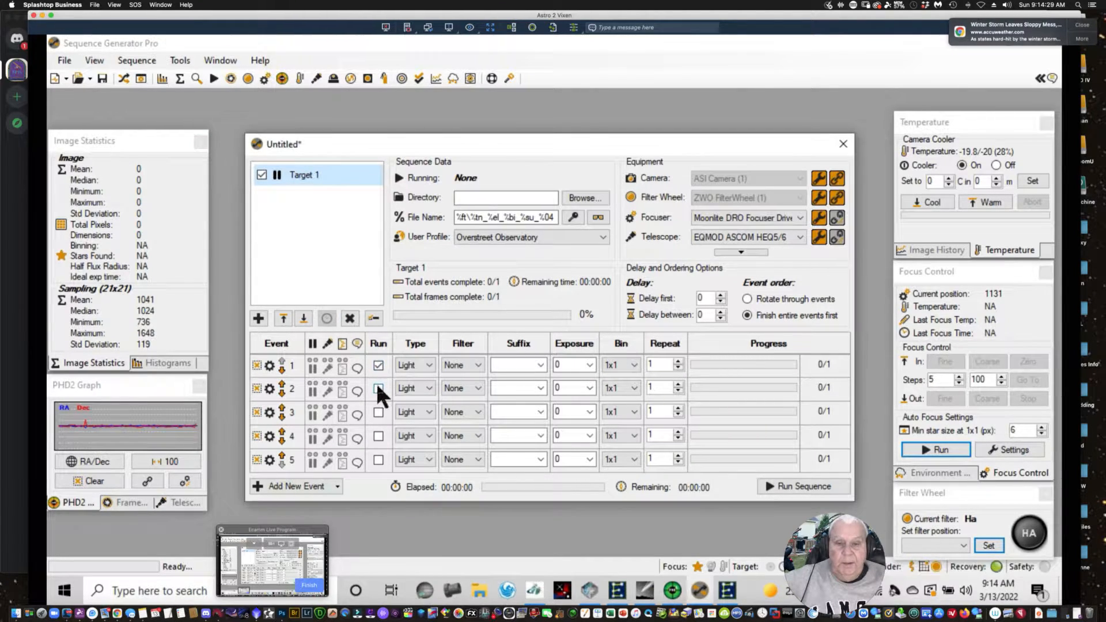
left_click(378, 387)
left_click(377, 436)
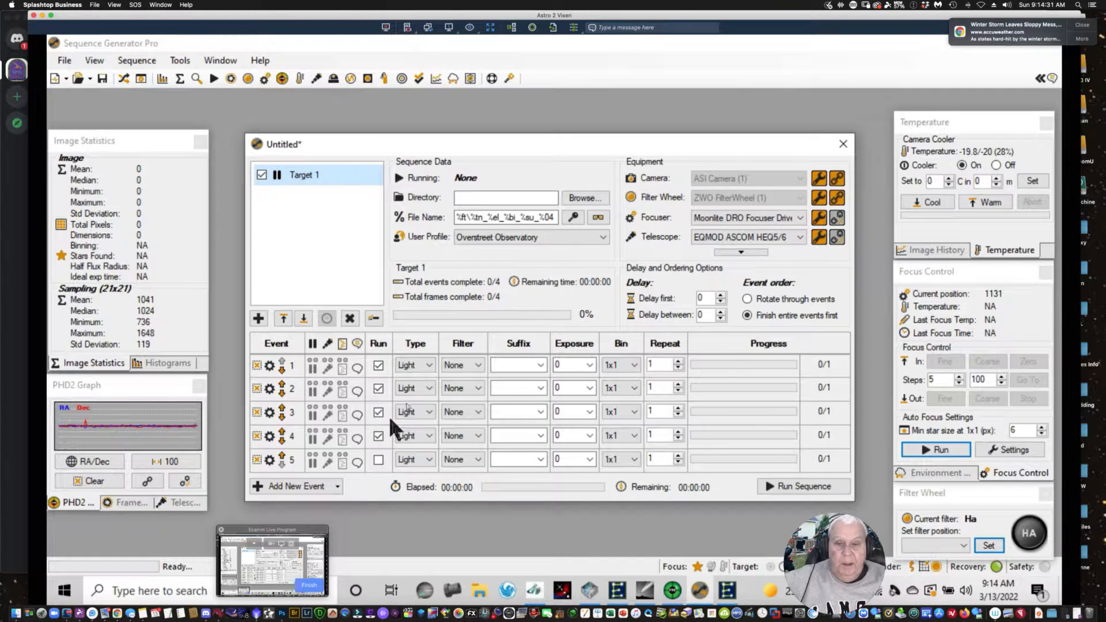
Set the frame type of events 1 through 5 to Flat.
left_click(427, 363)
left_click(420, 398)
left_click(427, 388)
left_click(415, 421)
left_click(429, 414)
left_click(413, 436)
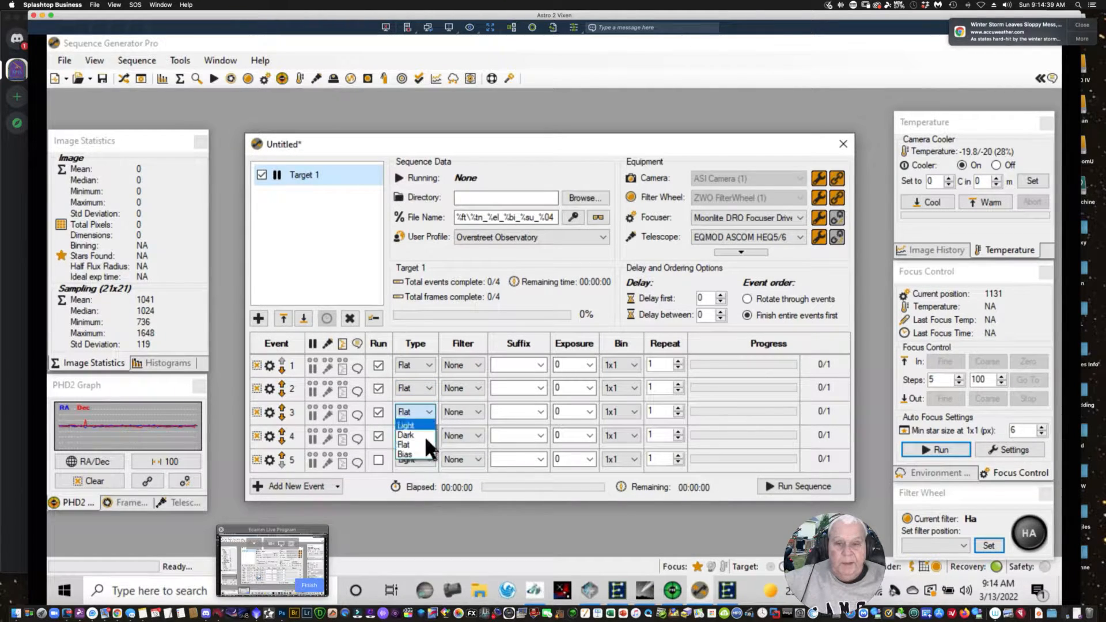
left_click(413, 443)
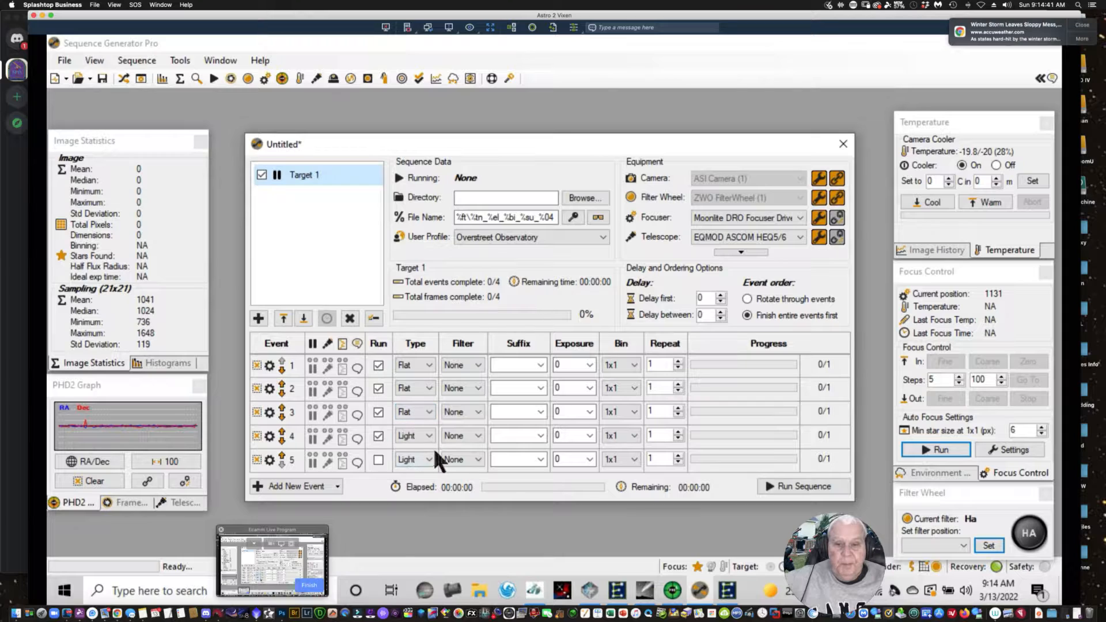
left_click(423, 434)
left_click(420, 462)
left_click(429, 459)
left_click(420, 491)
Assign the Lum, Red and Green filters to events 1, 2 and 3 respectively.
left_click(480, 364)
left_click(476, 384)
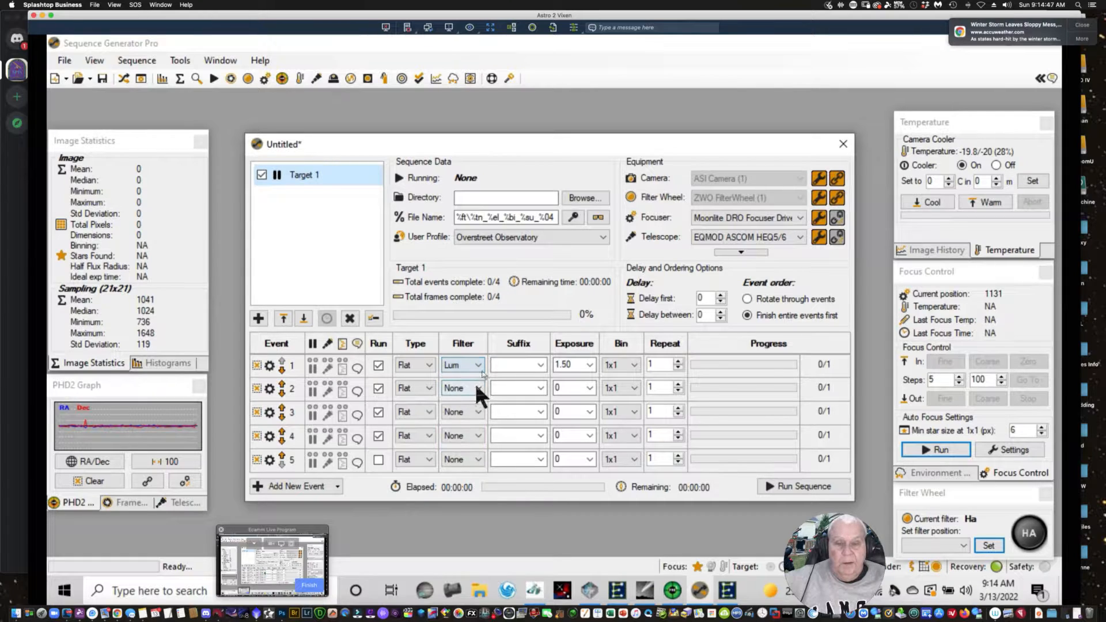
left_click(479, 380)
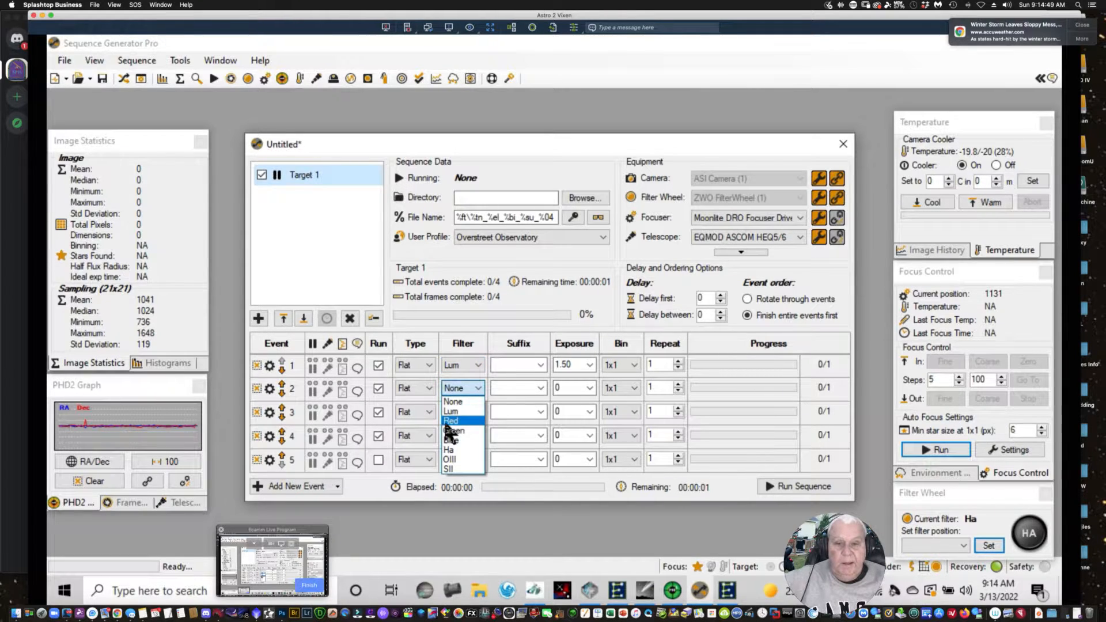
left_click(458, 419)
left_click(476, 406)
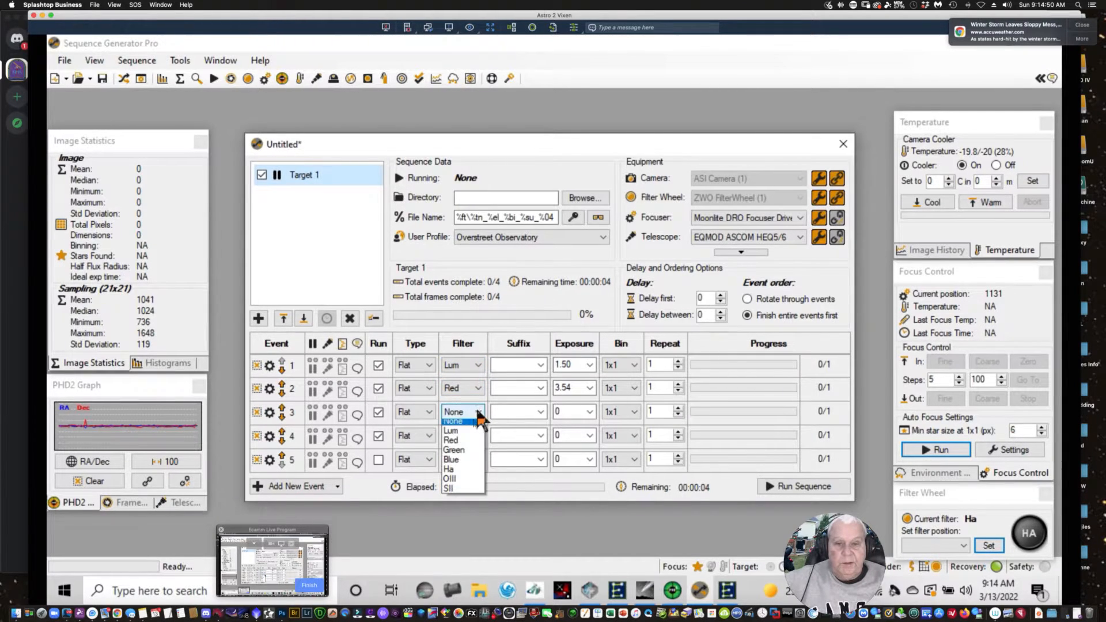
left_click(454, 453)
left_click(478, 435)
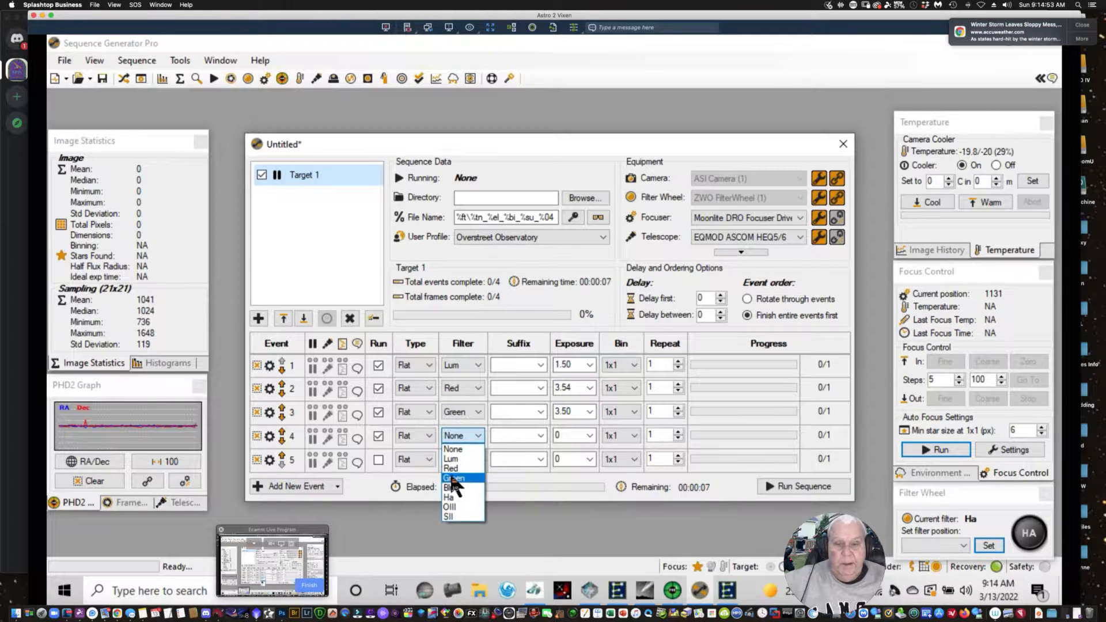
left_click(455, 479)
left_click(478, 460)
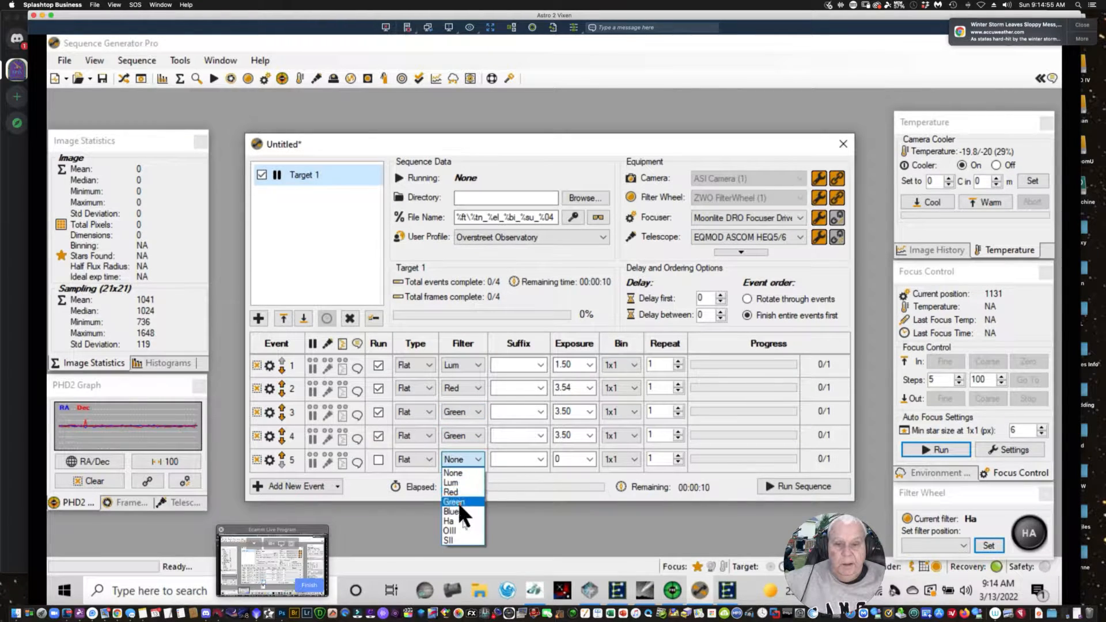
left_click(478, 429)
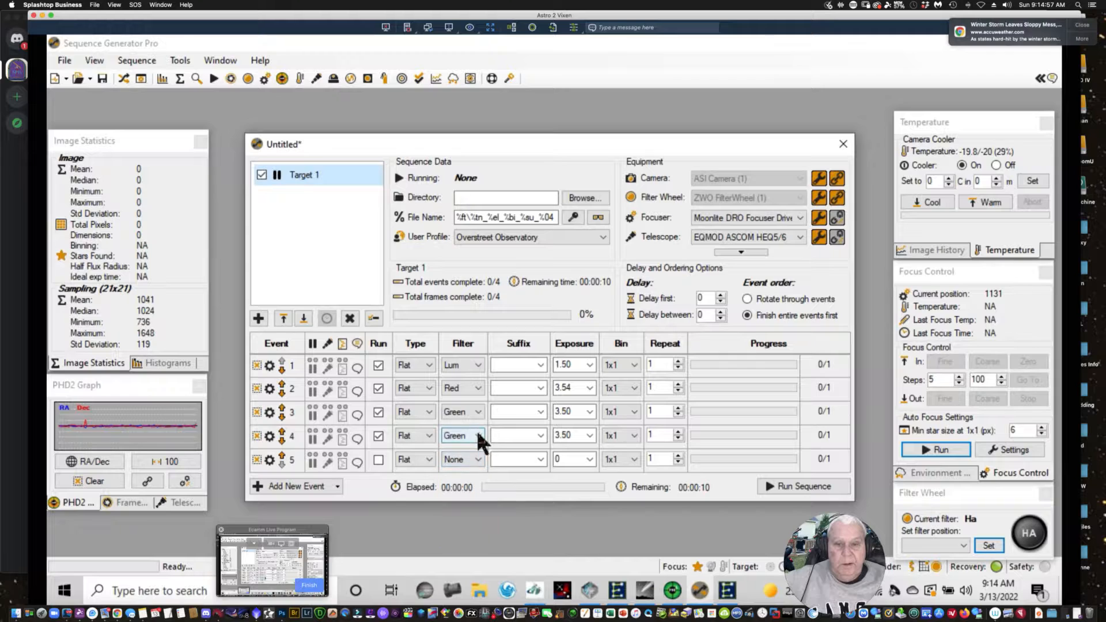
Assign the Blue filter to event 4 and the Ha filter to event 5.
left_click(475, 429)
left_click(457, 487)
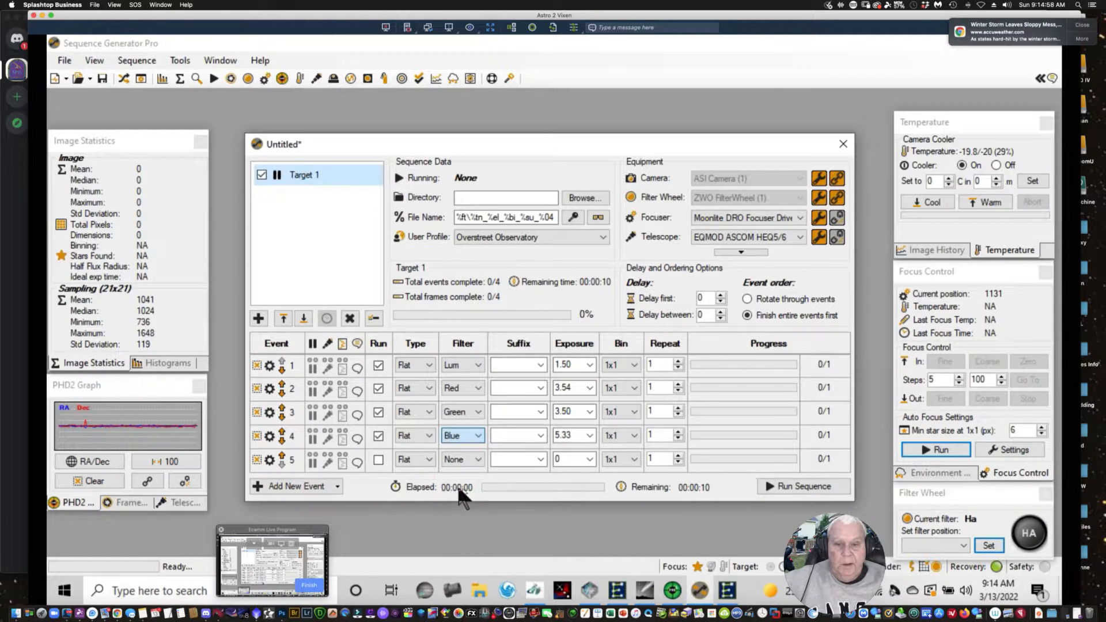
left_click(476, 459)
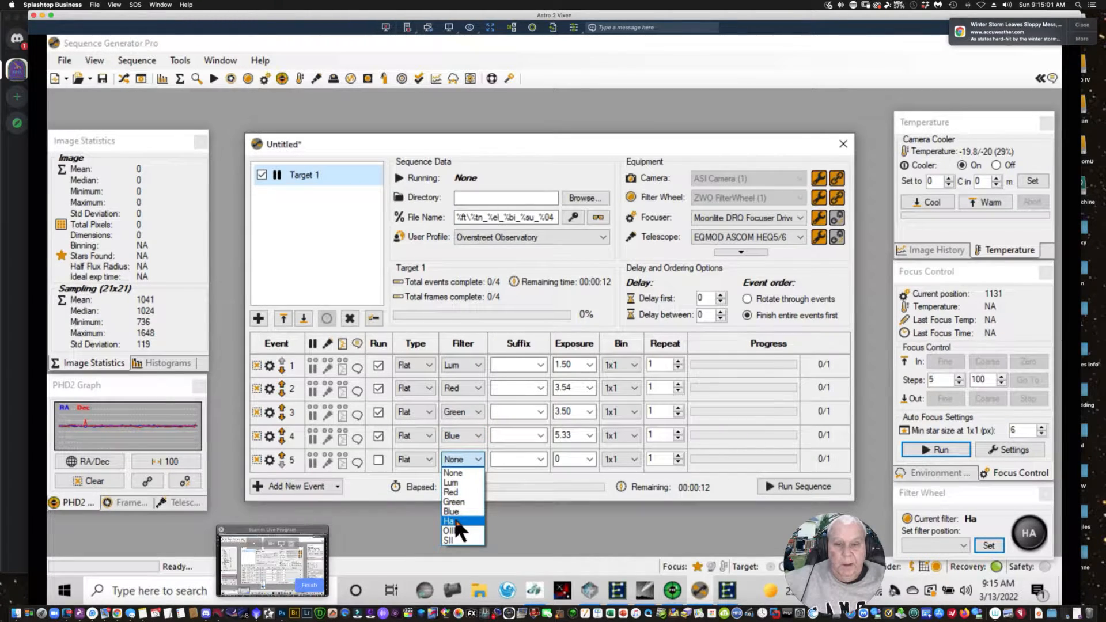
left_click(455, 521)
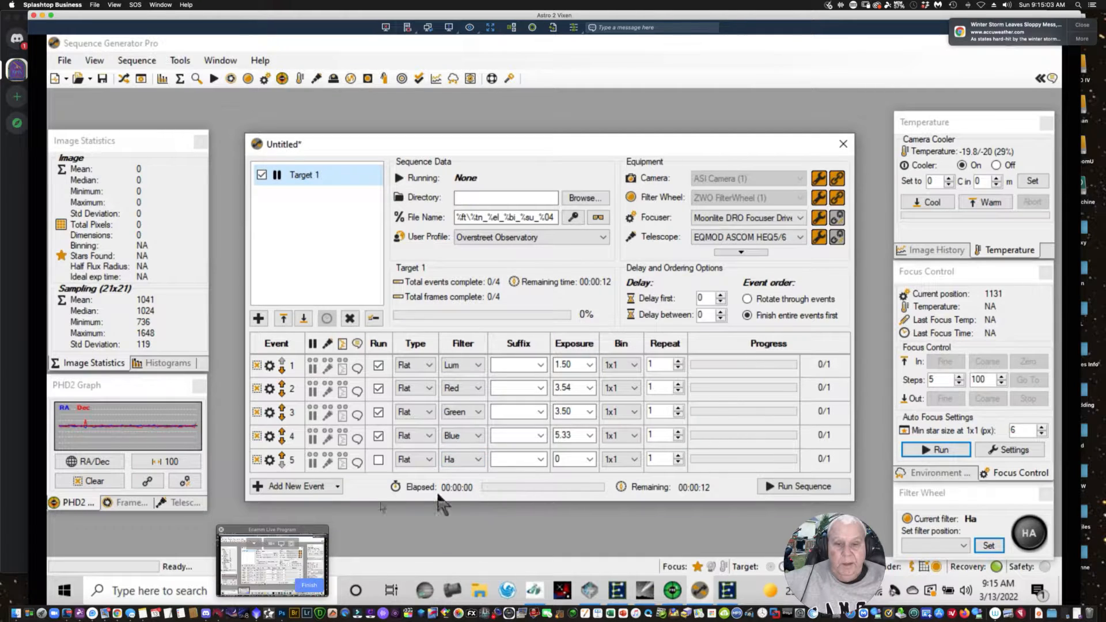
Add a sixth event to the sequence and assign it the OIII filter.
left_click(302, 490)
scroll(376, 470, "down", 1)
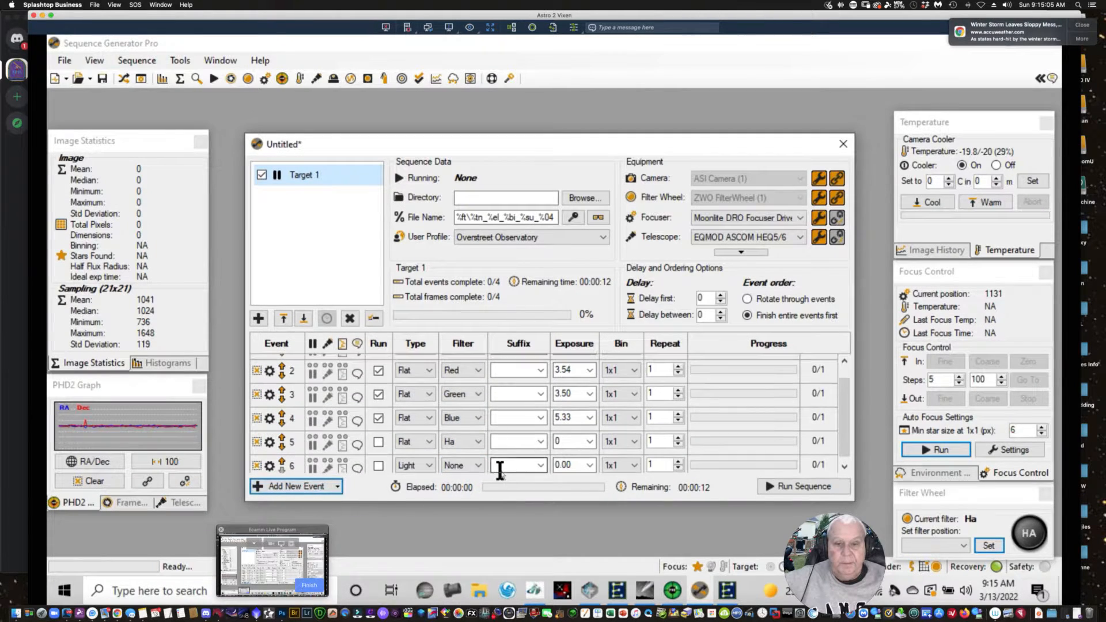
left_click(479, 464)
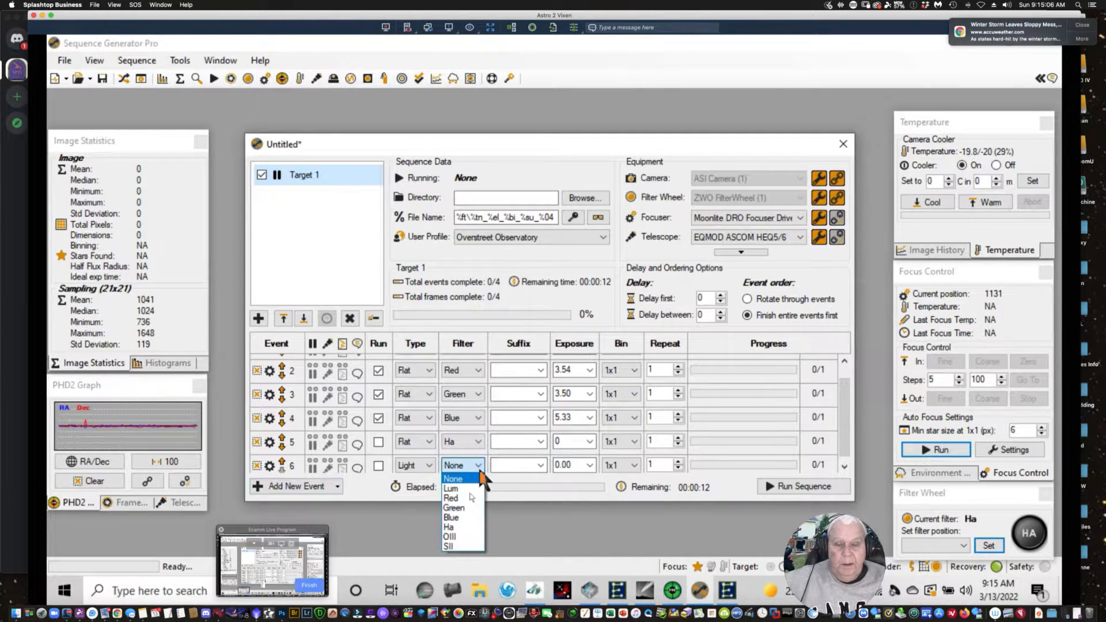
left_click(449, 537)
Add a seventh event to the sequence and assign it the SII filter.
left_click(324, 485)
scroll(375, 469, "down", 1)
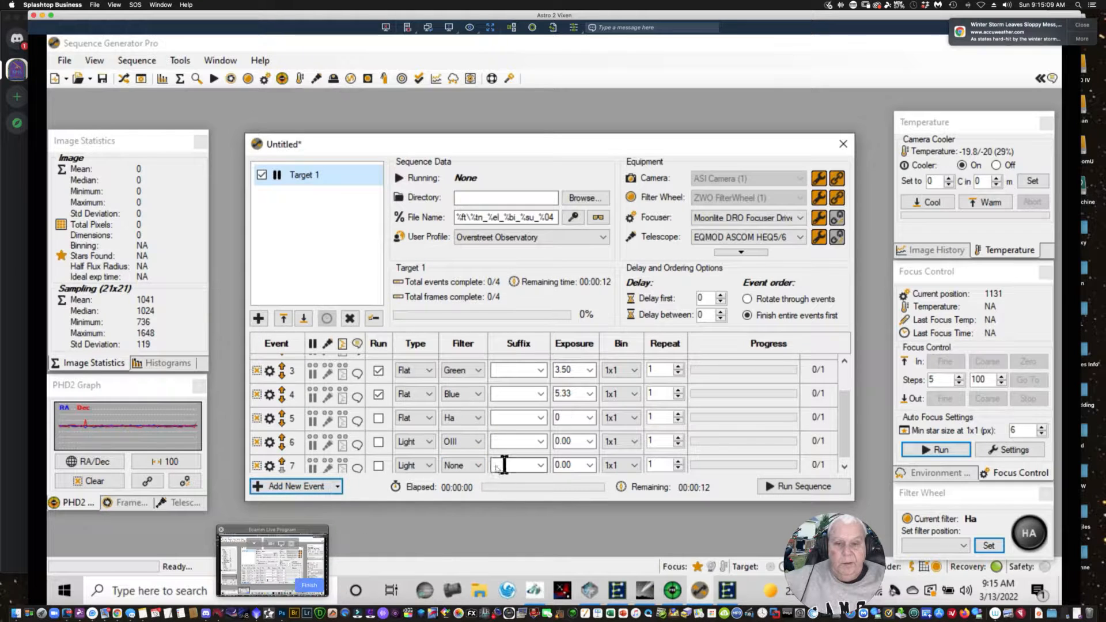
left_click(478, 465)
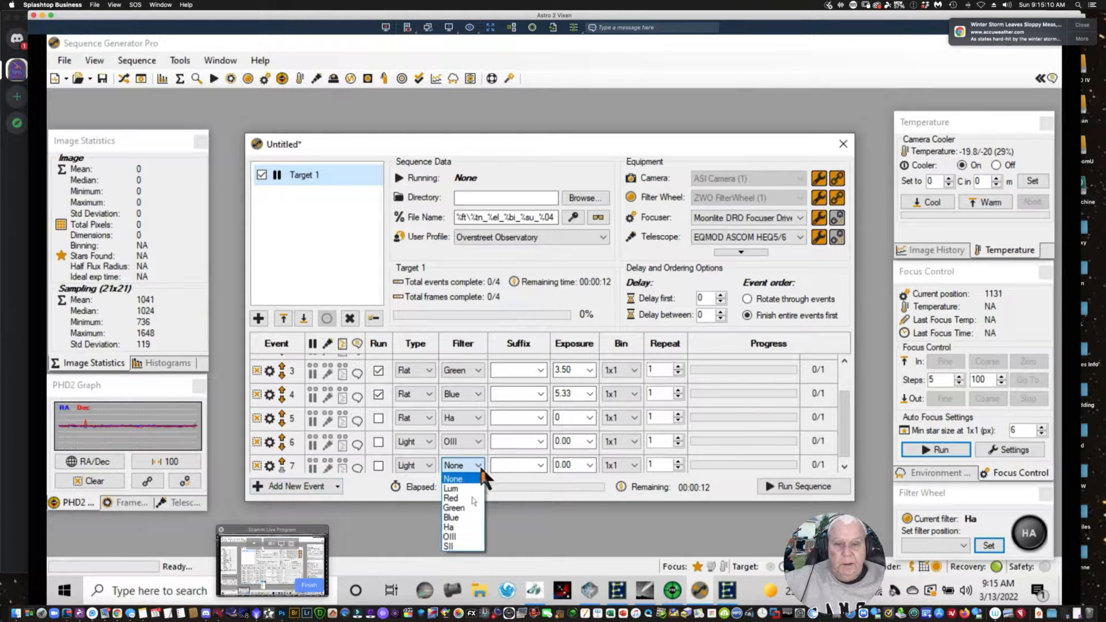
left_click(455, 546)
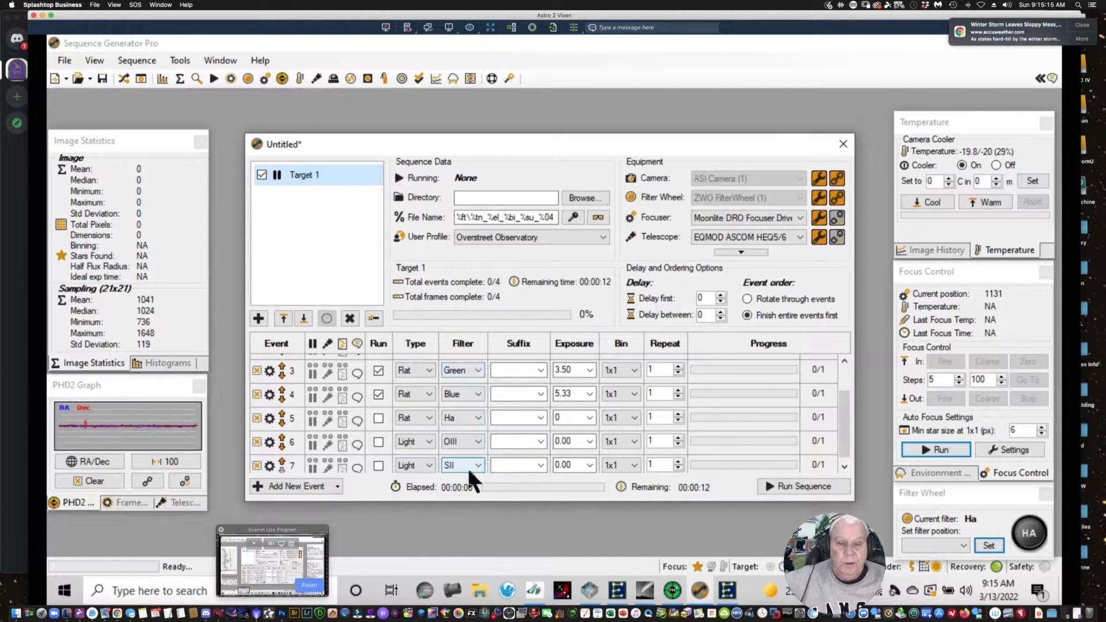
Give the Green, Lum and Red events the suffixes Green Flat, Lum Flat and Red Flat.
left_click(540, 370)
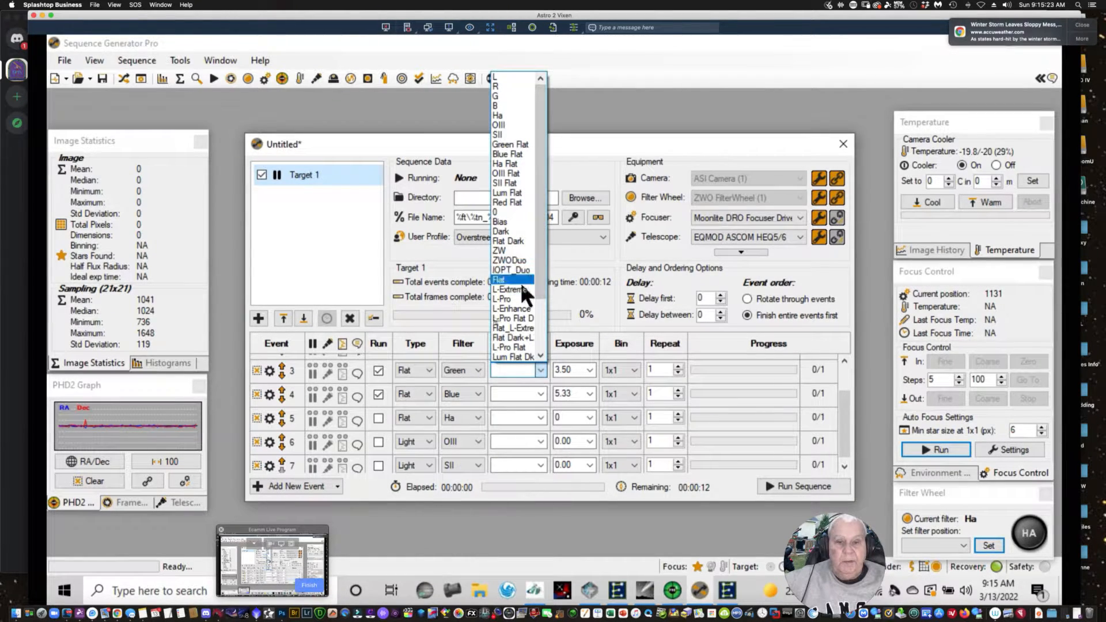
left_click(511, 144)
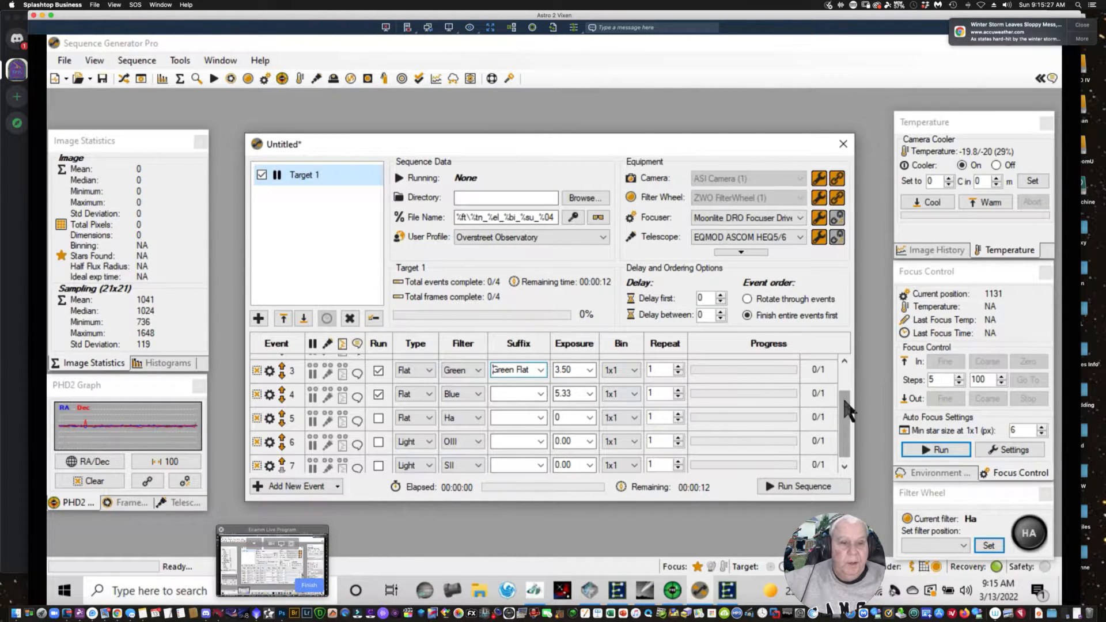
left_click_drag(842, 397, 839, 337)
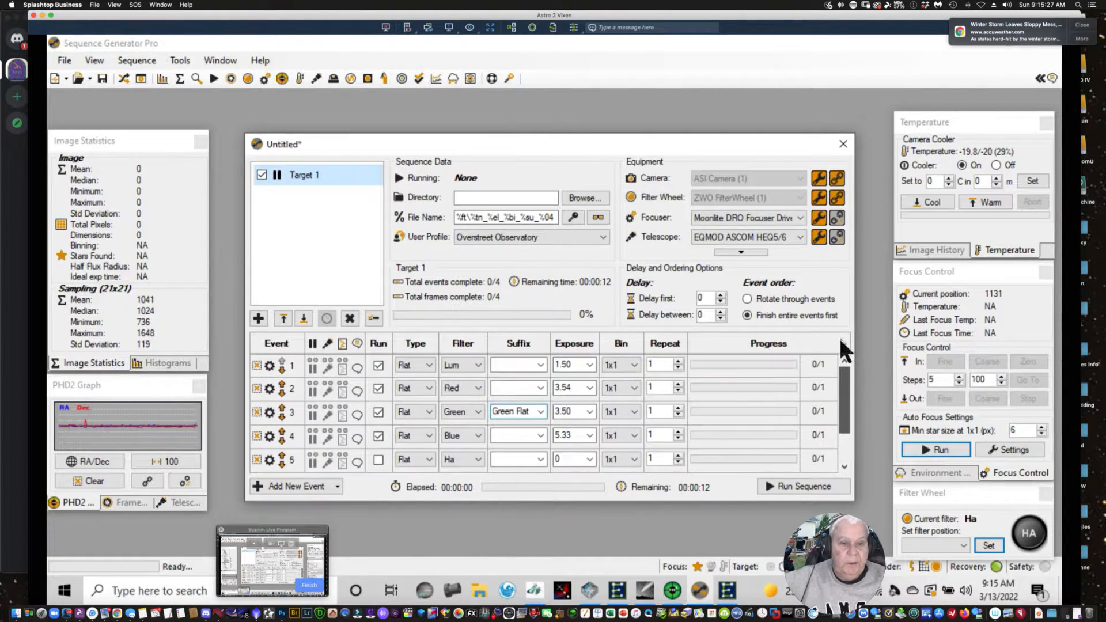
left_click(540, 364)
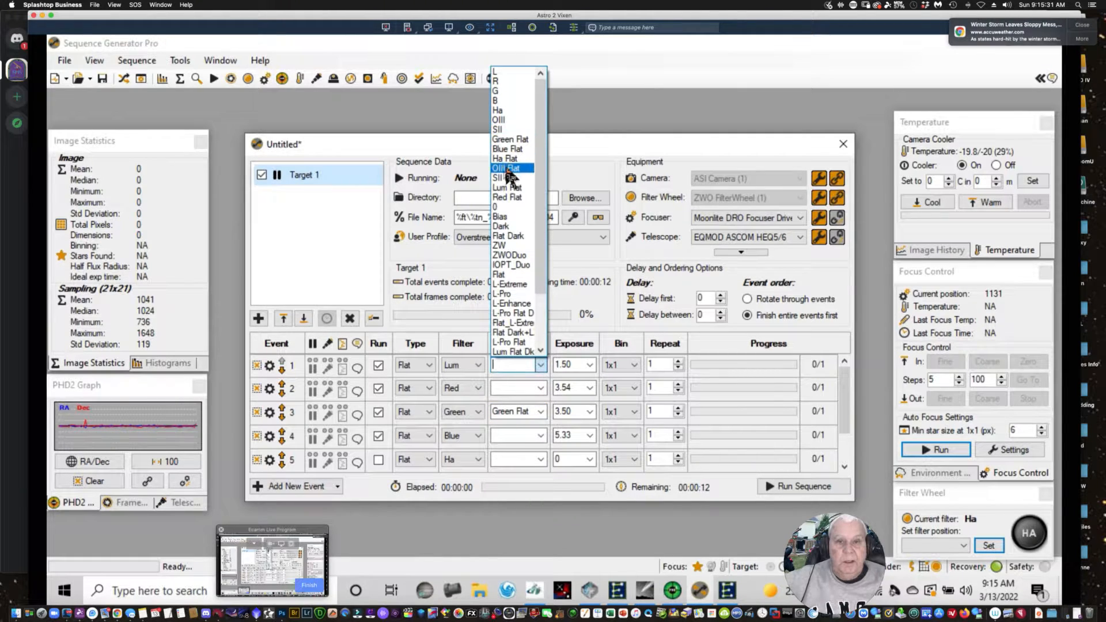
left_click(505, 187)
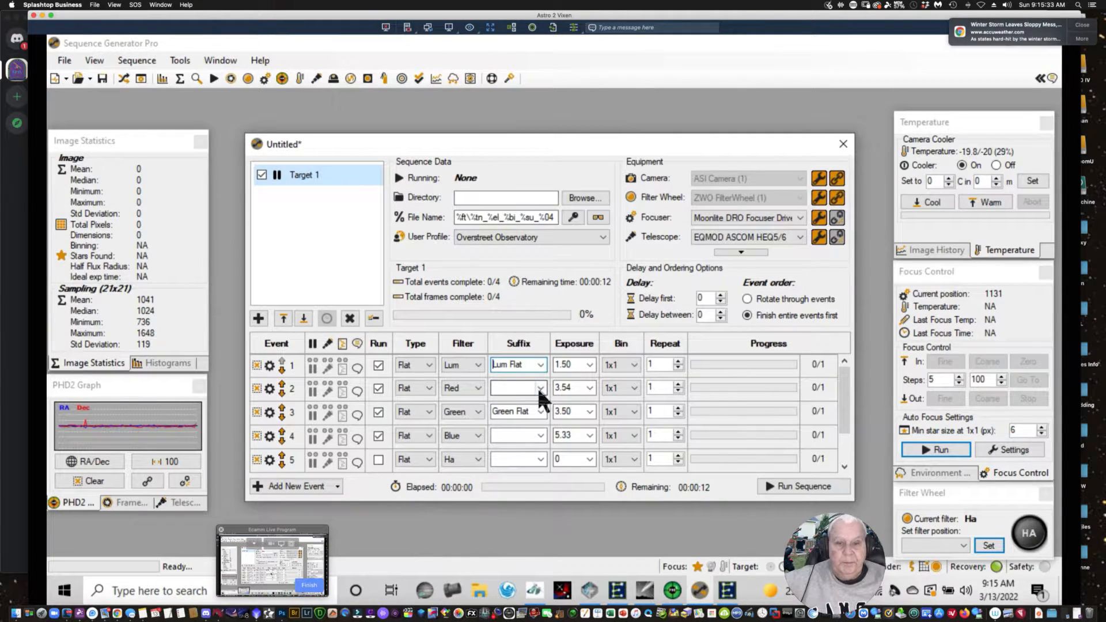
left_click(539, 387)
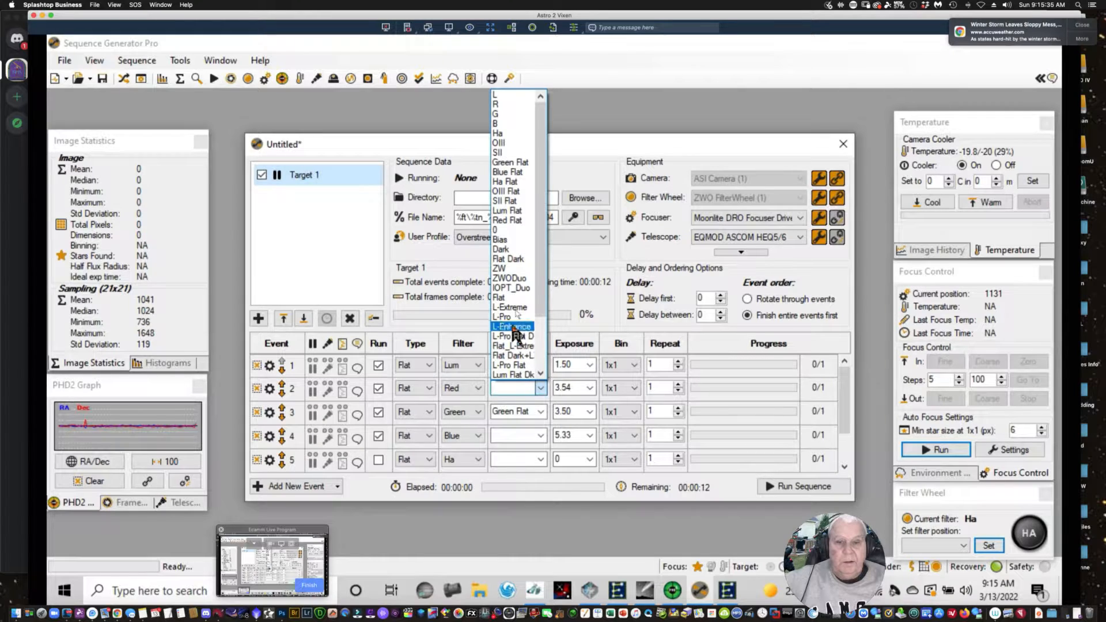
left_click(501, 219)
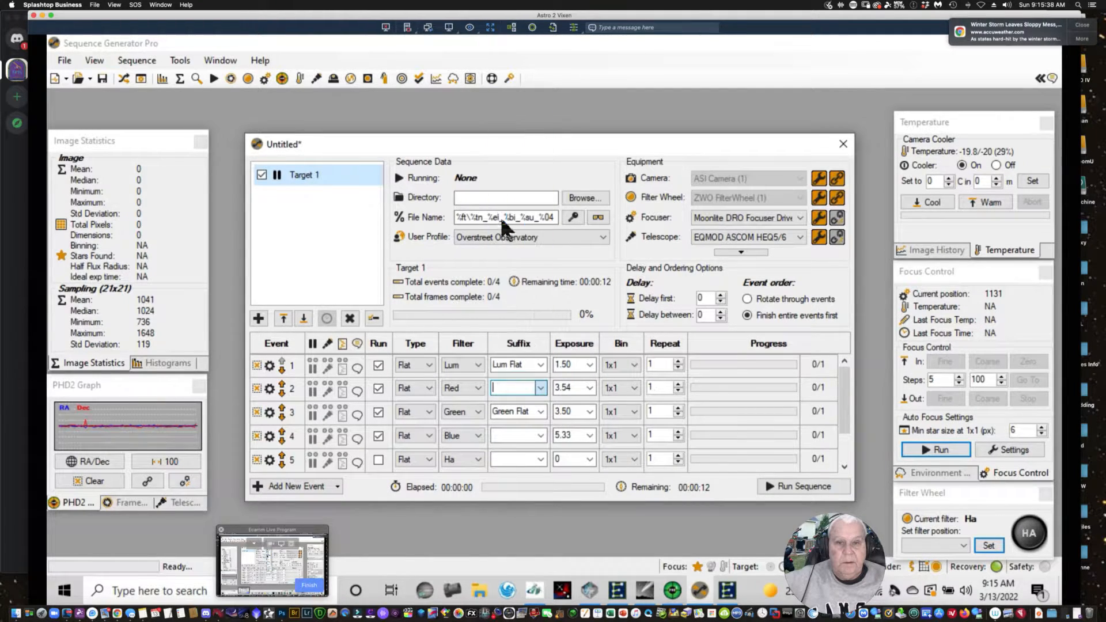
Give event 4 the suffix Blue Flat and event 5 the suffix Ha Flat.
left_click(538, 435)
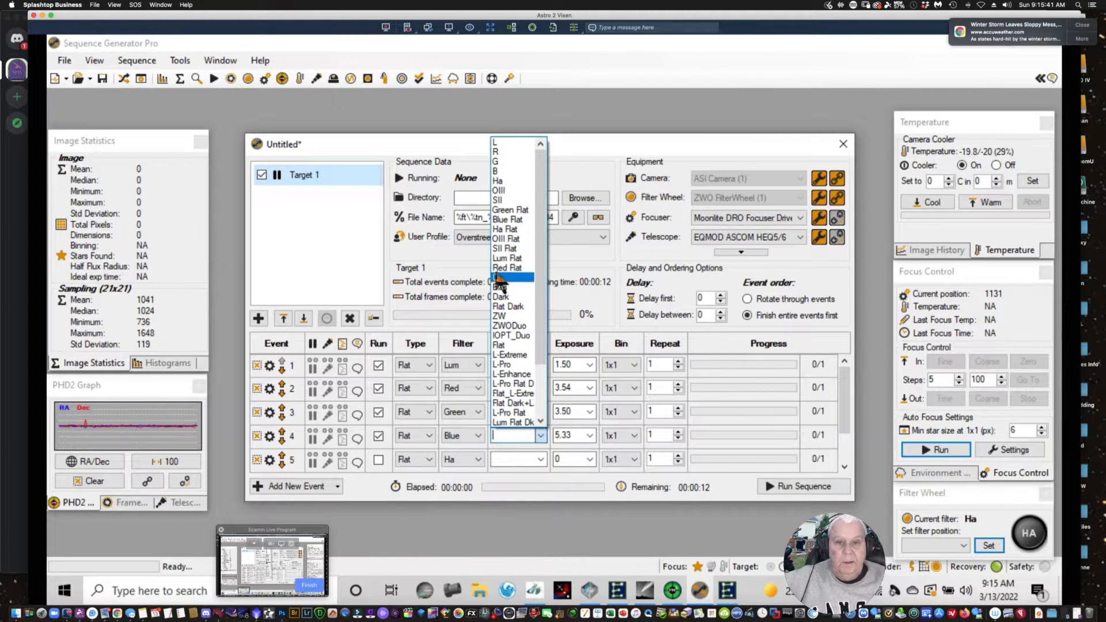
left_click(497, 219)
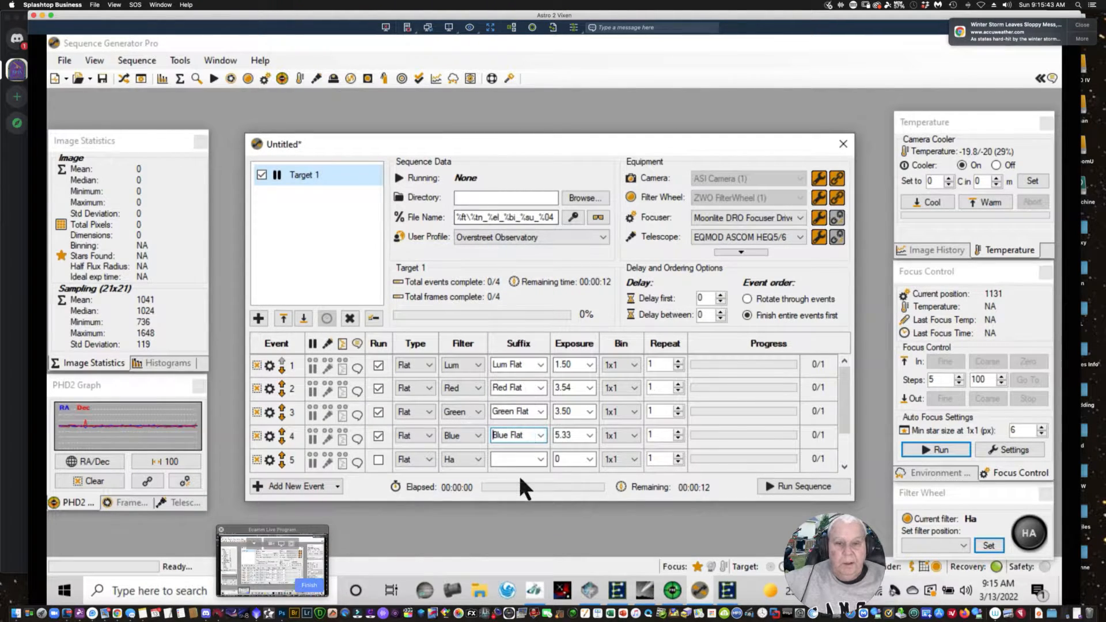
left_click(540, 460)
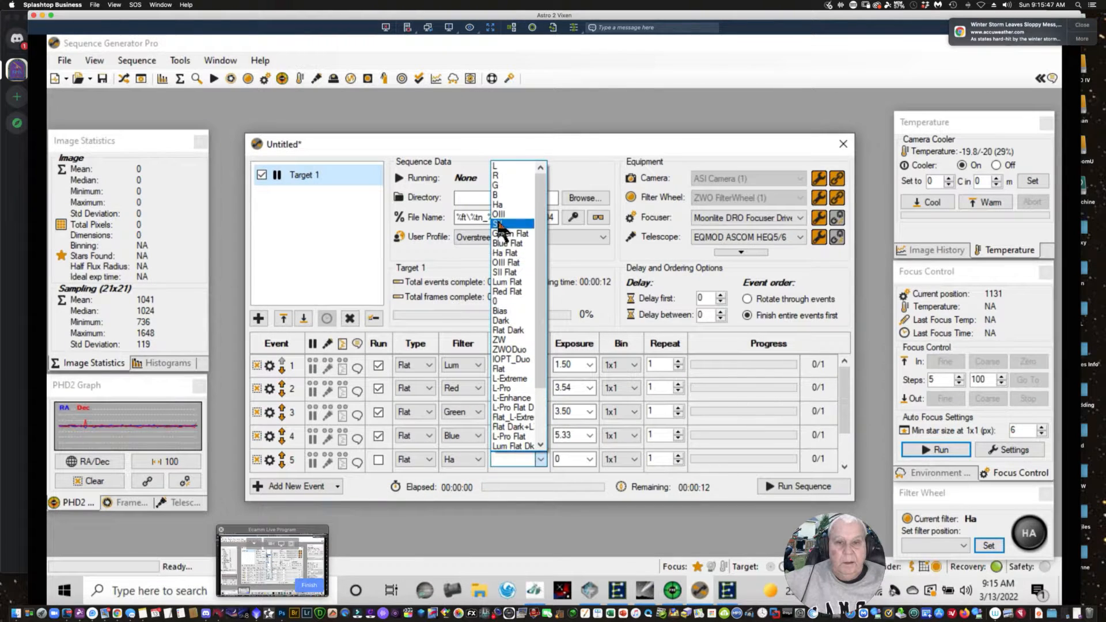
left_click(500, 254)
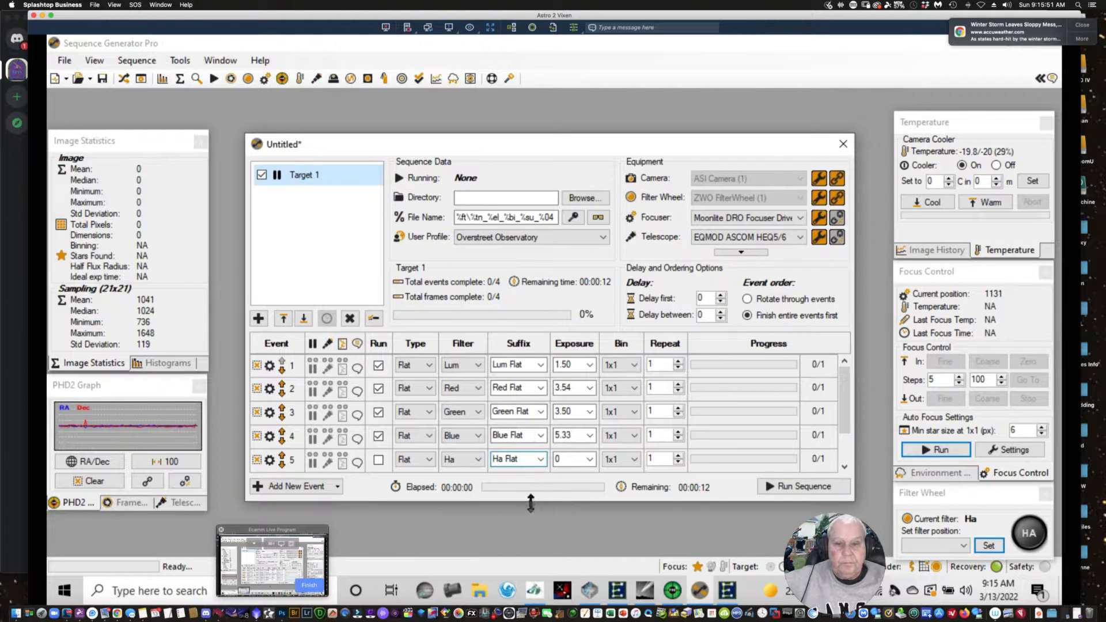
Give event 6 the suffix OIII Flat and event 7 the suffix SII Flat.
scroll(841, 451, "down", 2)
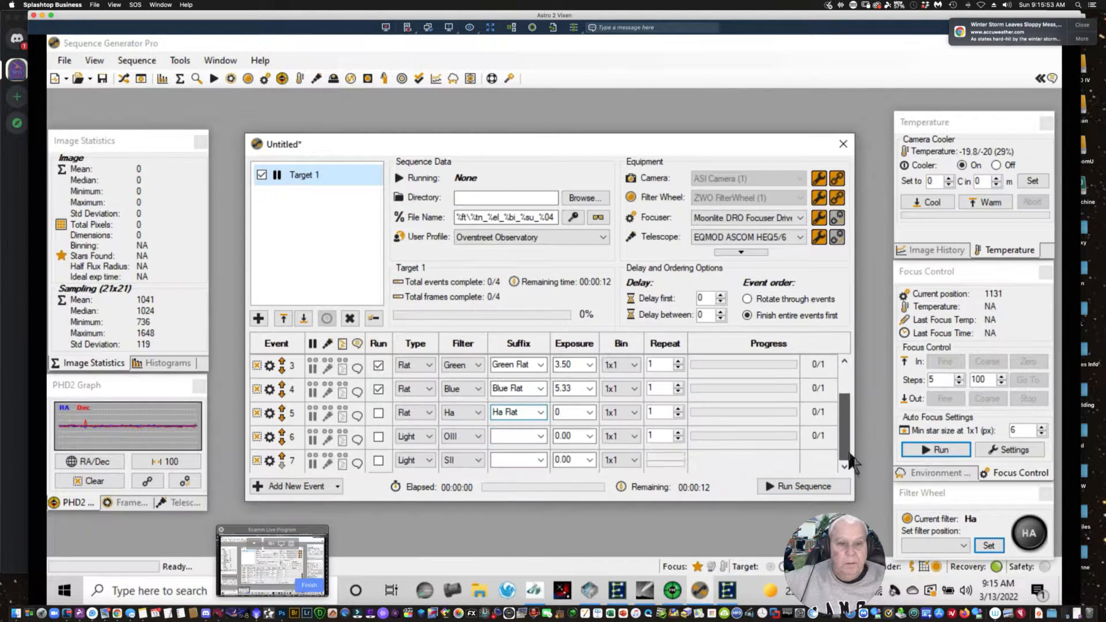
left_click(540, 436)
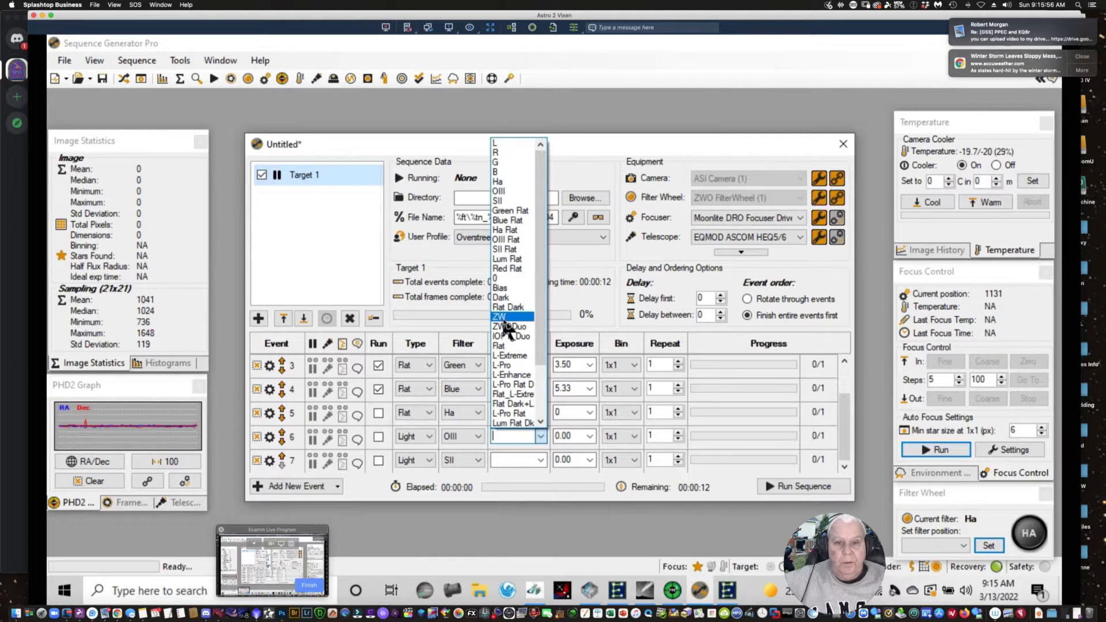
left_click(500, 240)
left_click(535, 455)
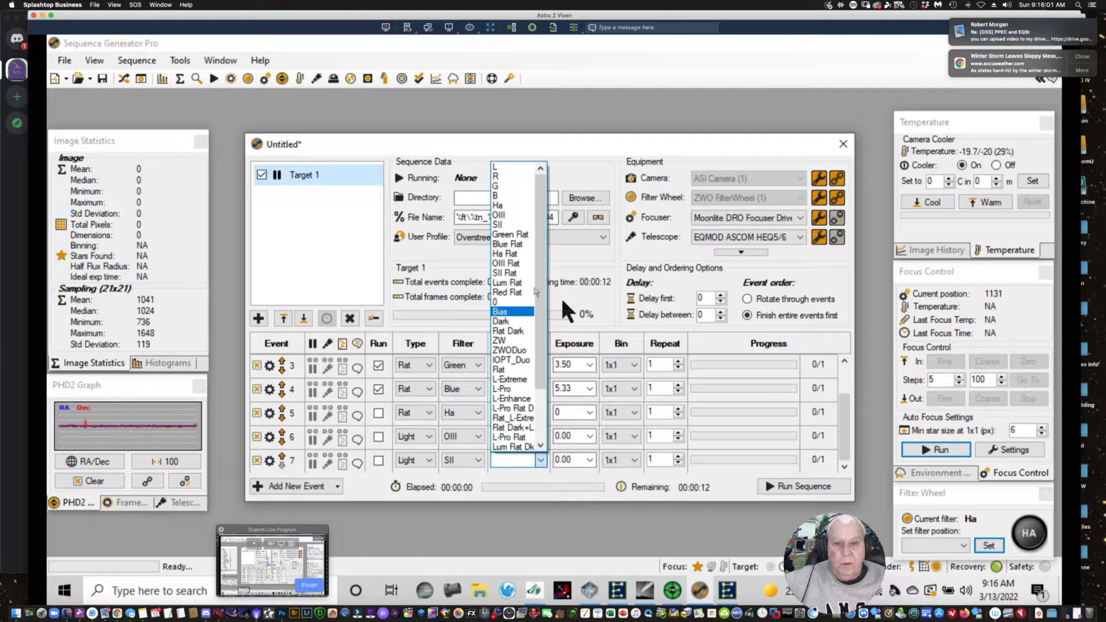
left_click(507, 273)
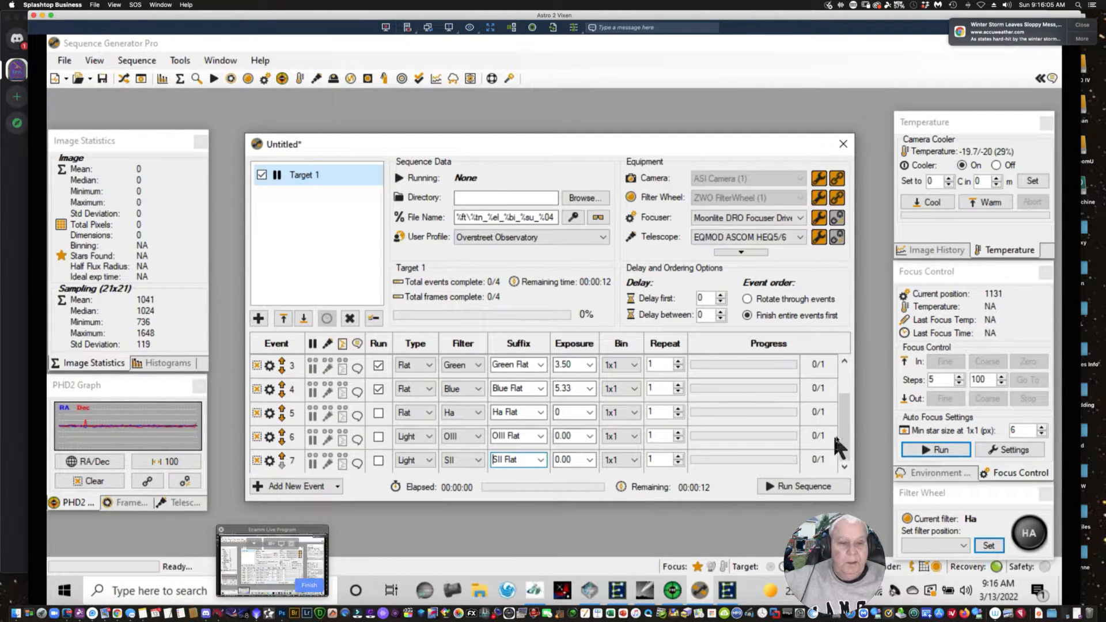
Set the Lum and Red flat exposures to 0 and clear the Green and Blue exposure values.
left_click_drag(838, 427, 820, 358)
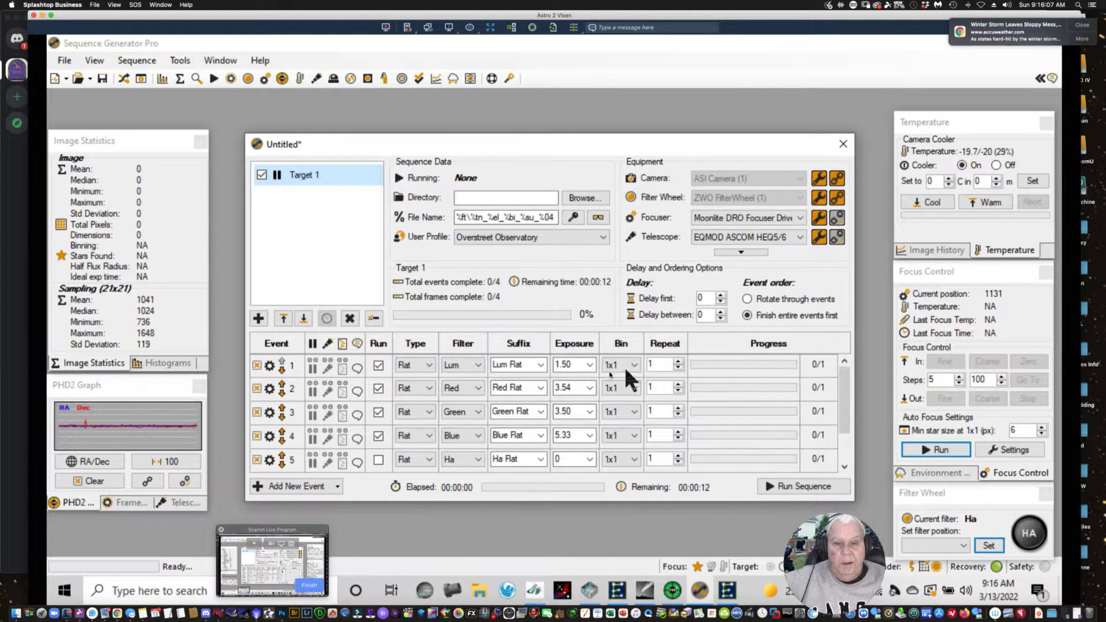
left_click_drag(561, 364, 460, 344)
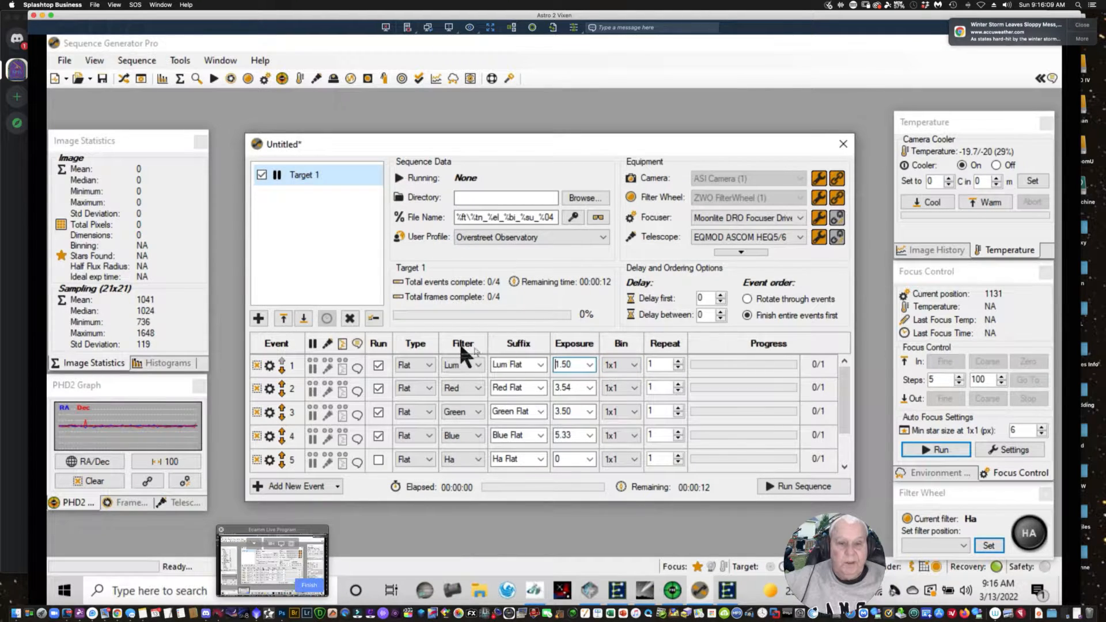
key("BackSpace")
key("Delete")
key("Delete")
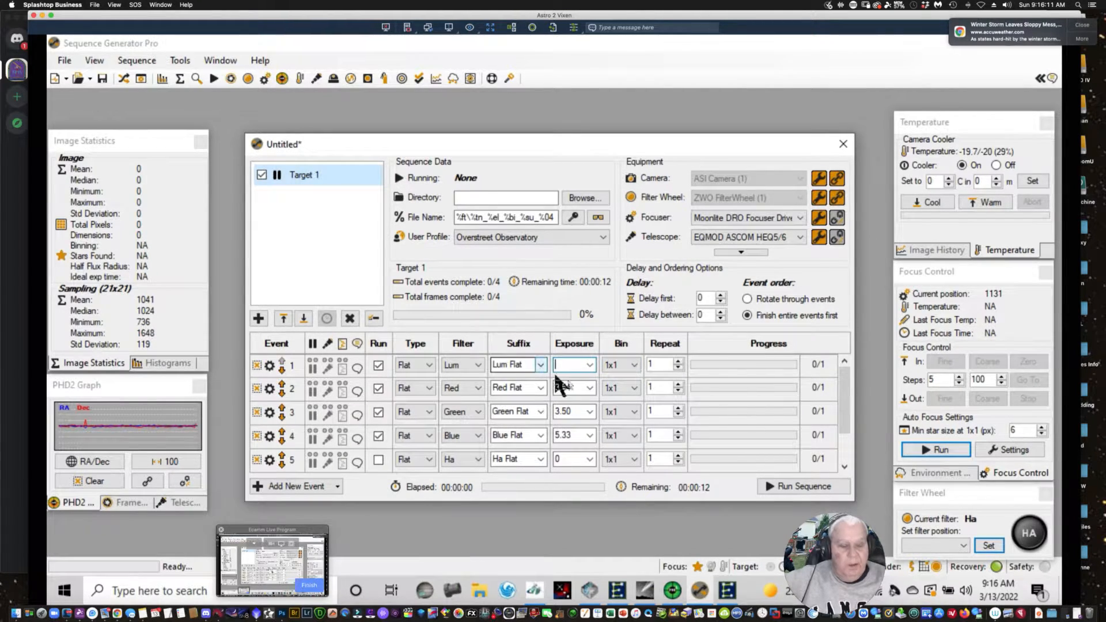
left_click(581, 385)
type("0")
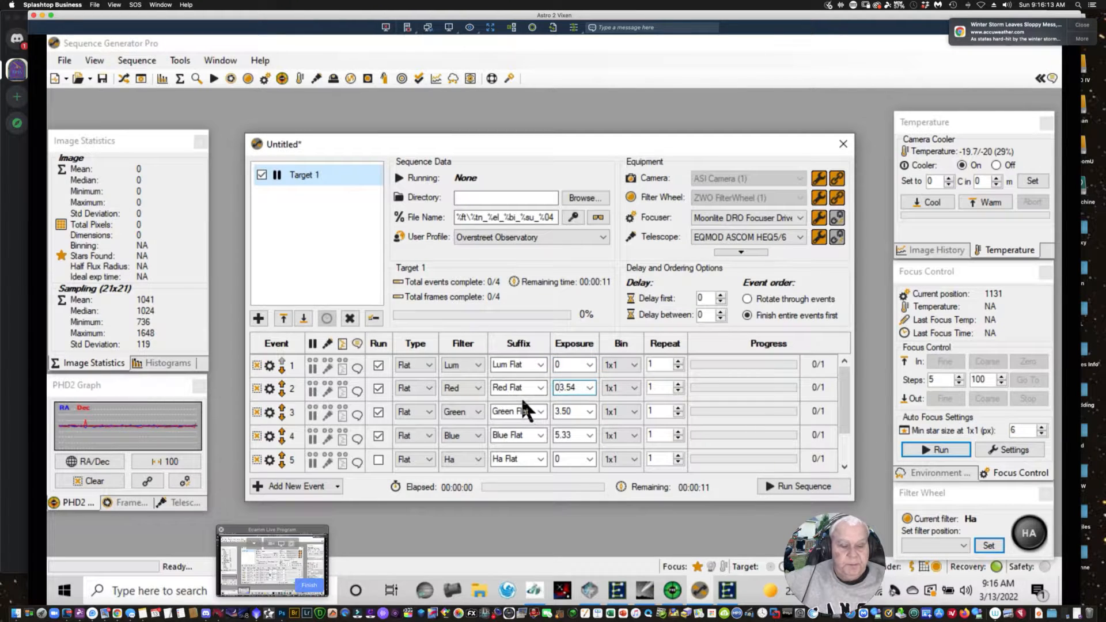
key("Delete")
key("Delete")
key("Delete")
left_click_drag(573, 409, 515, 425)
key("BackSpace")
key("BackSpace")
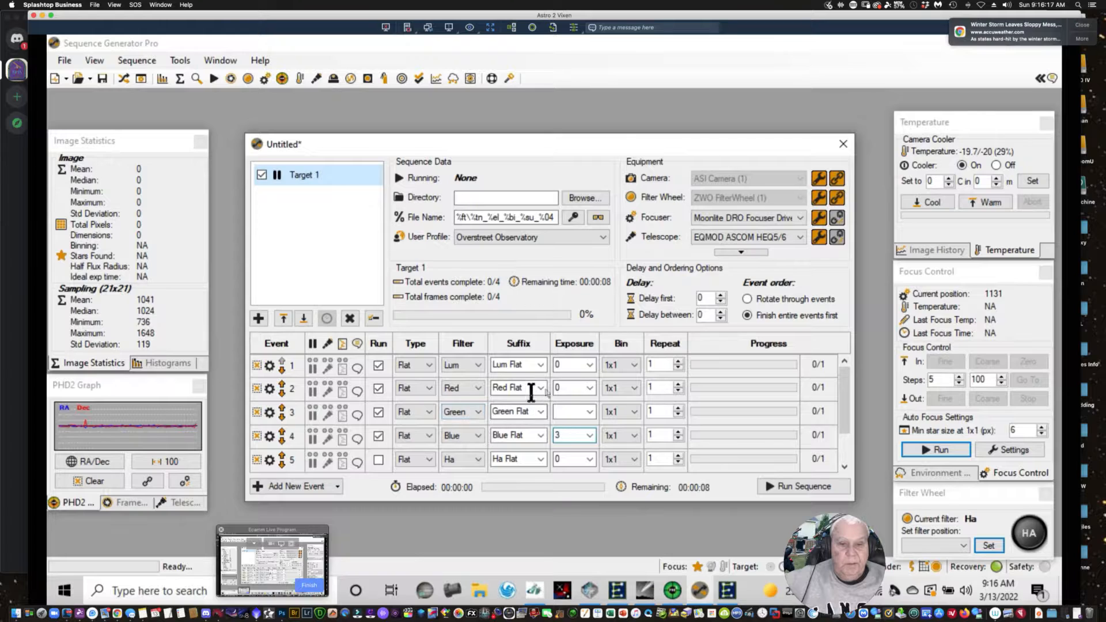
Set the repeat count to 50 for the Lum, Red, Green, Blue and Ha events.
double_click(664, 364)
type("50")
double_click(661, 387)
type("50")
double_click(654, 411)
type("50")
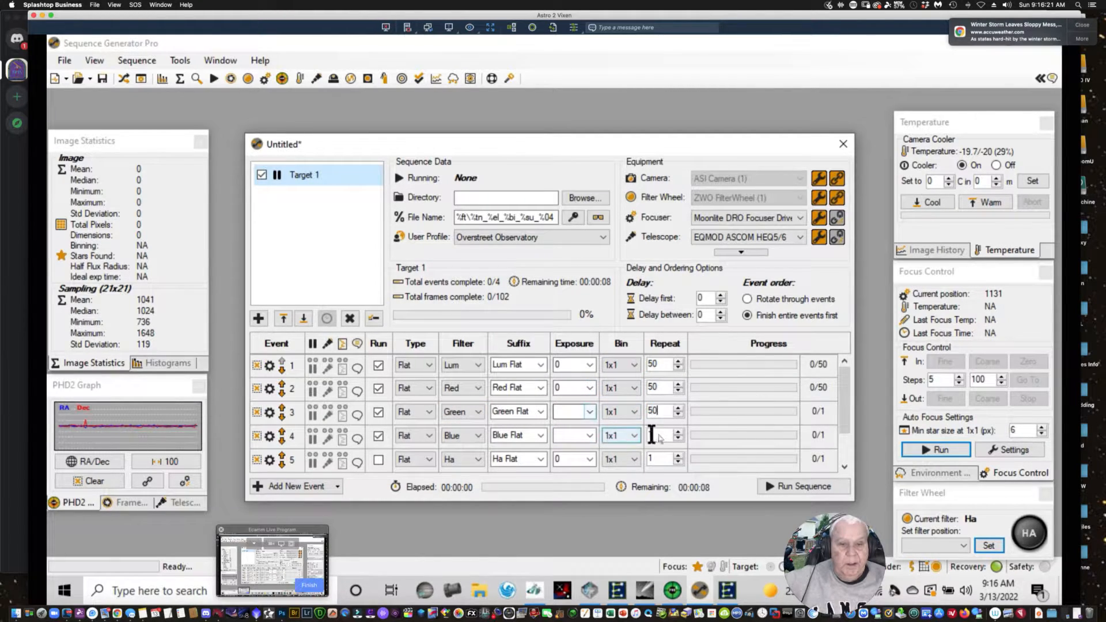
double_click(656, 435)
type("50")
double_click(654, 459)
type("50")
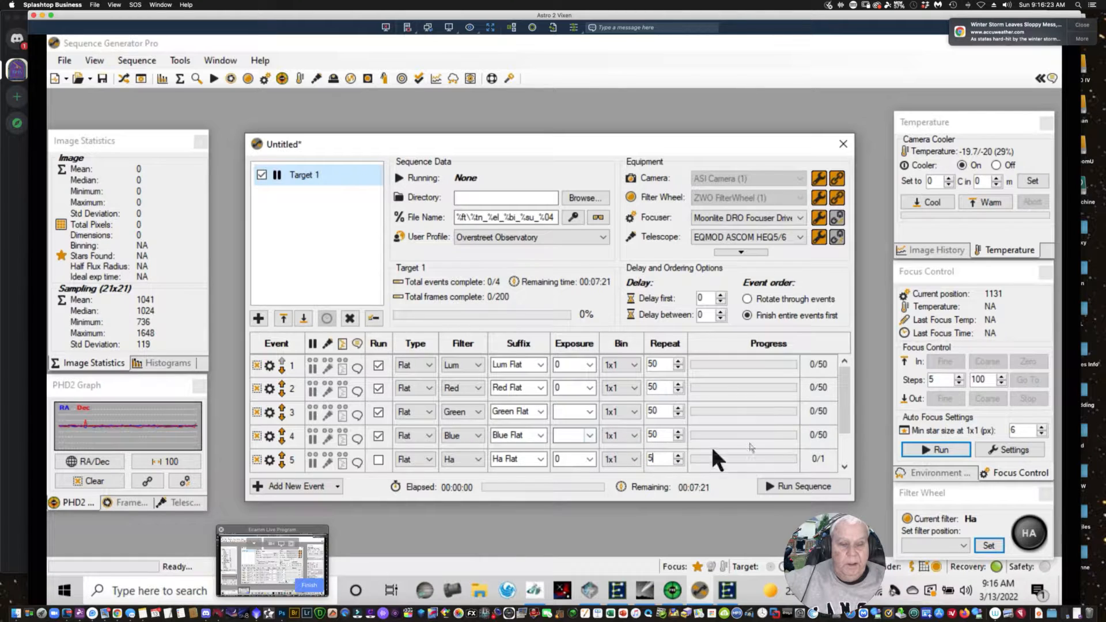
Set the repeat count to 50 for the OIII and SII events.
scroll(846, 425, "down", 2)
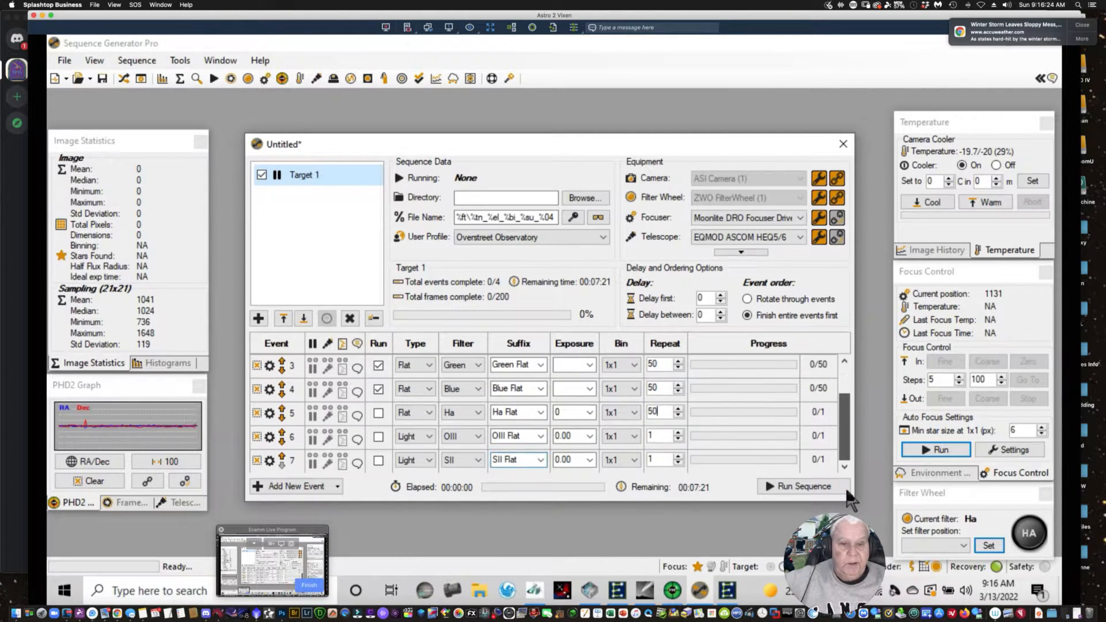
double_click(654, 435)
type("50")
double_click(652, 459)
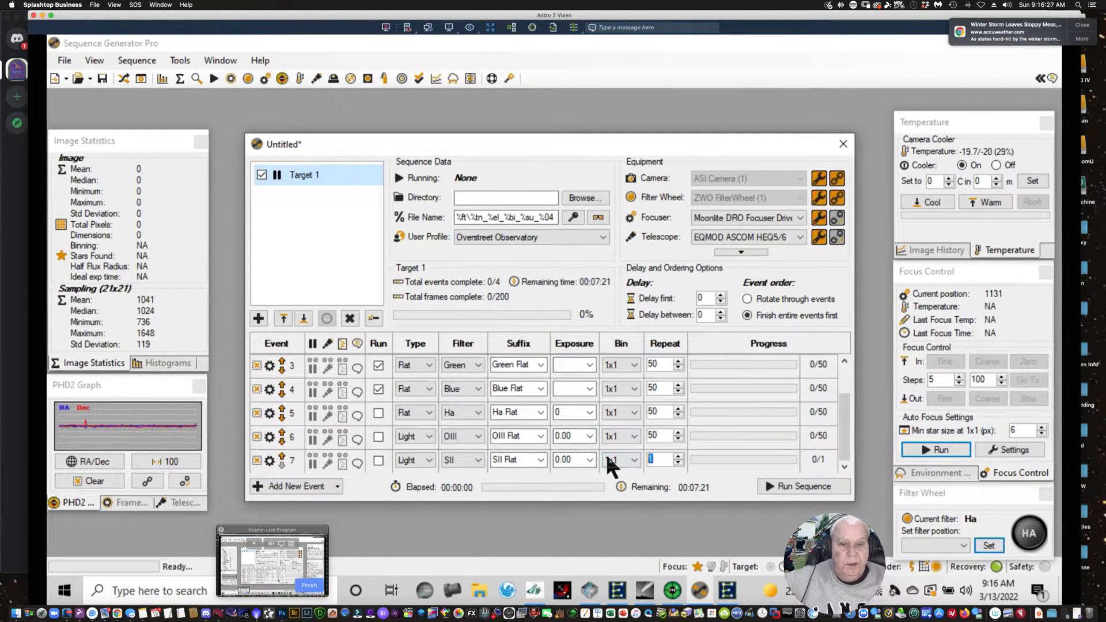
type("50")
left_click(589, 456)
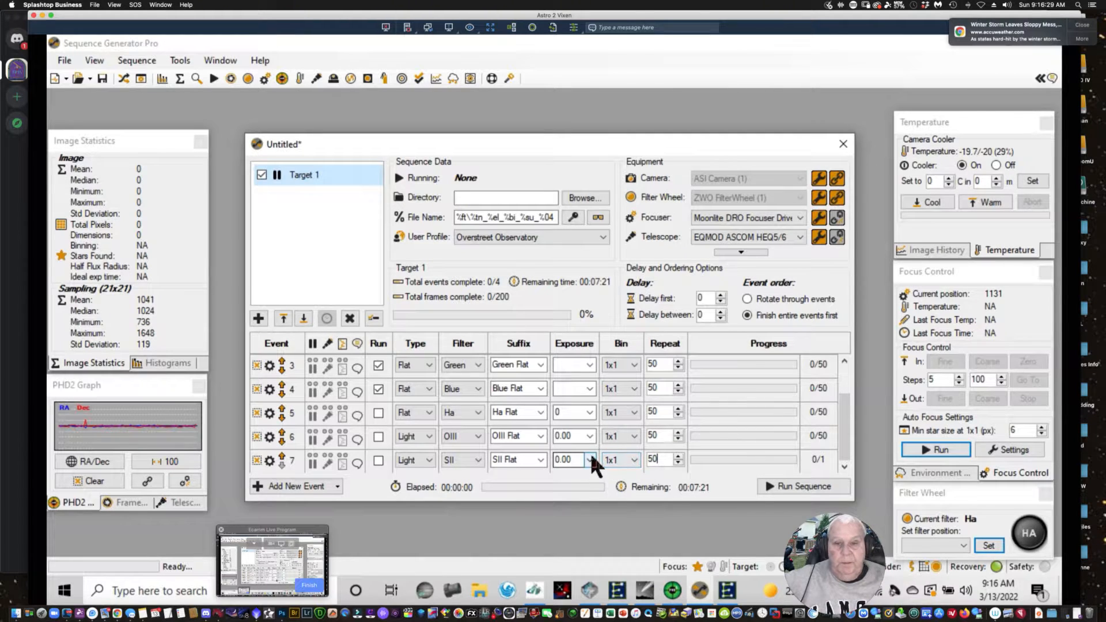
Enable the Ha, OIII and SII events to run in the sequence.
left_click(378, 413)
left_click(378, 437)
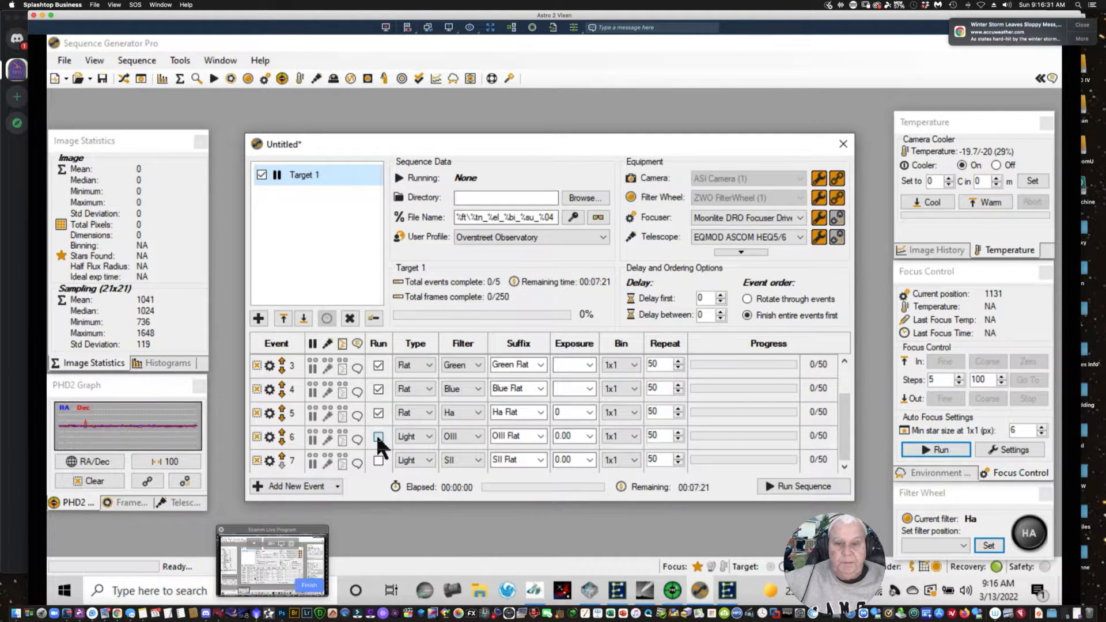
left_click(378, 460)
scroll(846, 404, "up", 2)
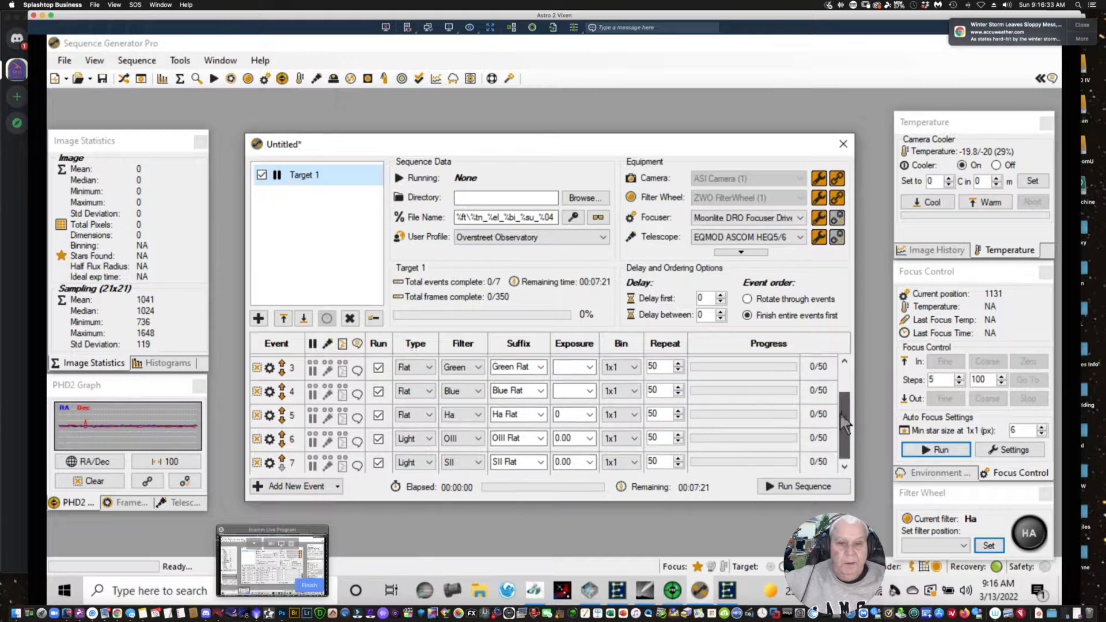
left_click_drag(846, 403, 846, 343)
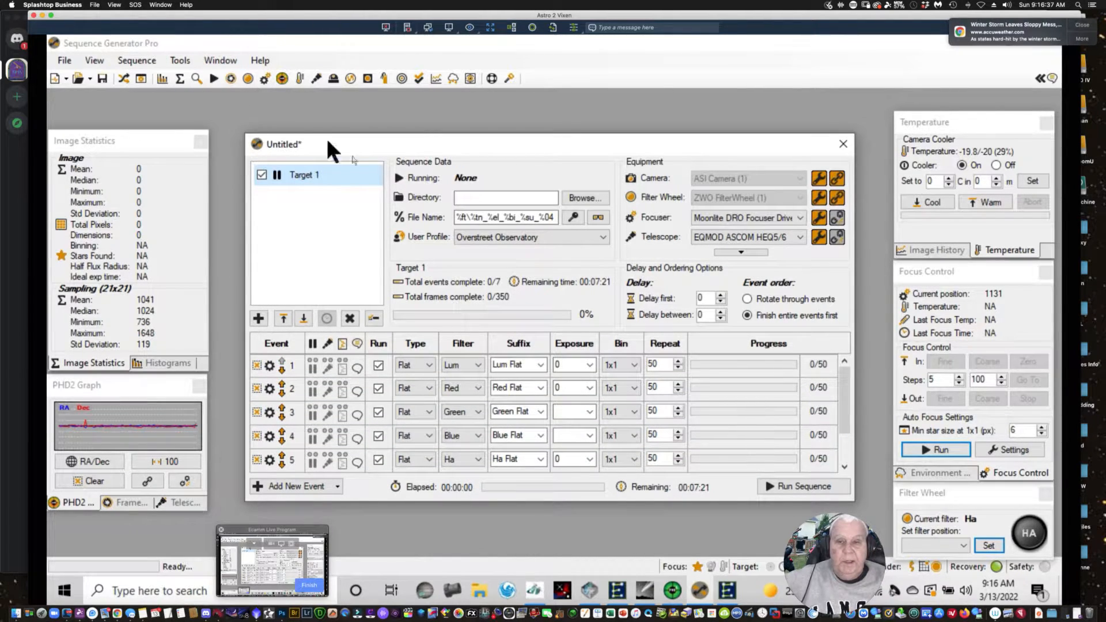
Open the settings of Target 1 and rename the target 3-13-22_Flats_SCT_1600.
left_click(372, 173)
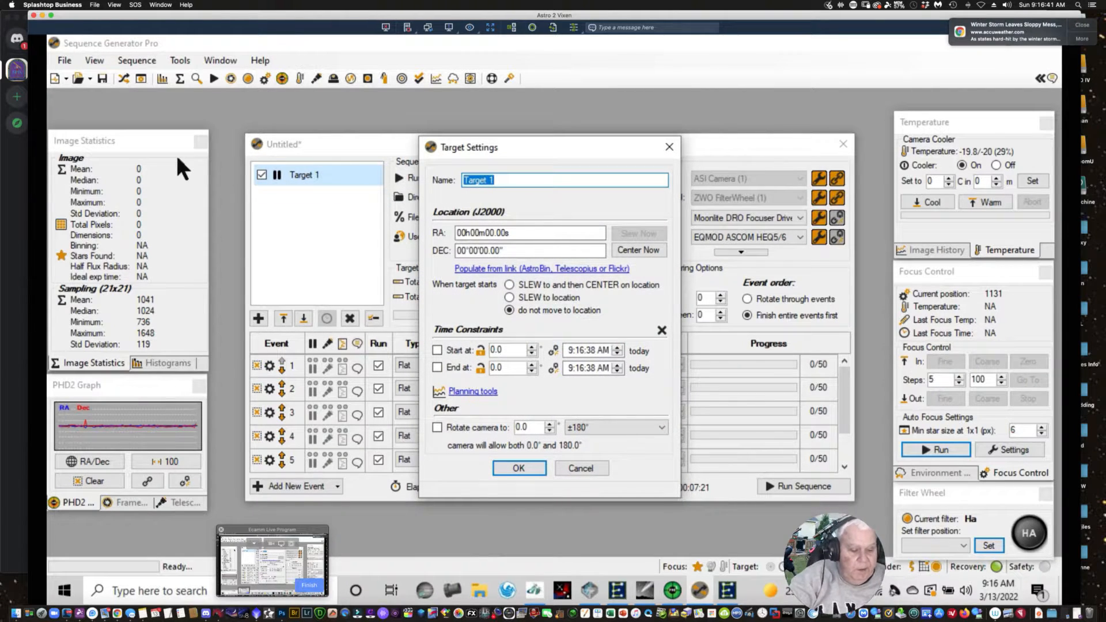
type("3-13-22_")
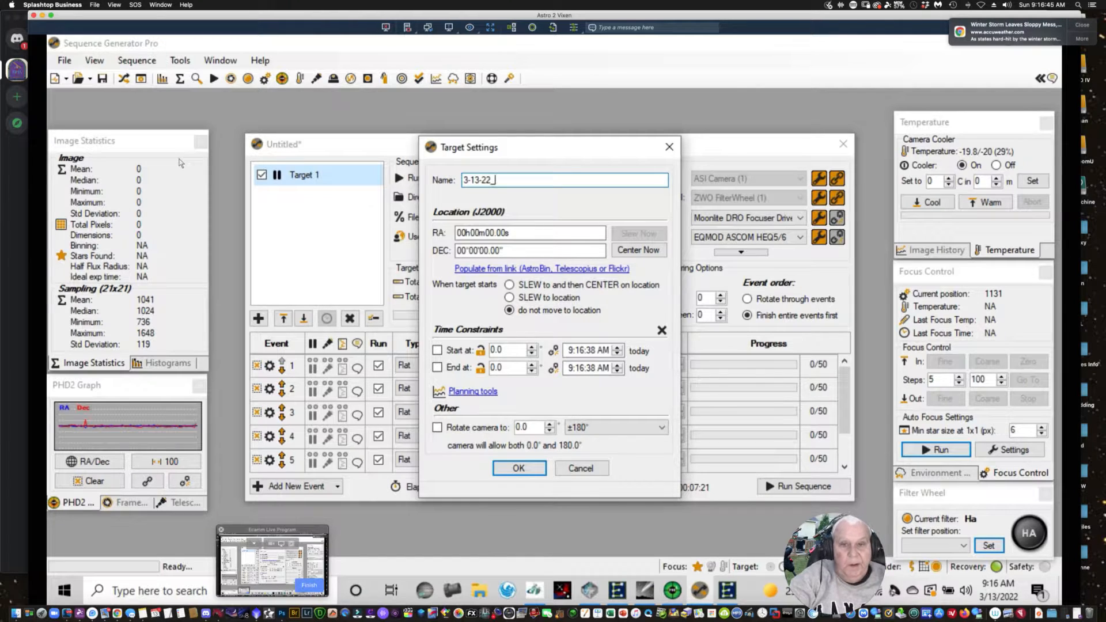
type("Flast")
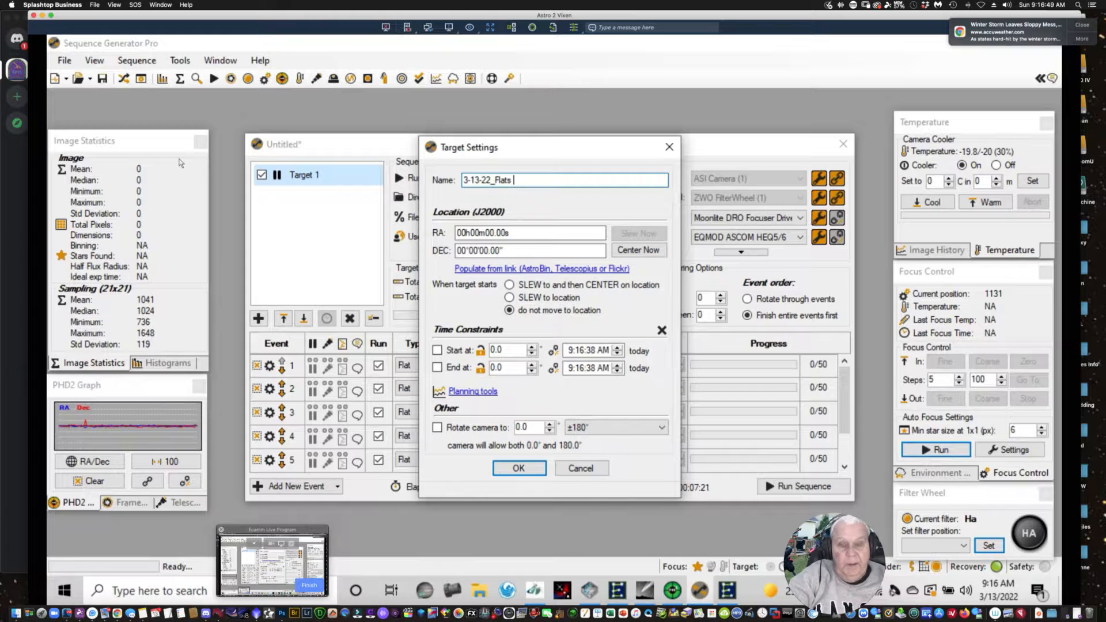
type("_SCT_1600")
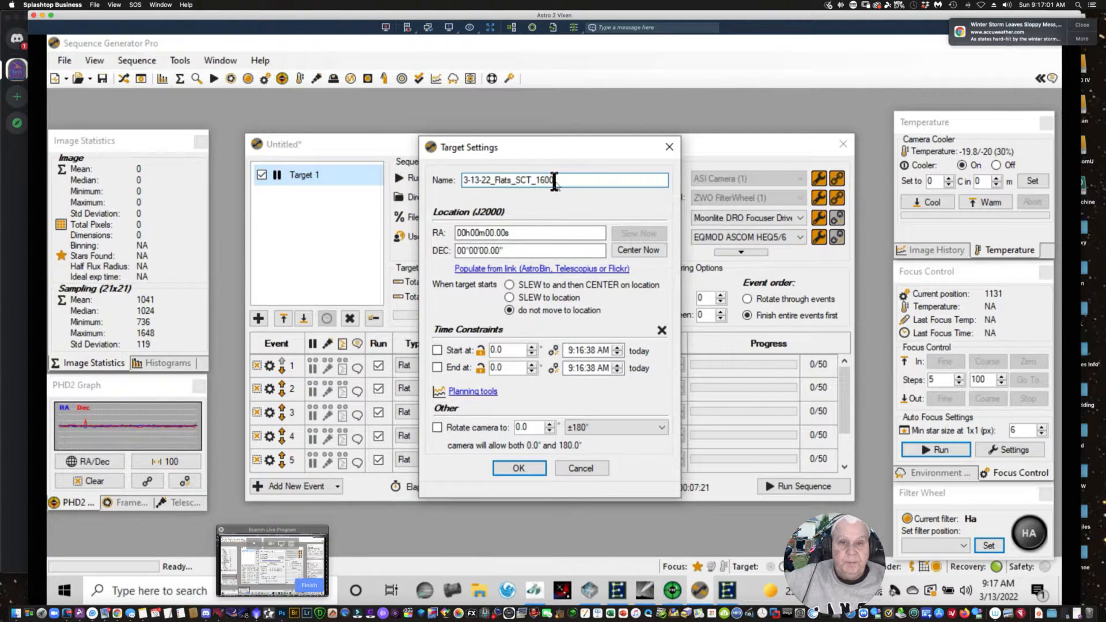
Copy the full target name for reuse and apply the target settings.
left_click_drag(562, 179, 425, 180)
right_click(469, 179)
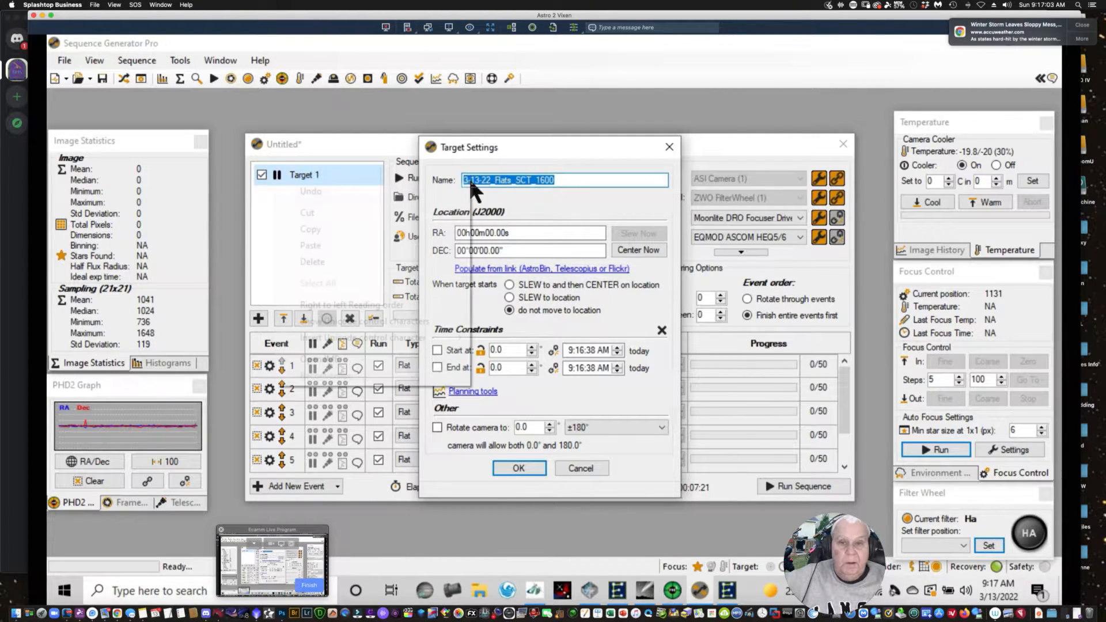
left_click(312, 229)
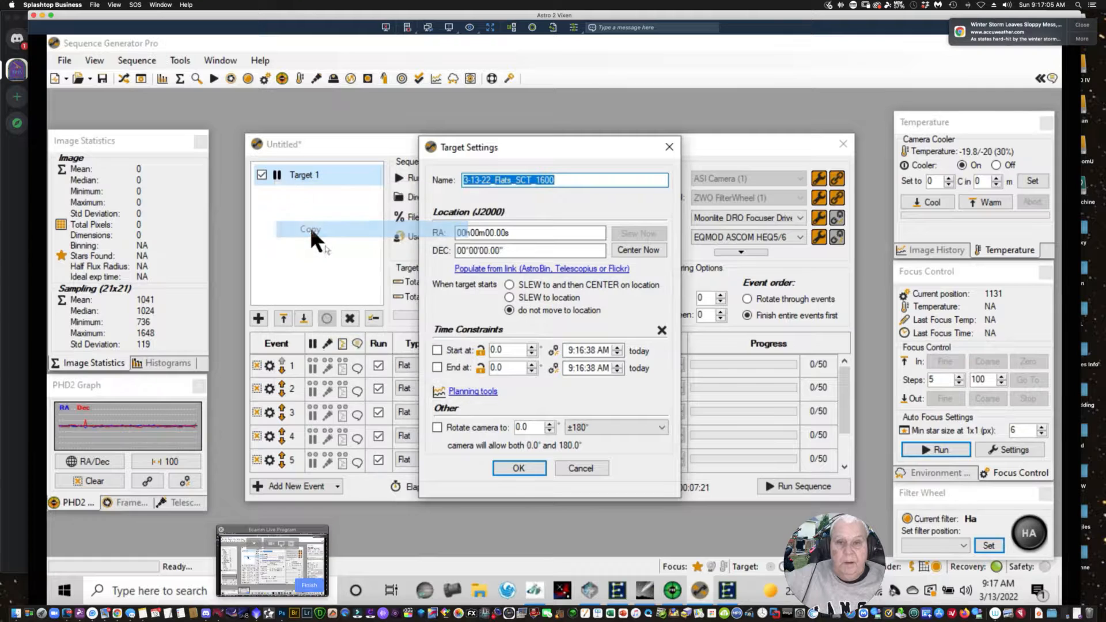
left_click(524, 465)
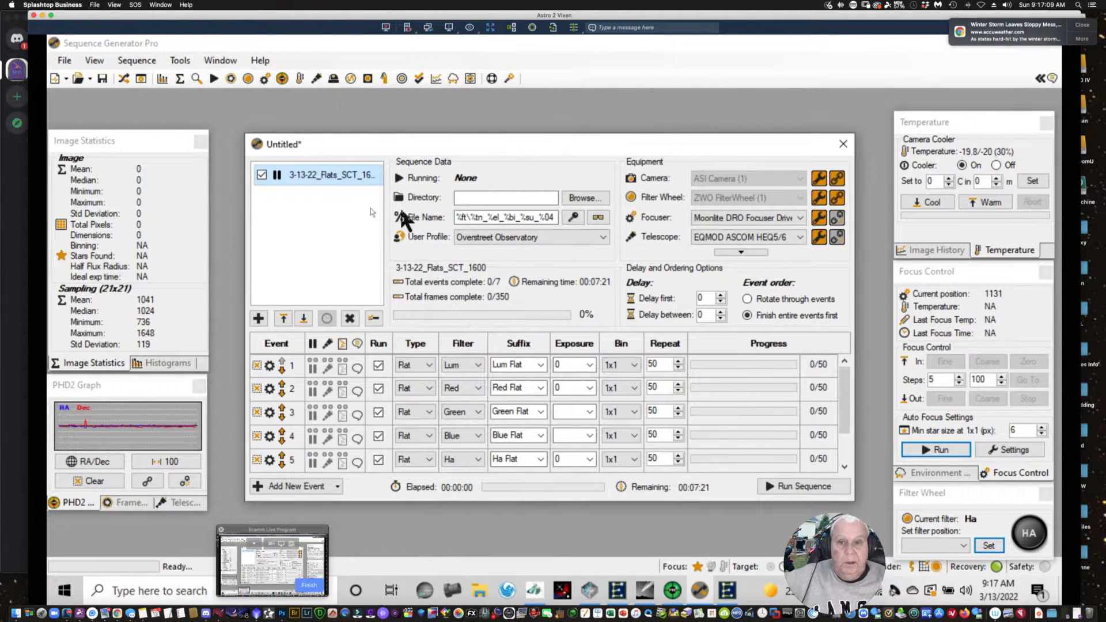
Create a folder named 3-13-22_Flats_SCT_1600 on the SSHD II (D:) drive and set it as the sequence directory.
left_click(589, 196)
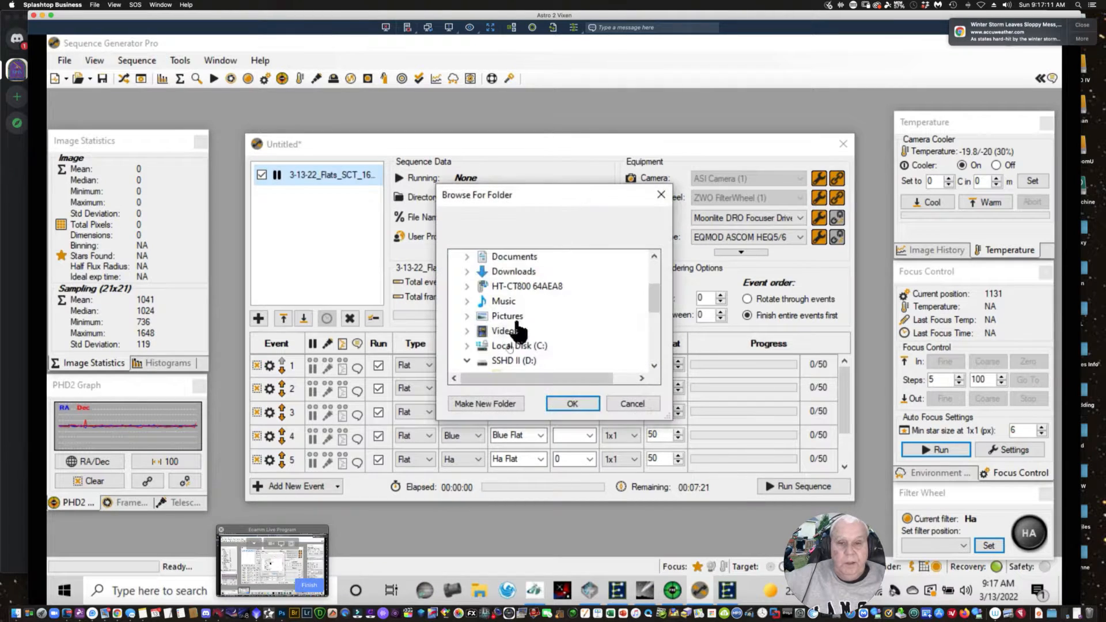
left_click(522, 361)
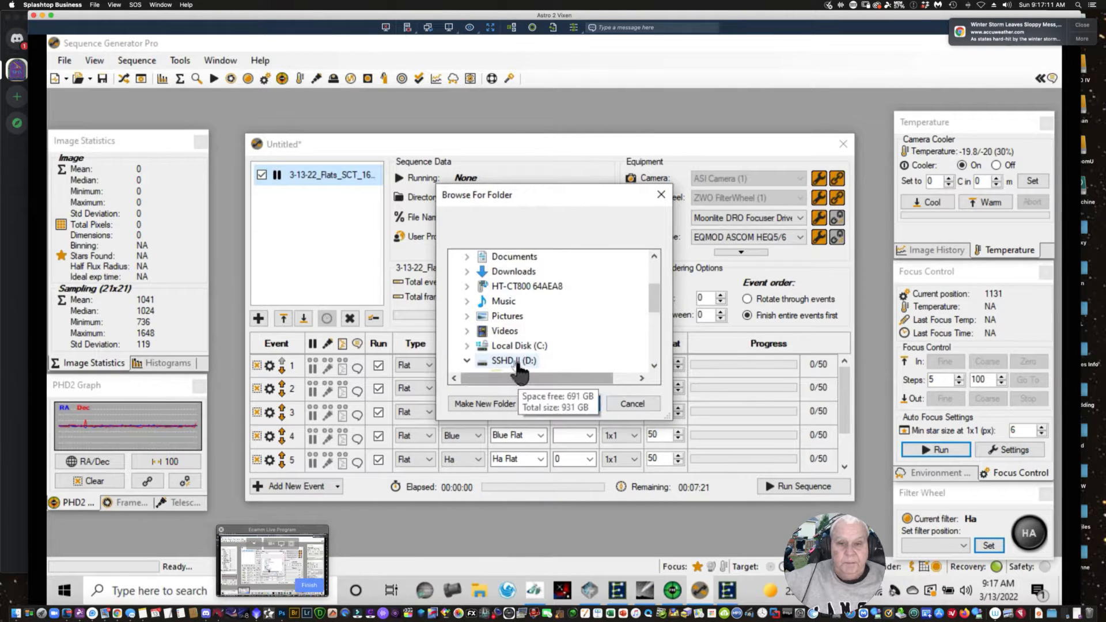
left_click(486, 404)
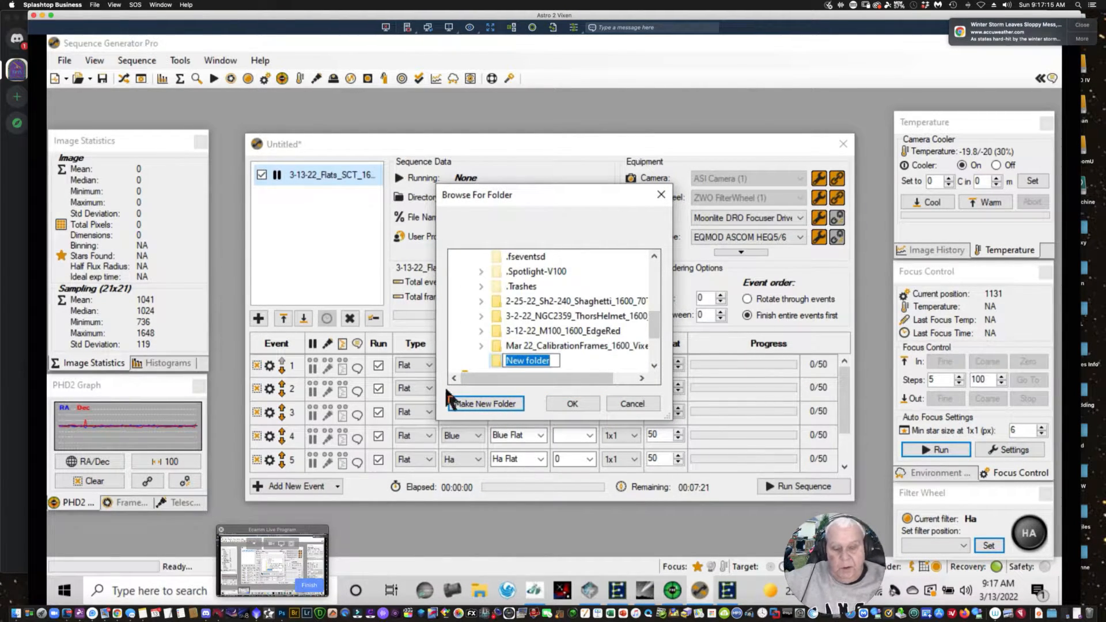
key("super+v")
left_click(578, 100)
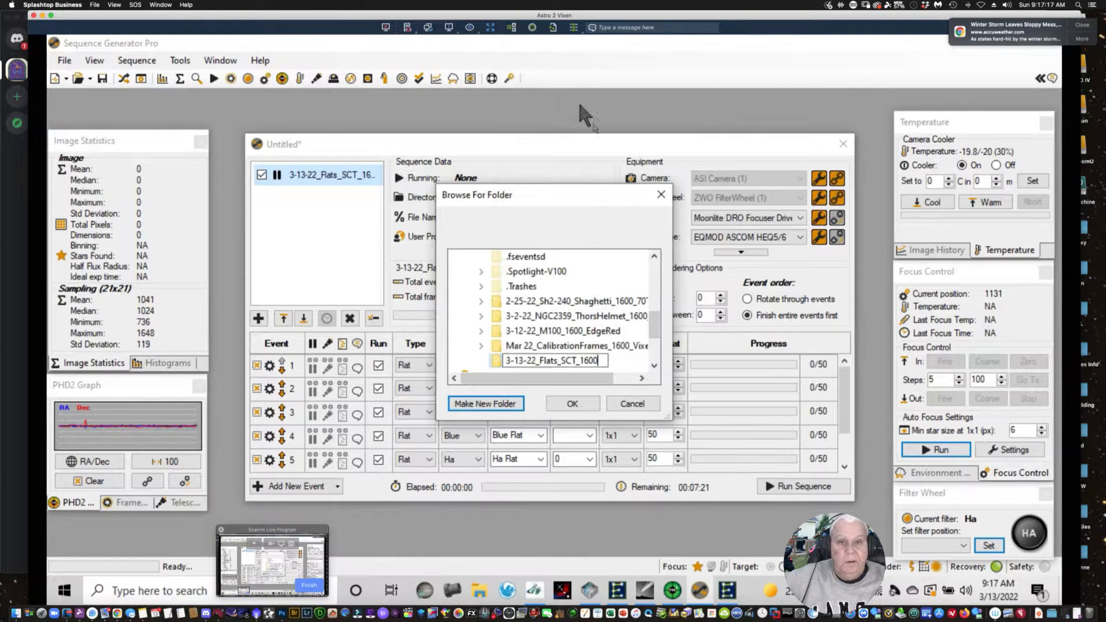
left_click(571, 403)
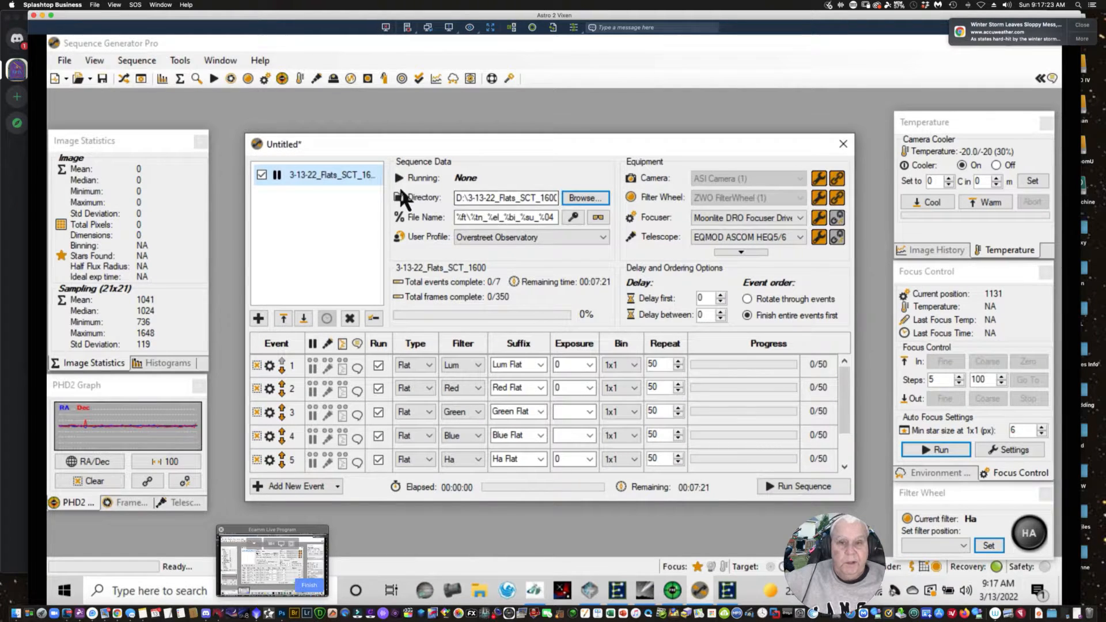
mouse_move(327, 183)
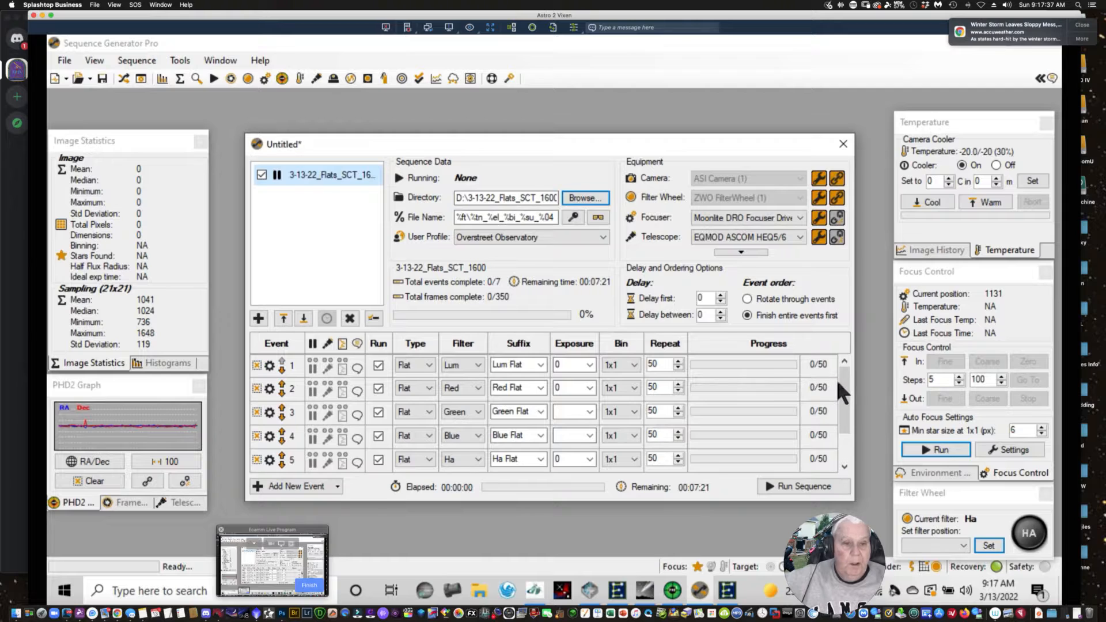
left_click_drag(840, 381, 839, 269)
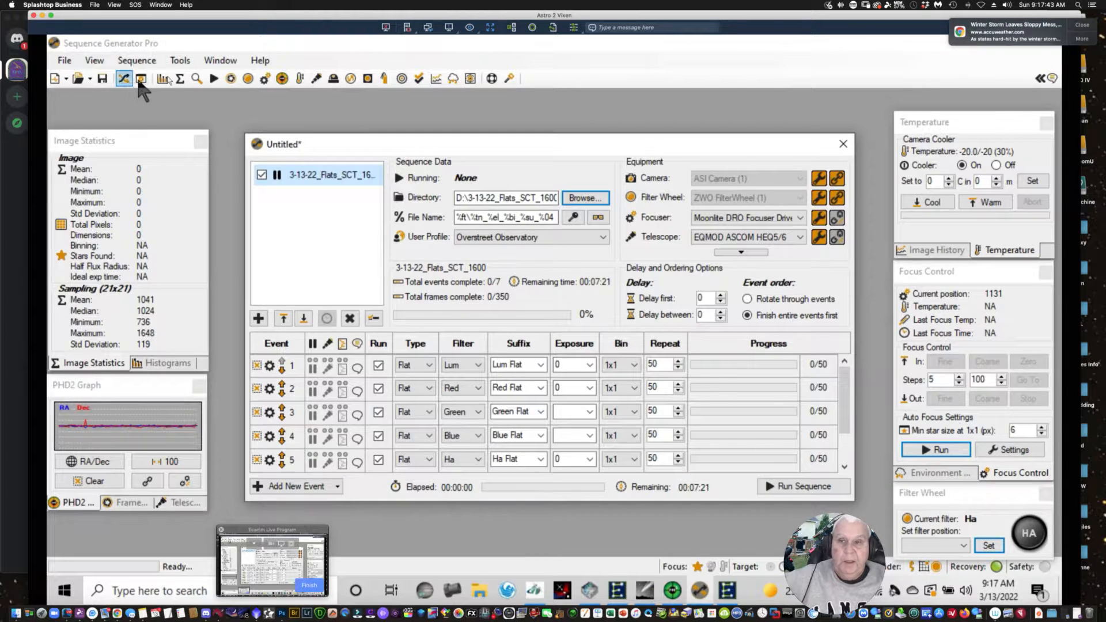
Open the Flats Calibration Wizard and choose Current Sequence as the profile to calibrate.
left_click(174, 60)
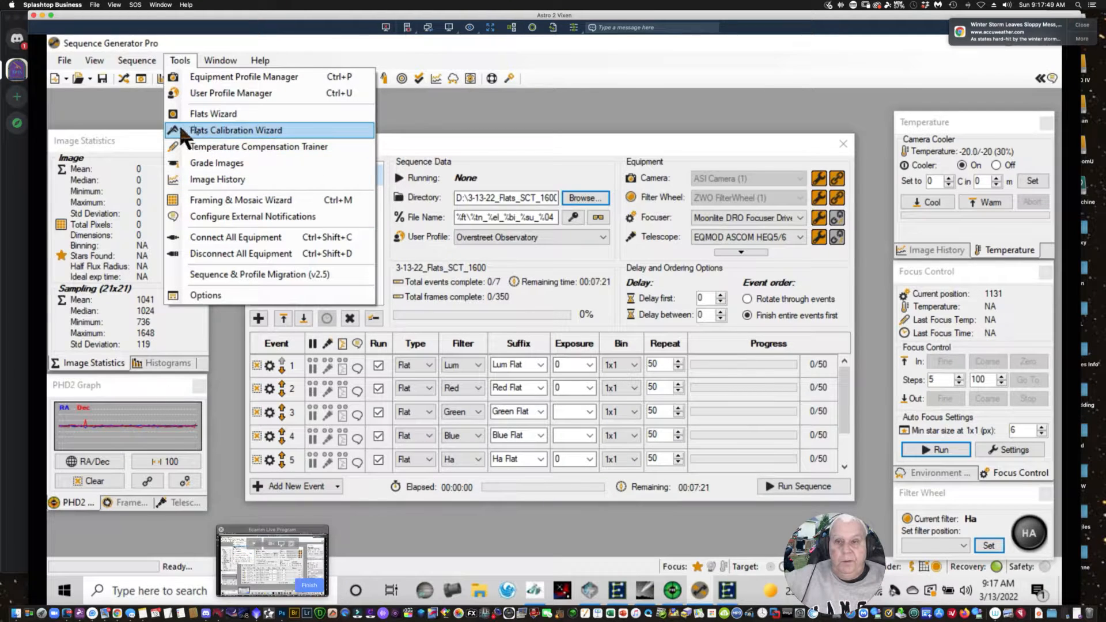
left_click(214, 128)
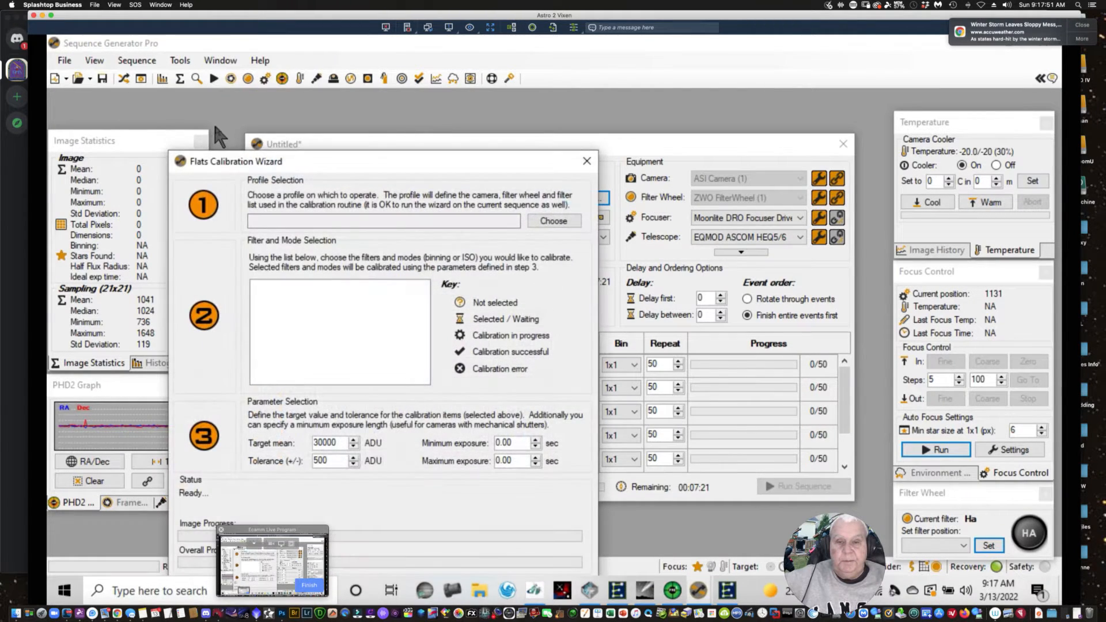
left_click(535, 221)
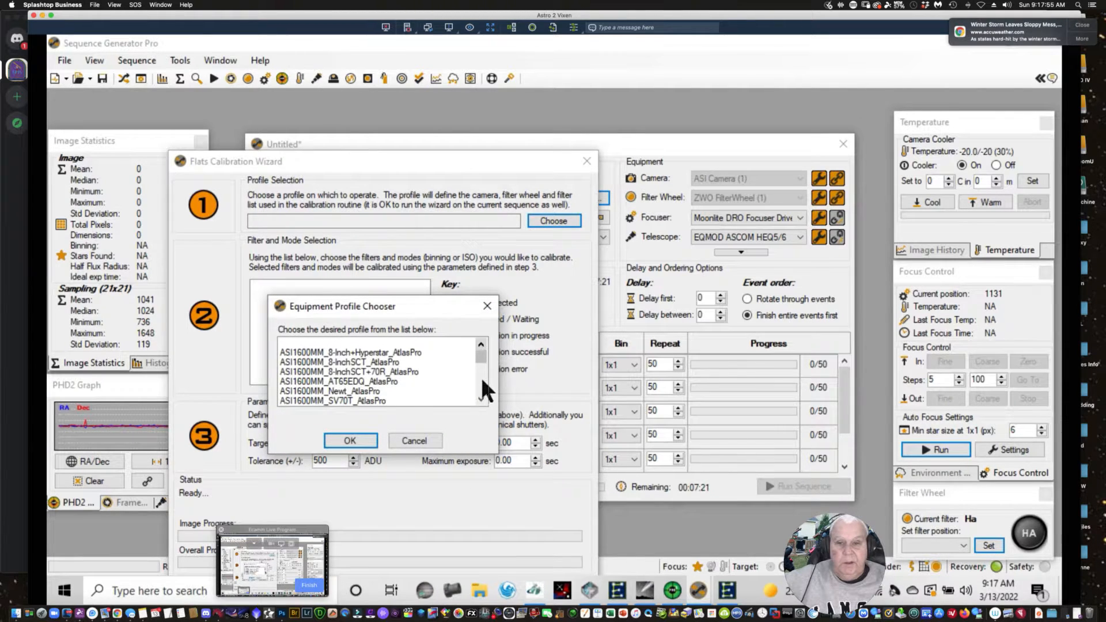
mouse_move(482, 349)
left_mouse_down()
mouse_move(485, 369)
mouse_move(481, 352)
left_mouse_up()
left_click_drag(479, 350, 468, 416)
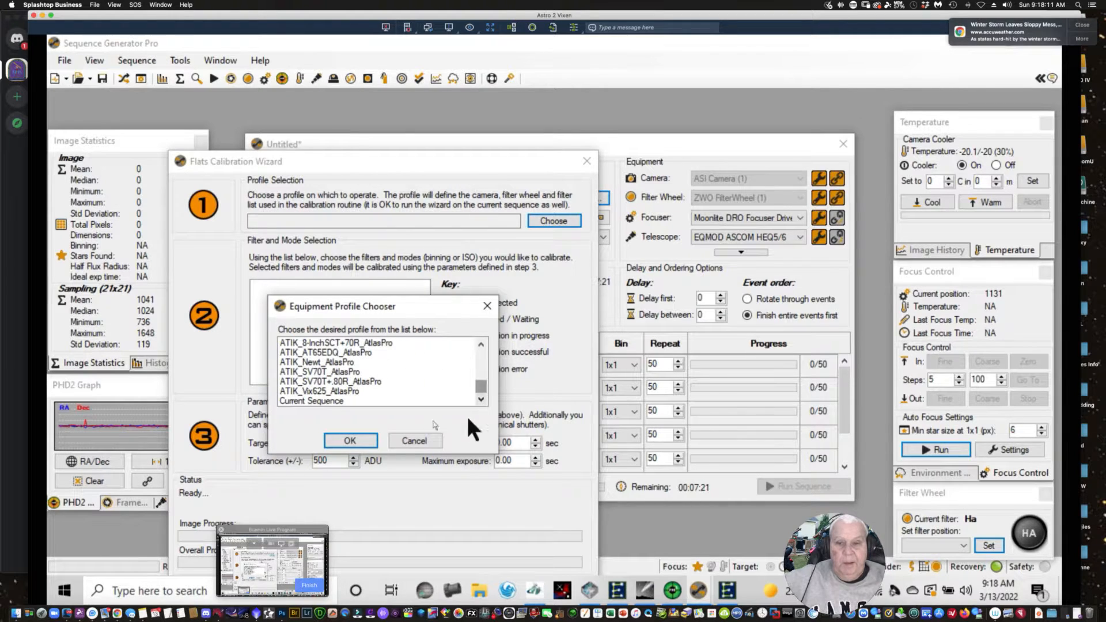
left_click(320, 400)
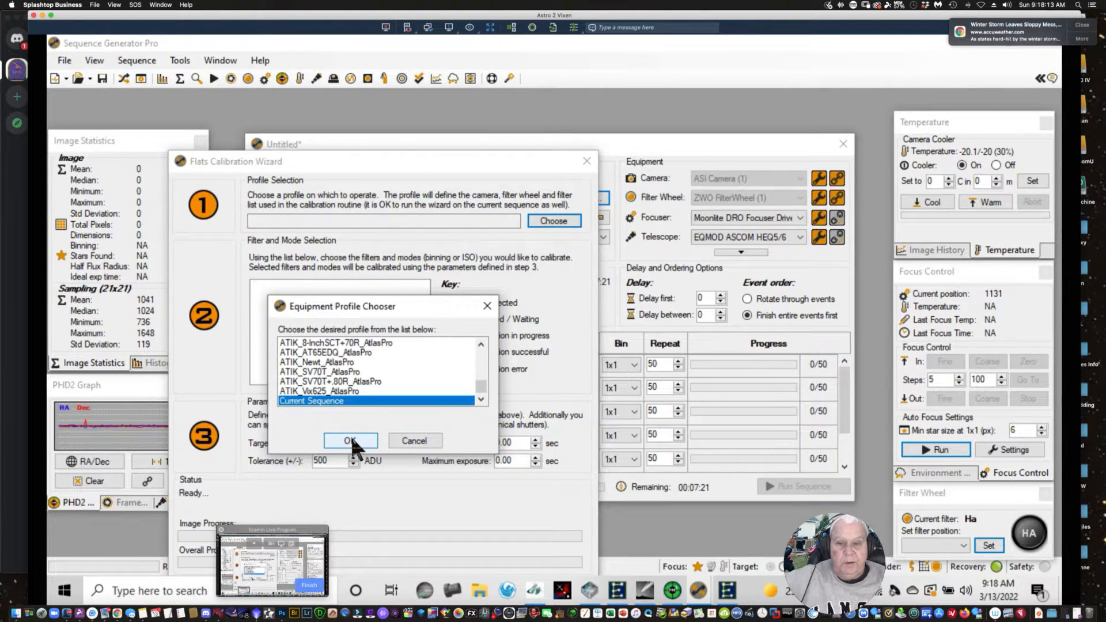
left_click(350, 441)
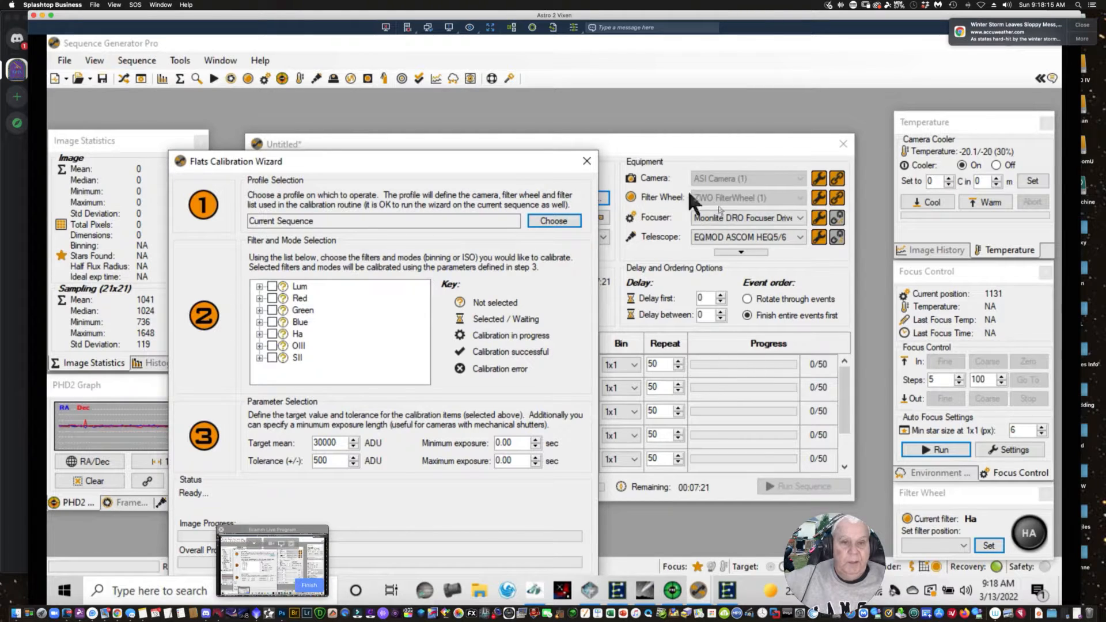
Select the 1x1 binning mode for calibration under the Lum, Red, Green and Blue filters.
left_click(259, 287)
left_click(286, 298)
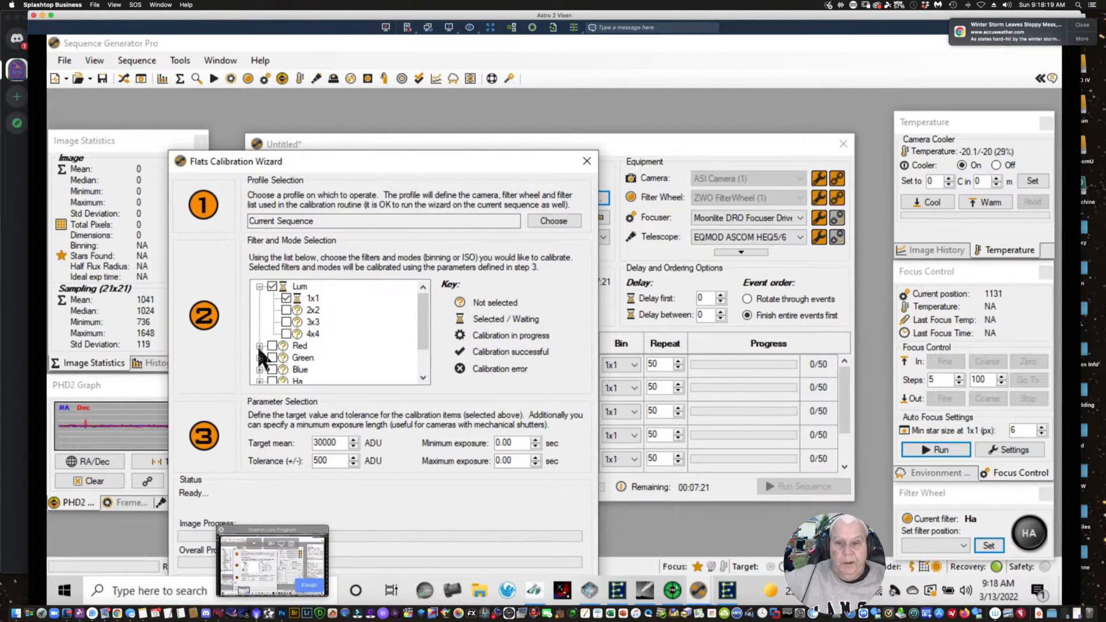
left_click(259, 345)
left_click(286, 335)
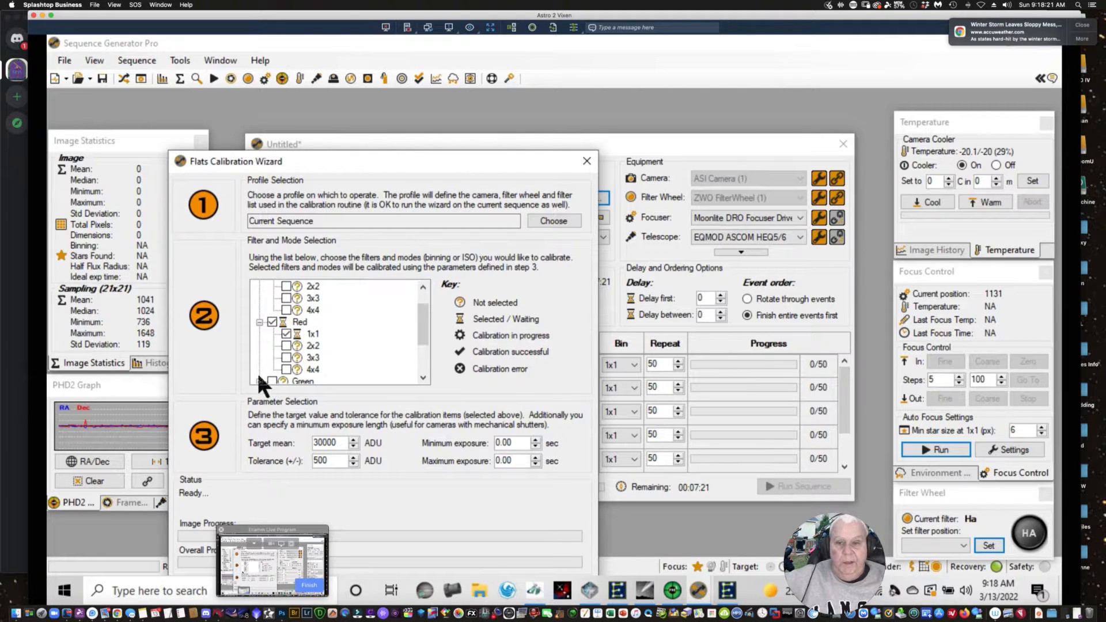
left_click(259, 380)
left_click(287, 334)
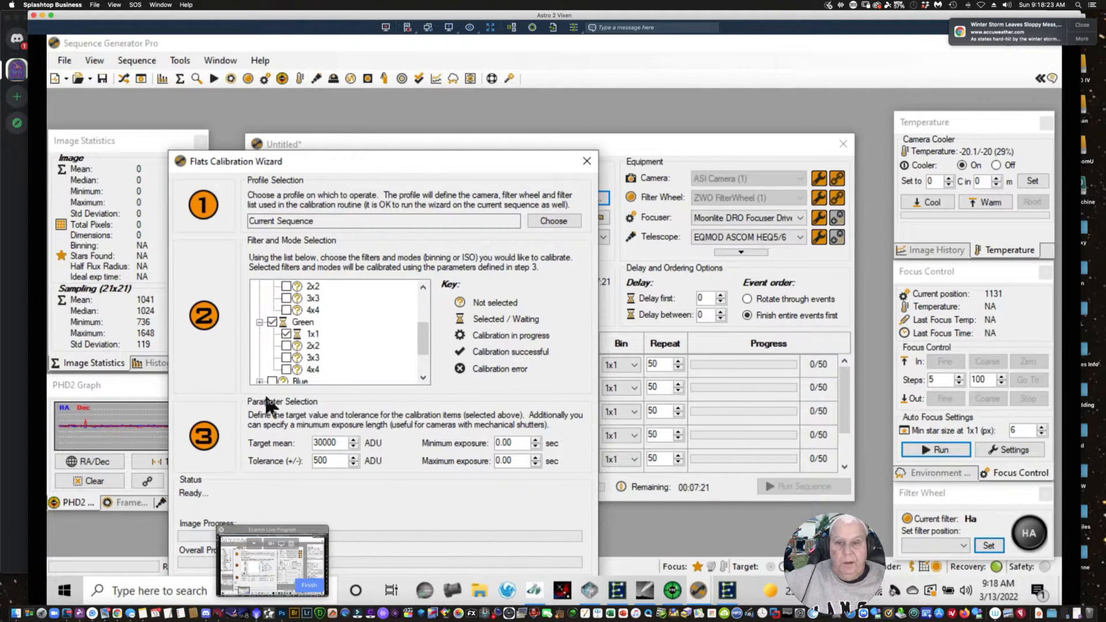
left_click(259, 380)
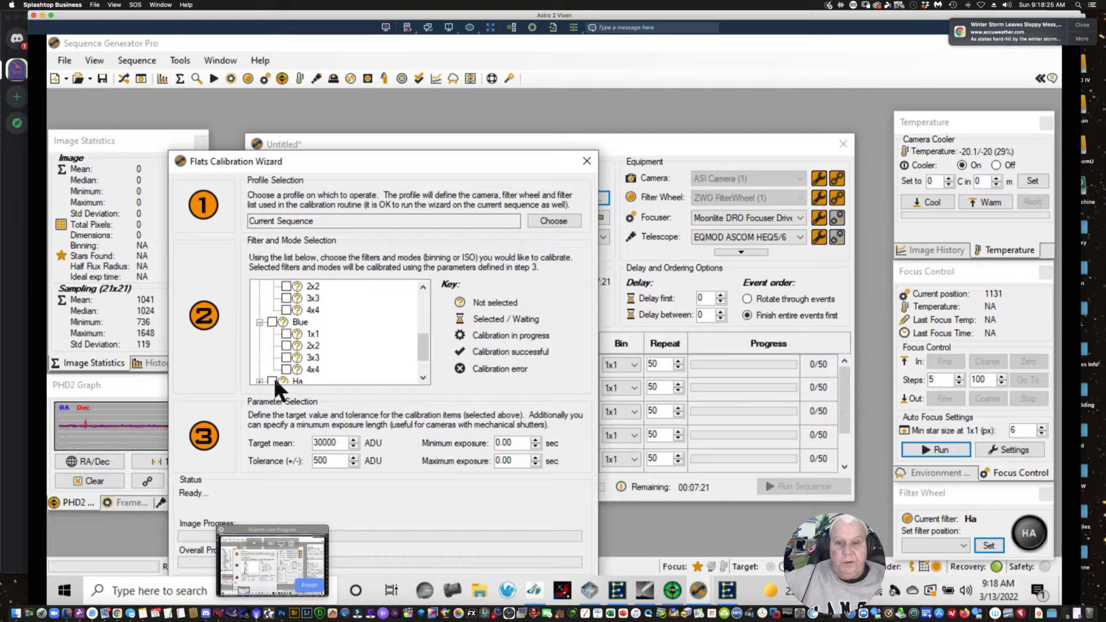
left_click(286, 334)
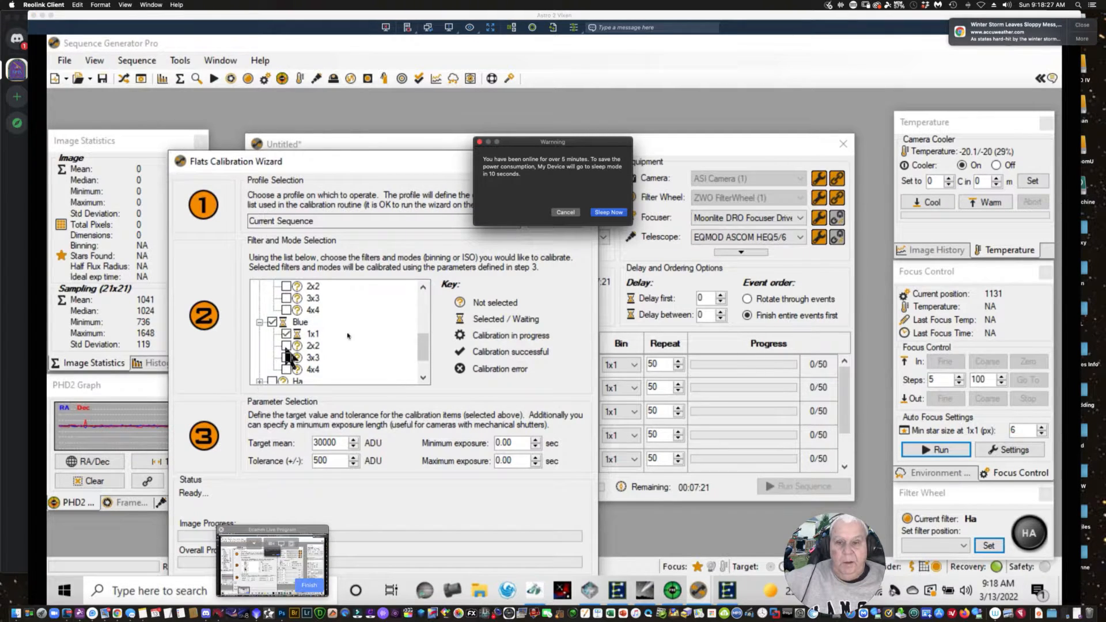
Put the Reolink camera device to sleep and return to the Flats Calibration Wizard.
left_click(595, 213)
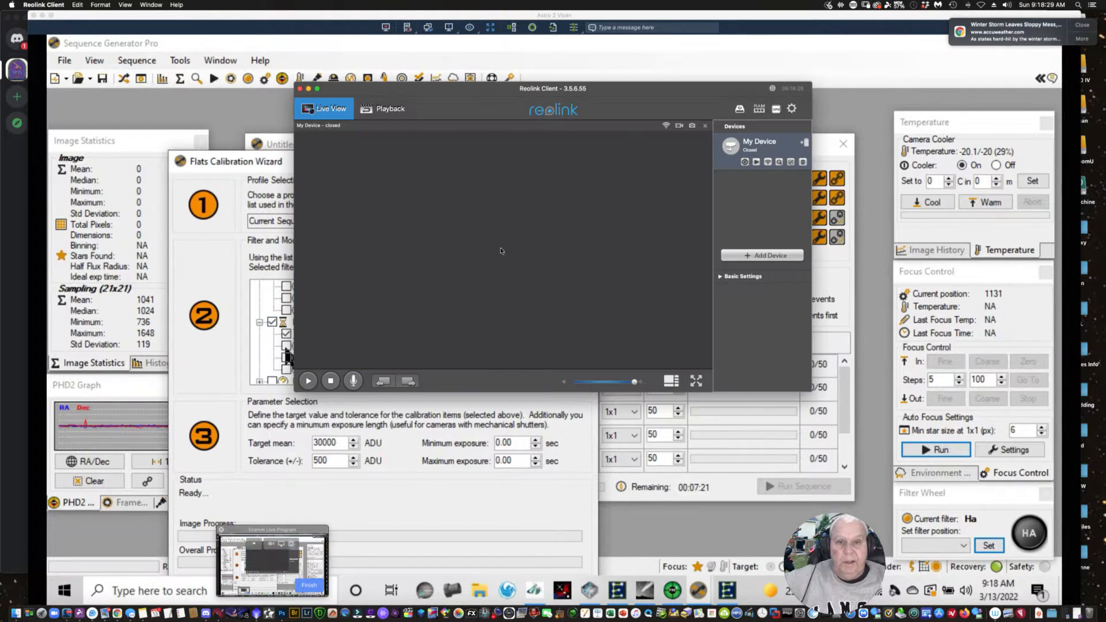
left_click(288, 357)
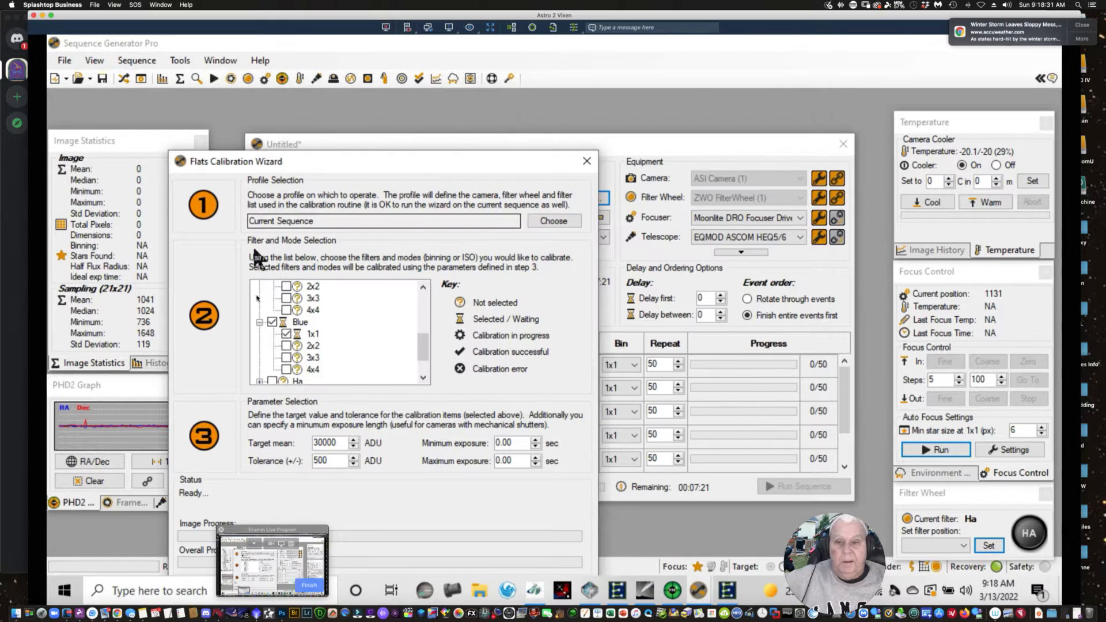
Select the 1x1 binning mode for the Ha, OIII and SII filters and review the selections back up to Lum.
scroll(424, 336, "down", 1)
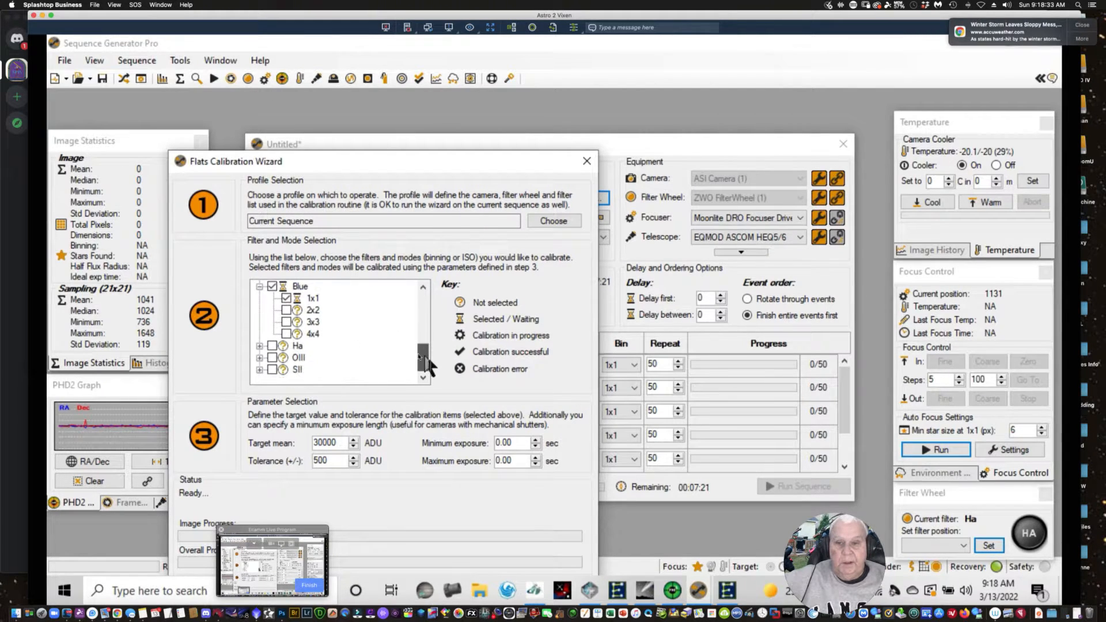
left_click(259, 345)
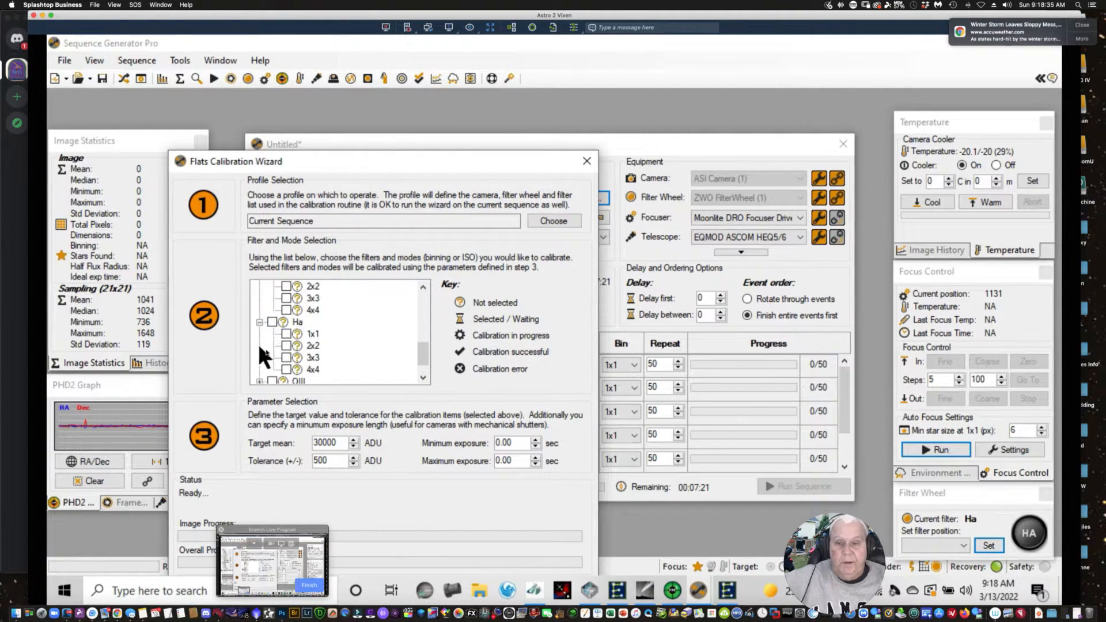
left_click(259, 381)
left_click(259, 381)
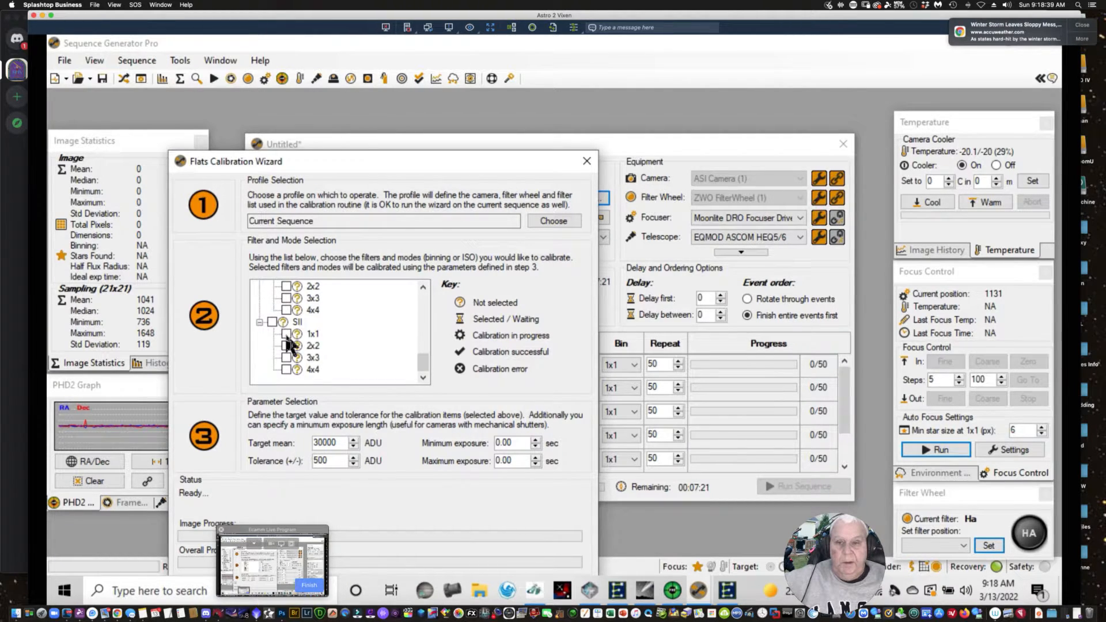
left_click_drag(422, 357, 421, 352)
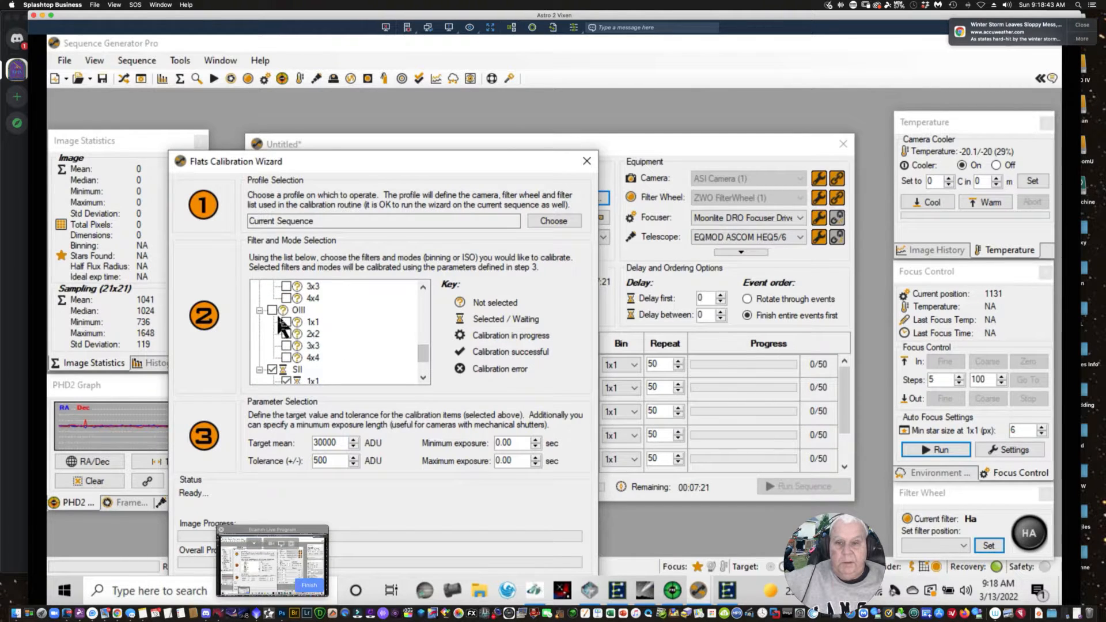
left_click_drag(422, 347, 424, 265)
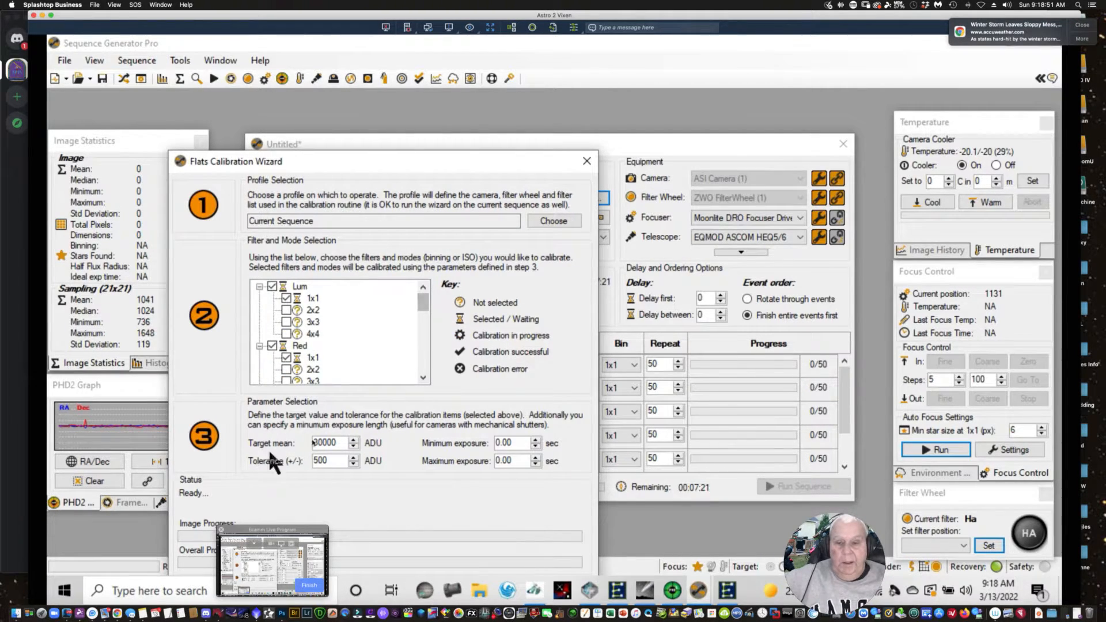
Set the calibration target mean to 27000 ADU, the tolerance to 700 ADU and the maximum exposure to 1200 seconds.
double_click(337, 442)
type("27000")
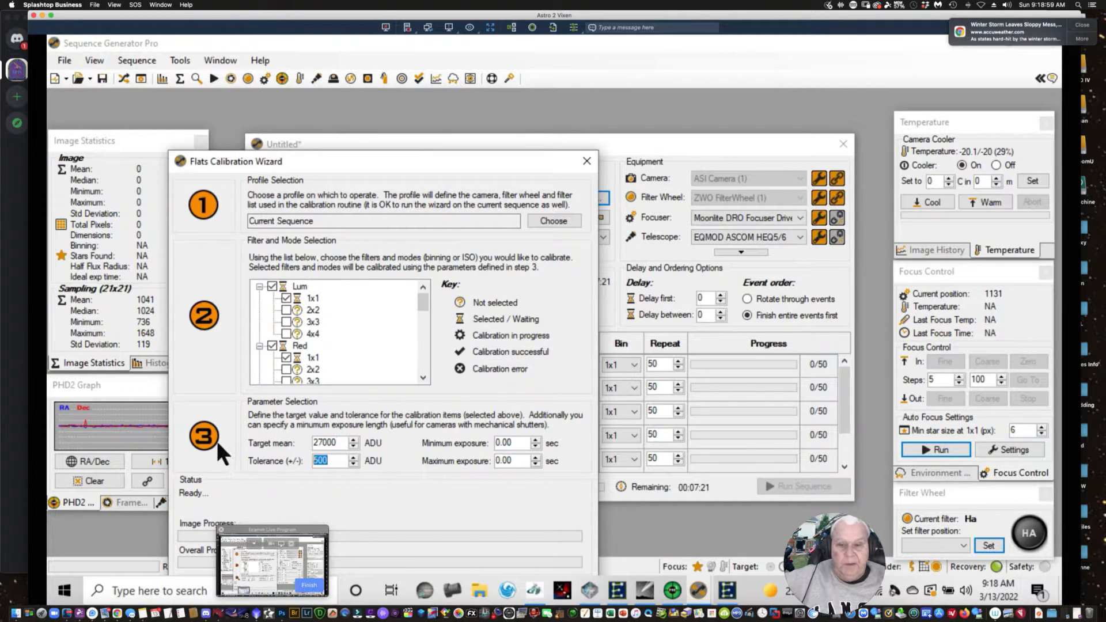
type("700")
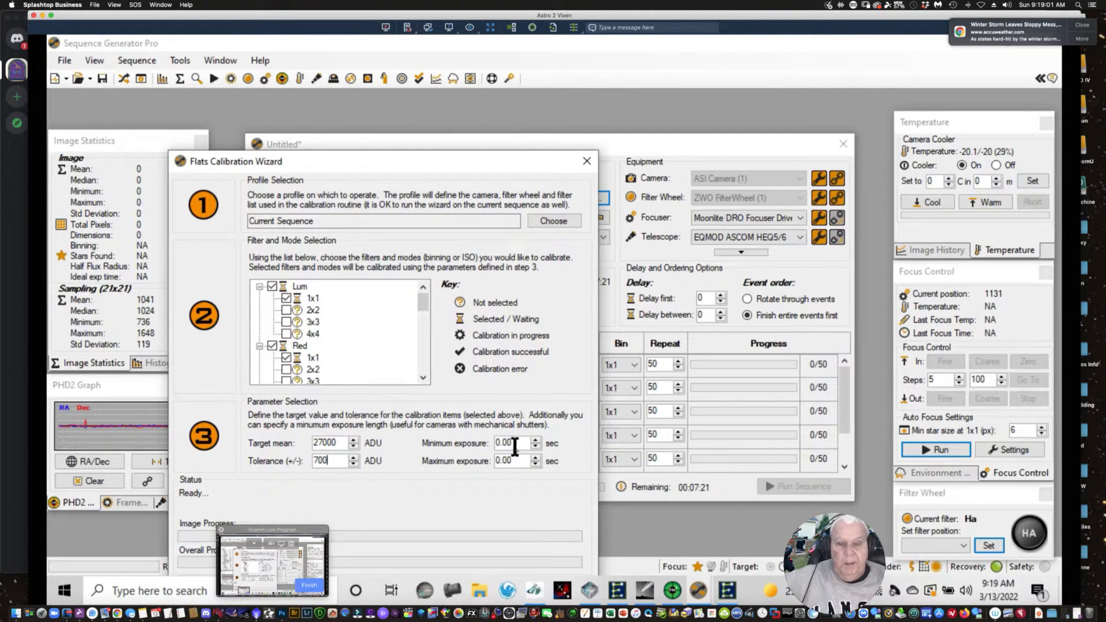
double_click(516, 459)
type("1200")
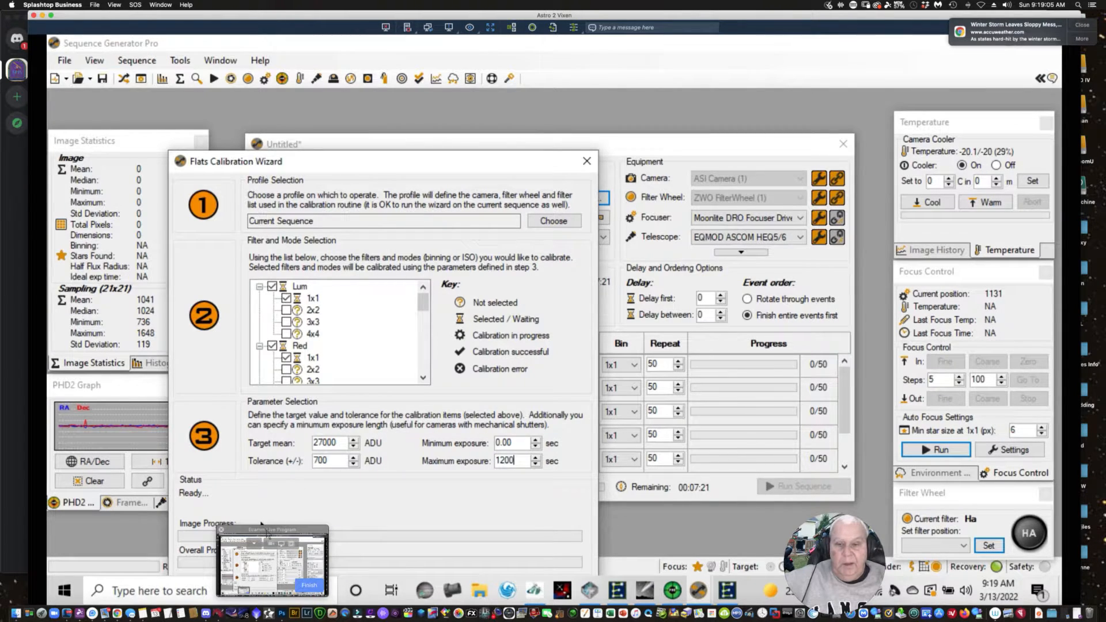
Reposition the calibration wizard so all of it is reachable and start the flats calibration.
left_click_drag(266, 529, 98, 502)
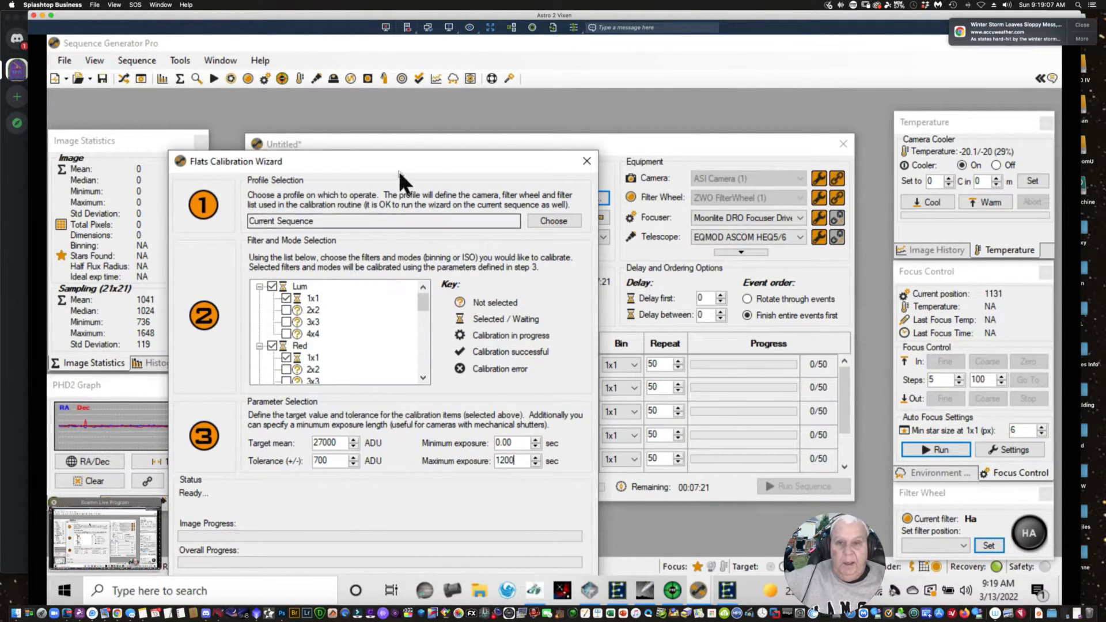
left_click_drag(398, 161, 384, 47)
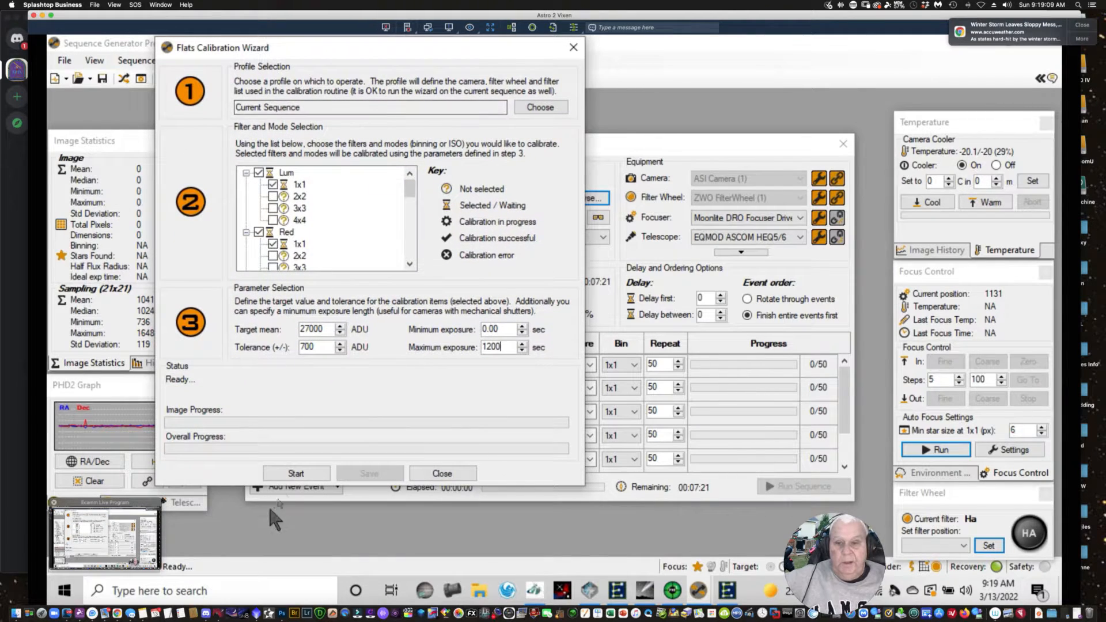
left_click(295, 473)
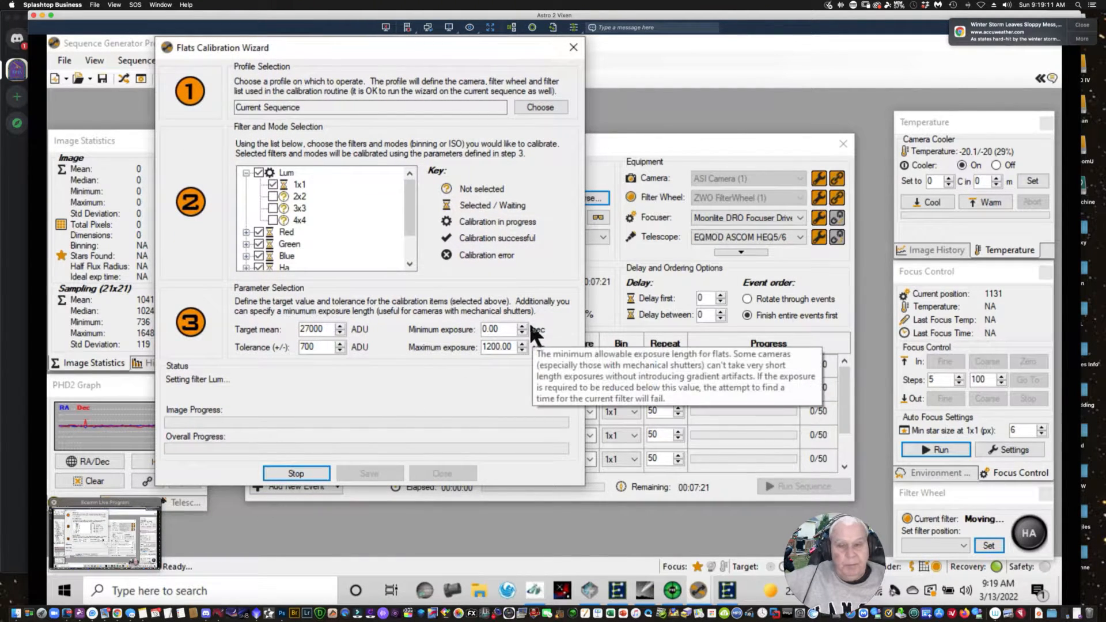
Move the running wizard aside to uncover the image preview and display the image histograms.
left_click(121, 76)
left_click_drag(345, 46, 830, 72)
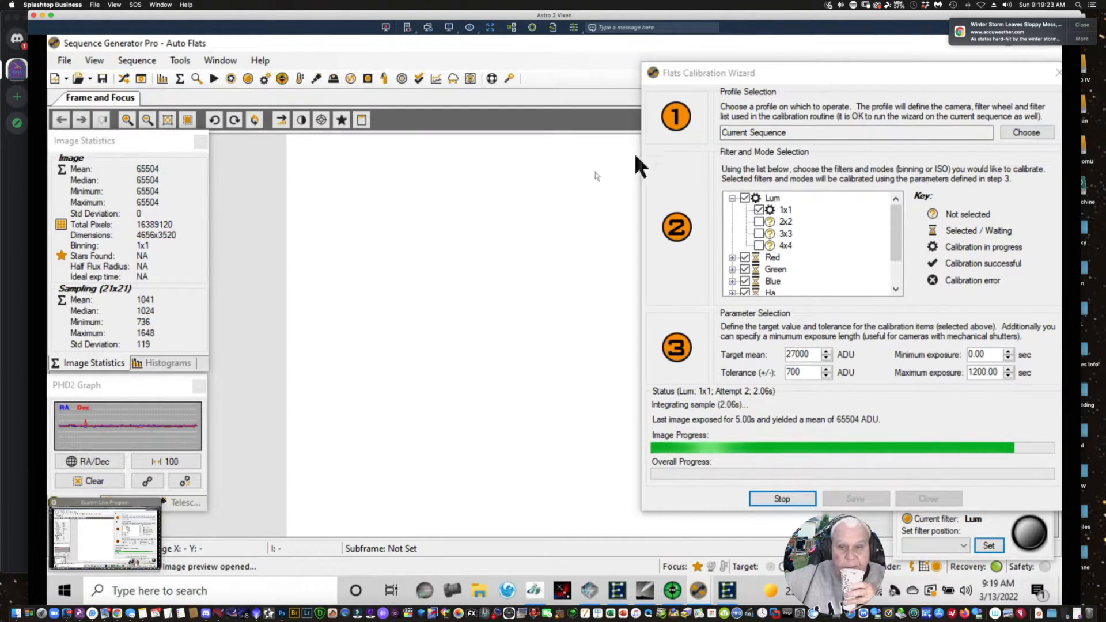
left_click(159, 363)
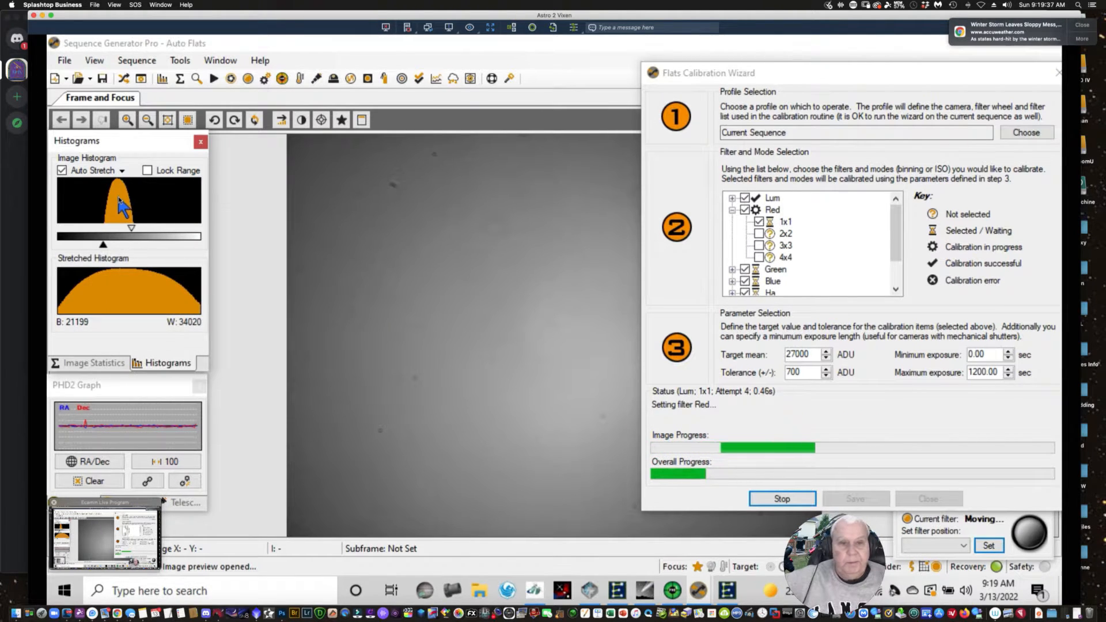
Examine the calibrated 1x1 exposure time and ADU of the Lum, Red, Green, Blue and Ha filters as each completes.
left_click(731, 198)
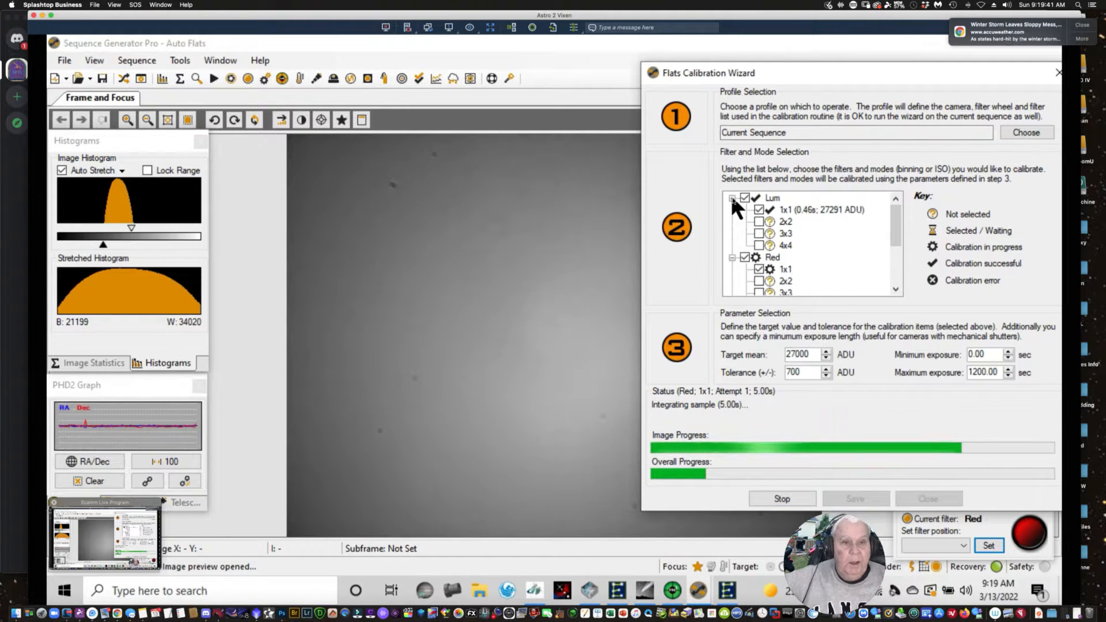
left_click(732, 197)
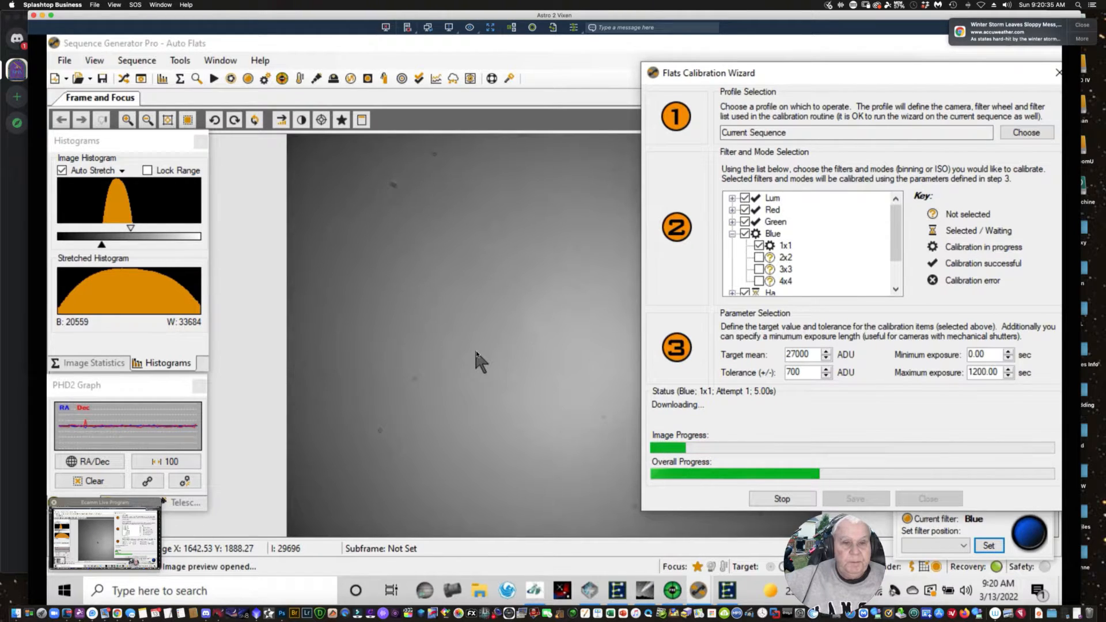
left_click(732, 210)
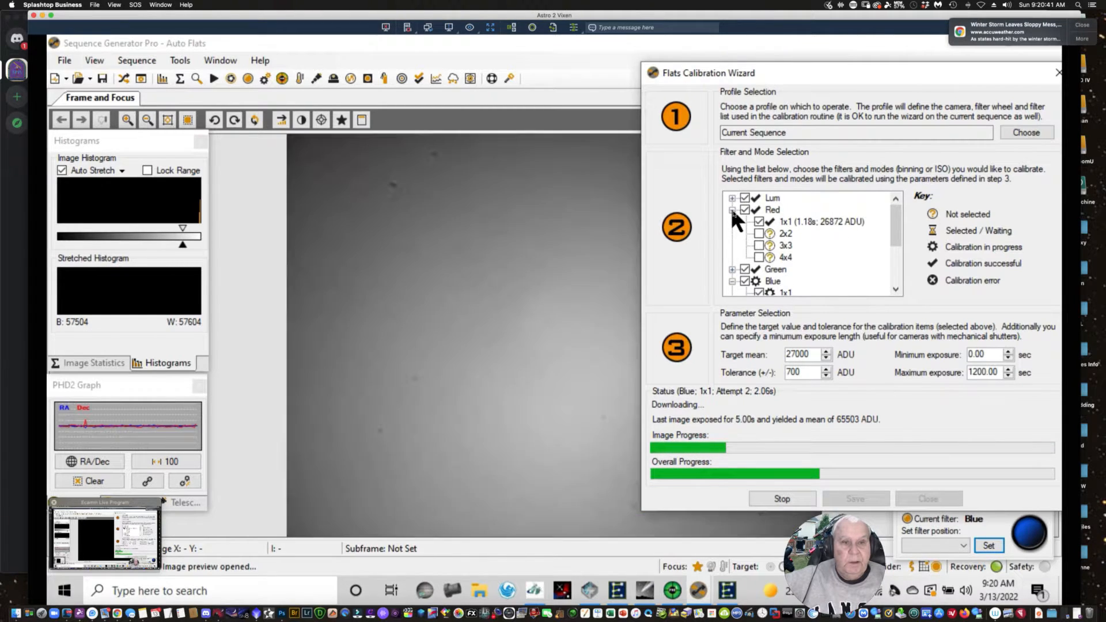
left_click(731, 209)
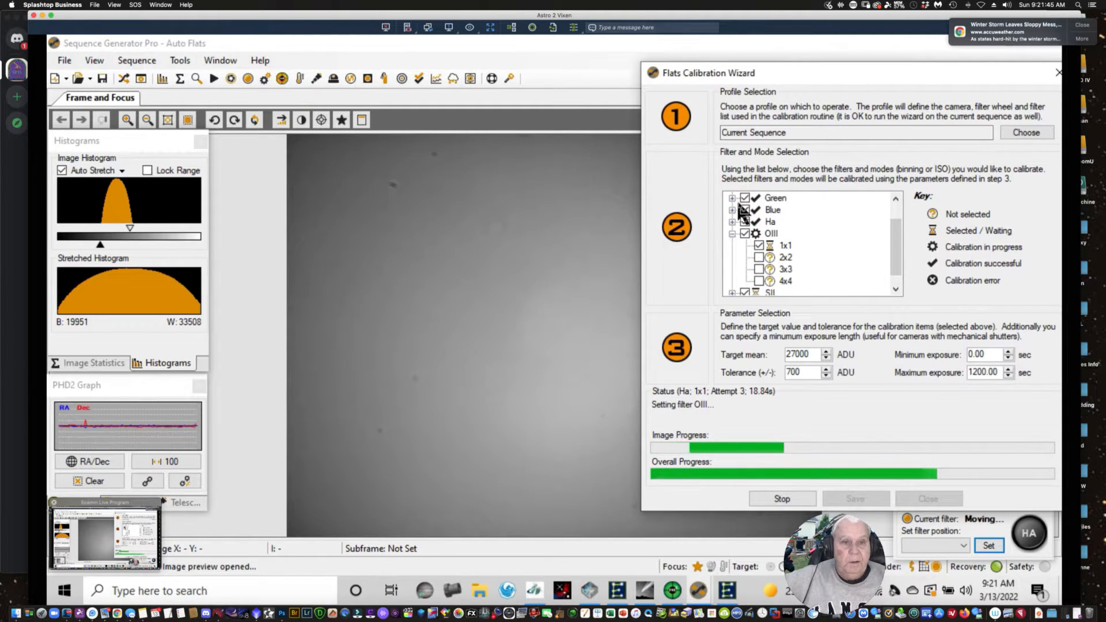
left_click(732, 198)
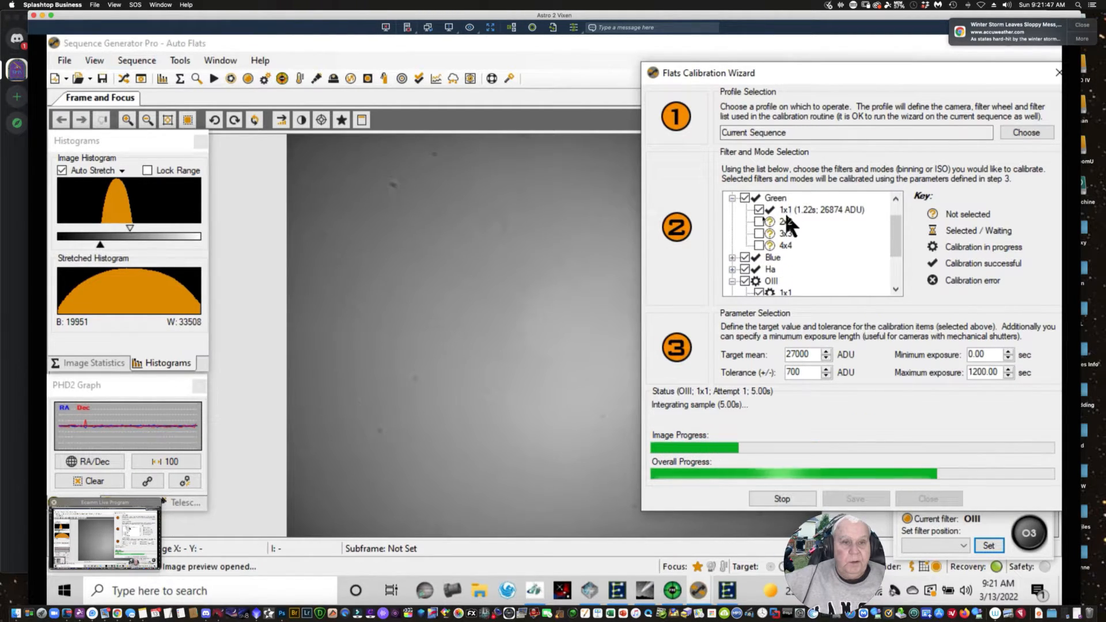
left_click(732, 198)
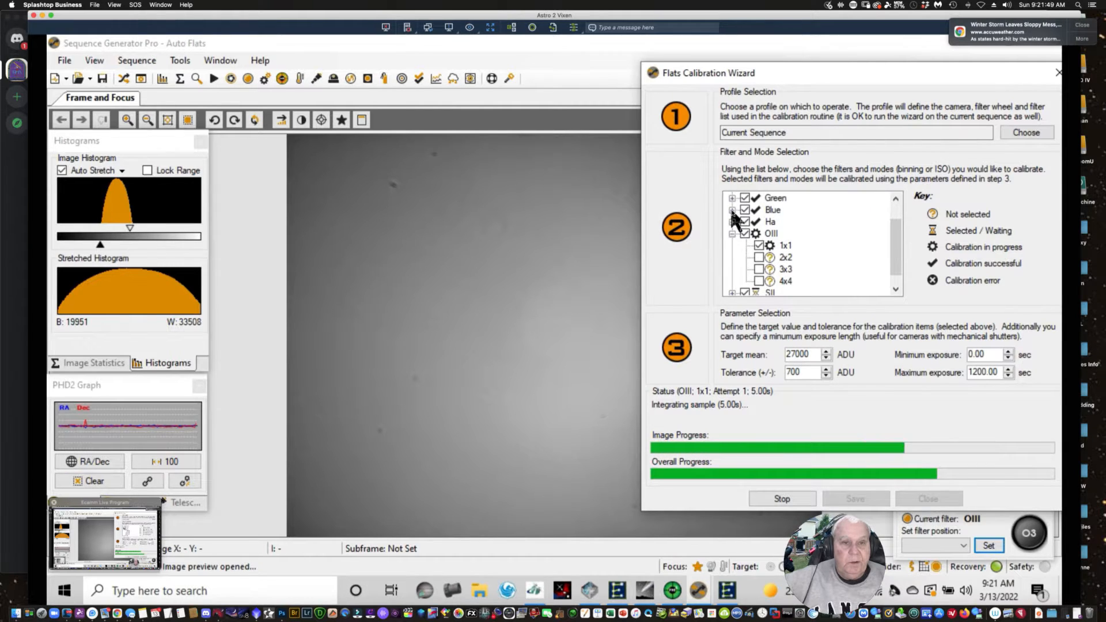
left_click(732, 210)
left_click(733, 210)
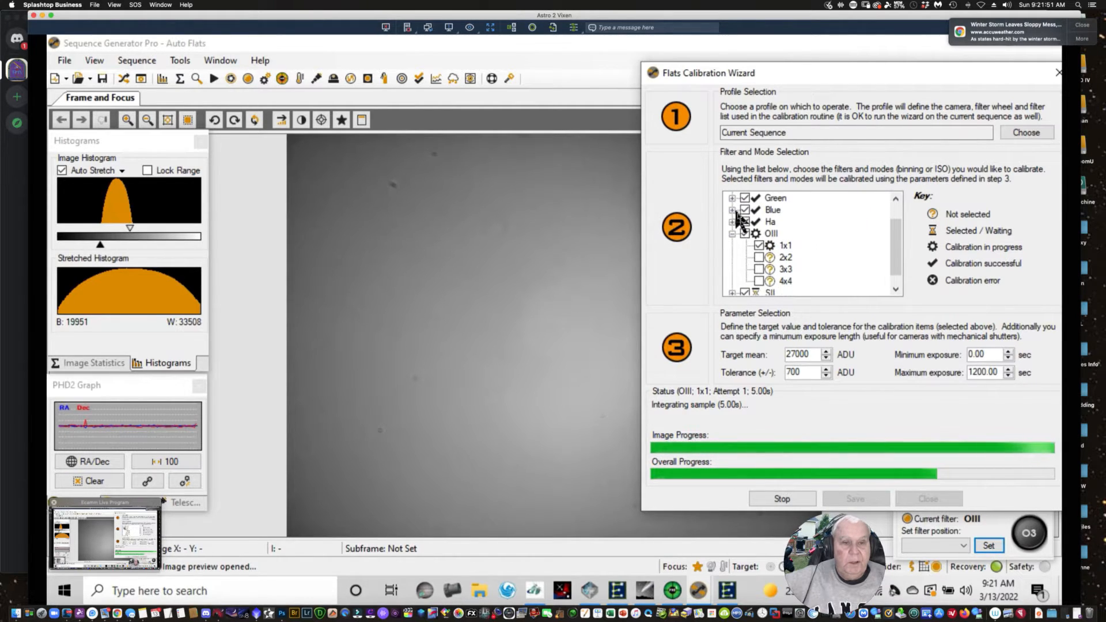
left_click(732, 222)
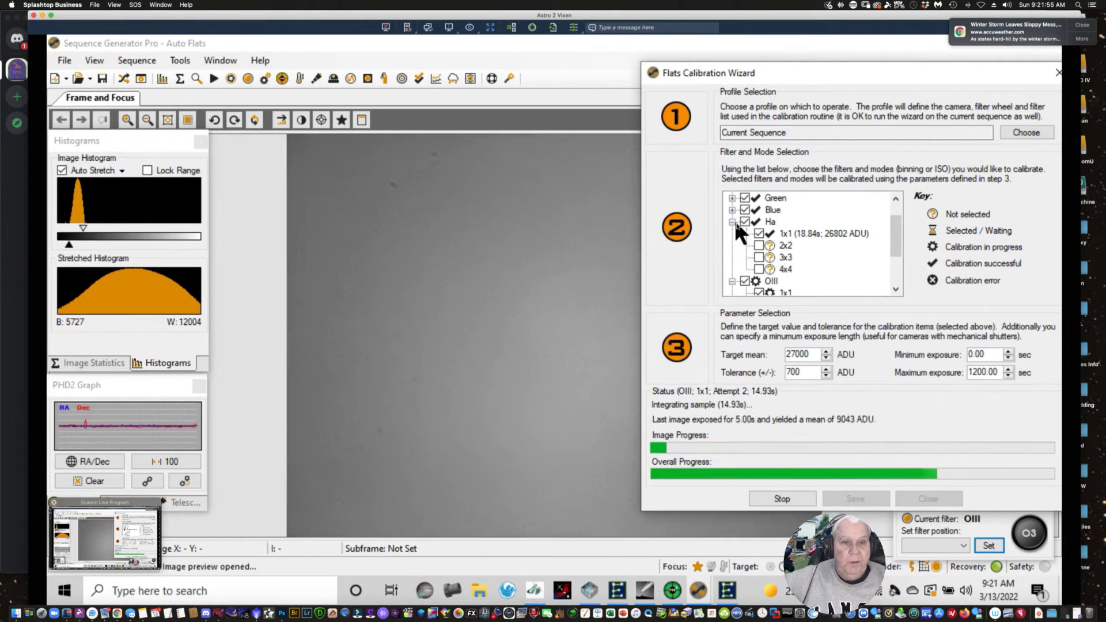
left_click(732, 222)
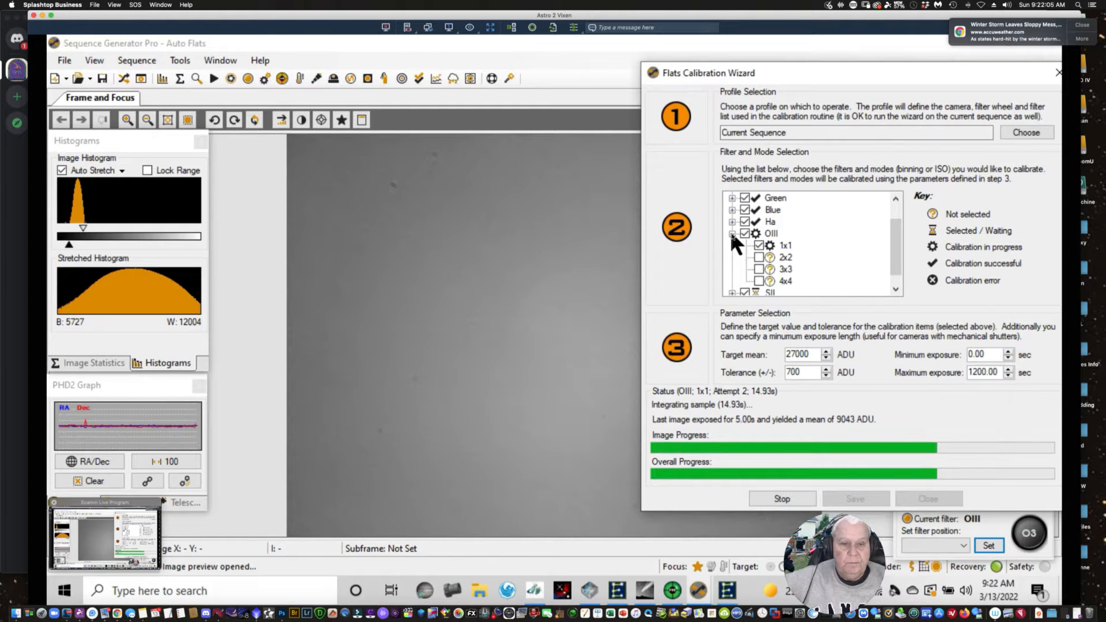
Examine the calibrated 1x1 exposure time and ADU of the OIII and Ha filters while SII is still calibrating.
left_click(731, 234)
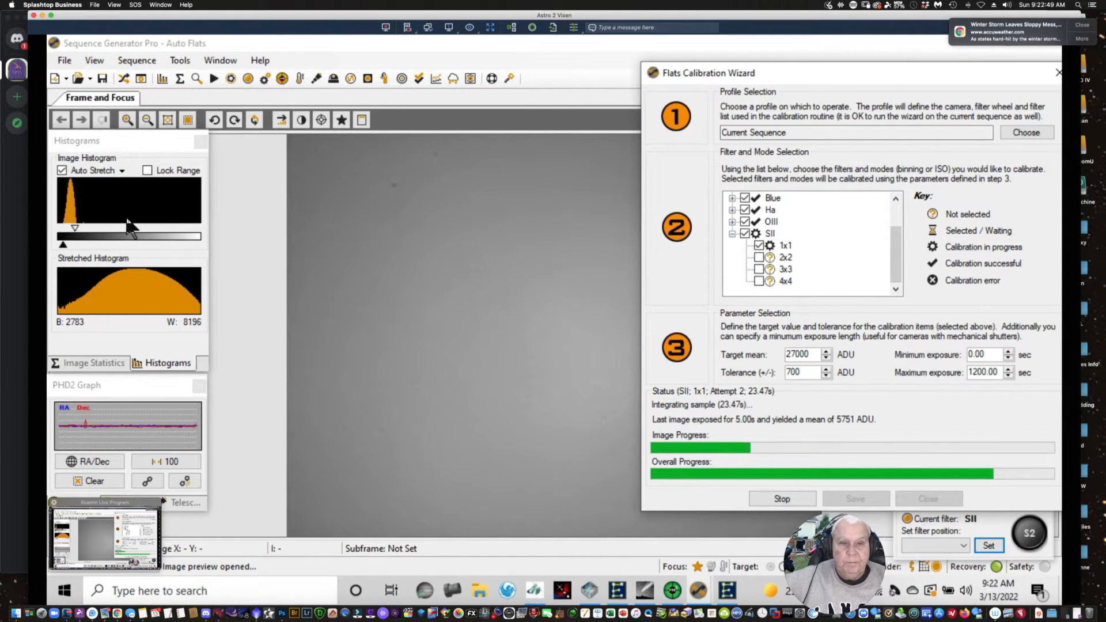
left_click(731, 222)
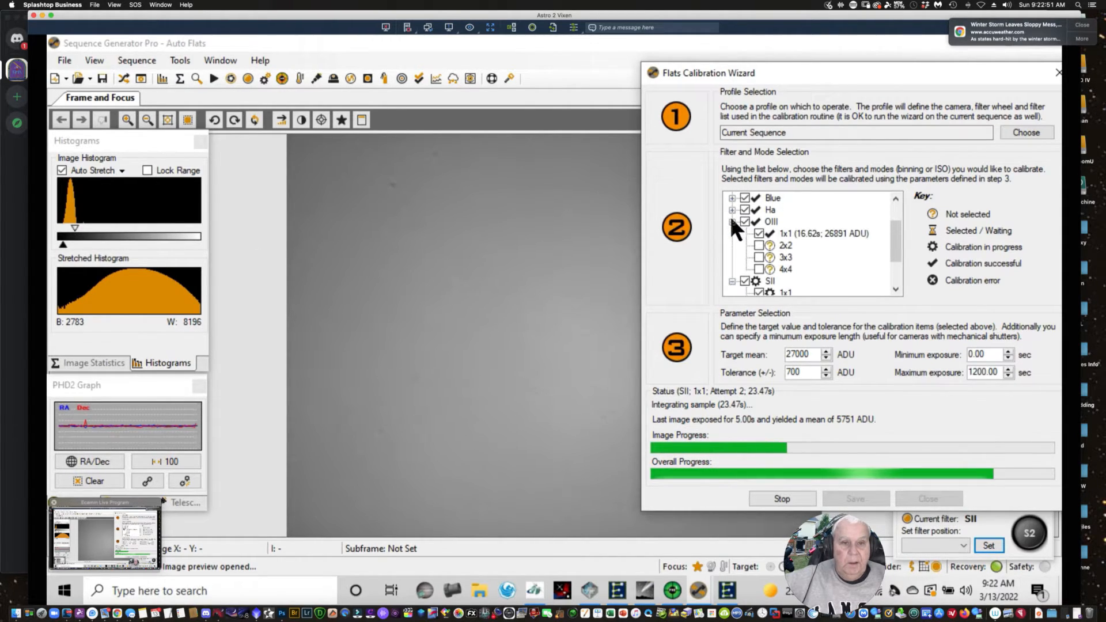
left_click(732, 210)
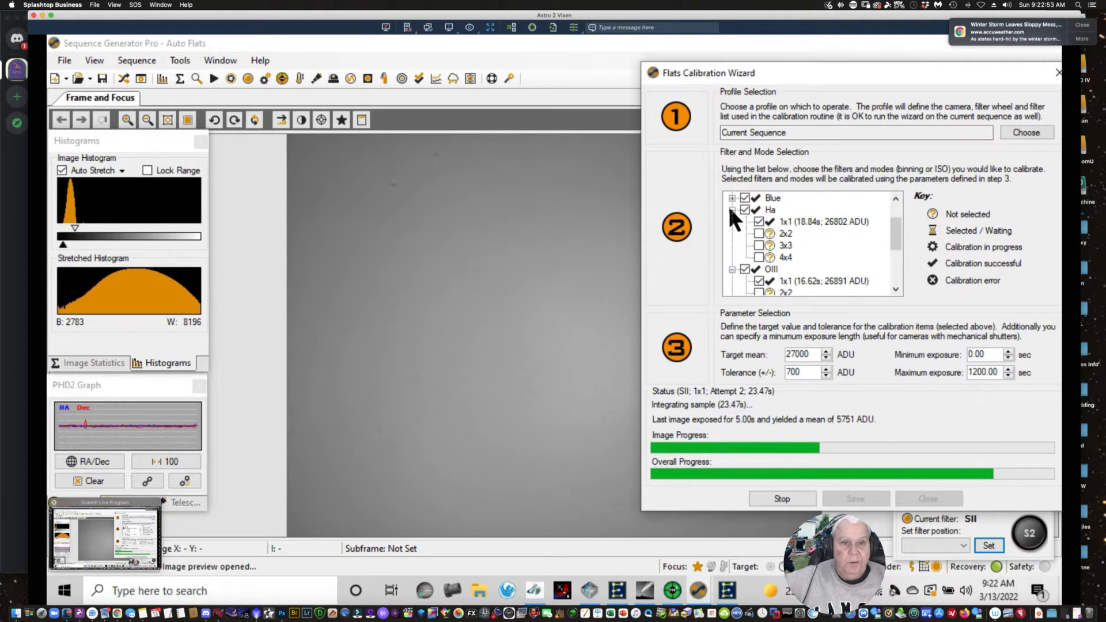
left_click(732, 209)
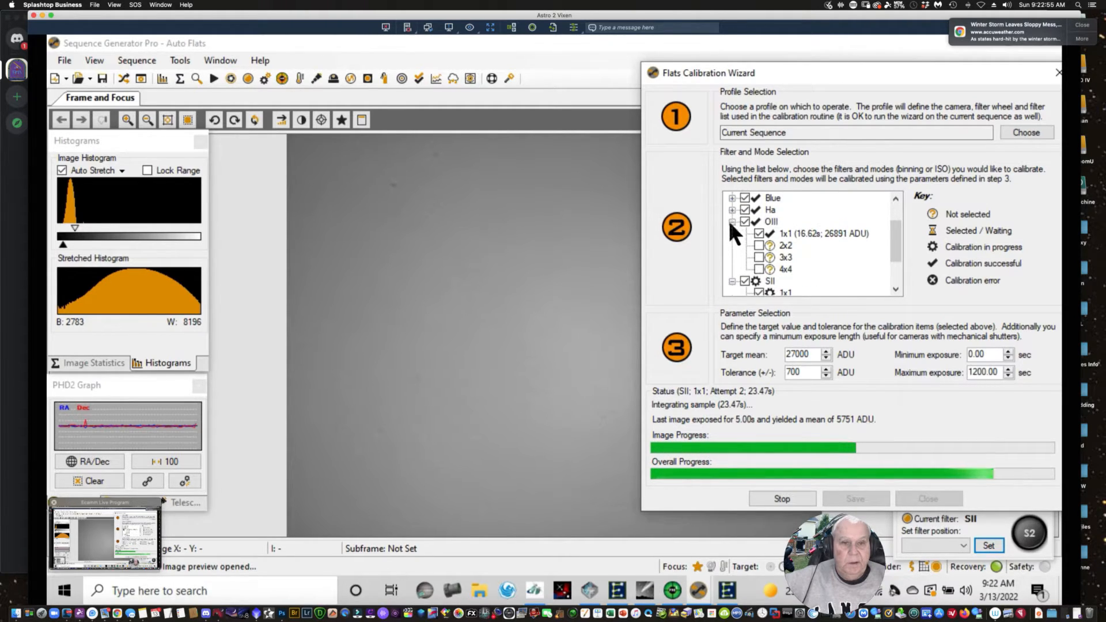
left_click(731, 221)
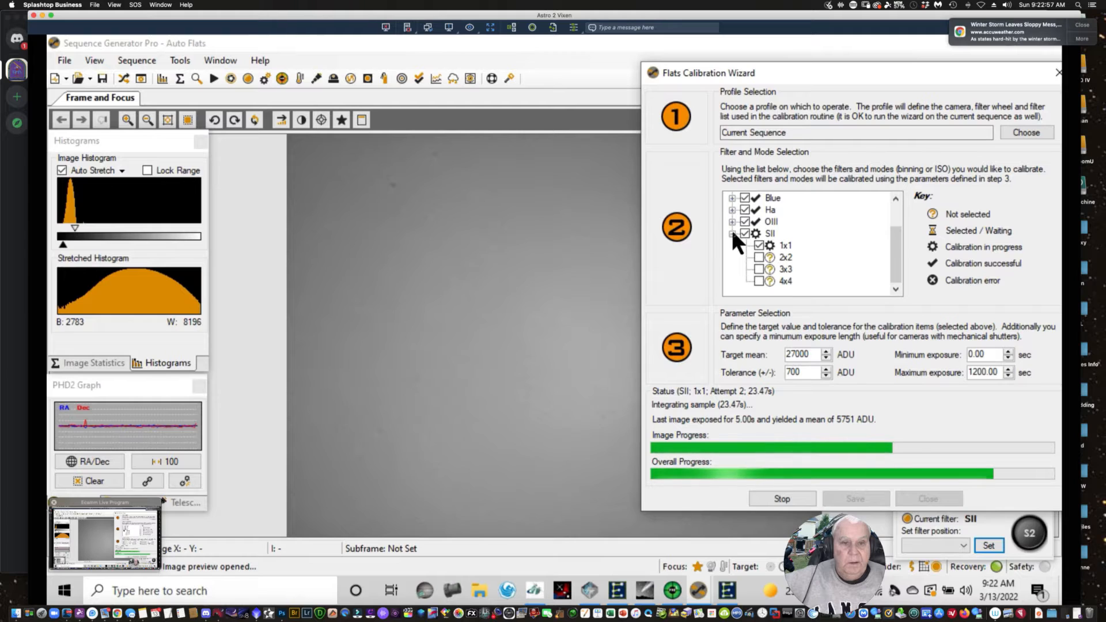
left_click(731, 233)
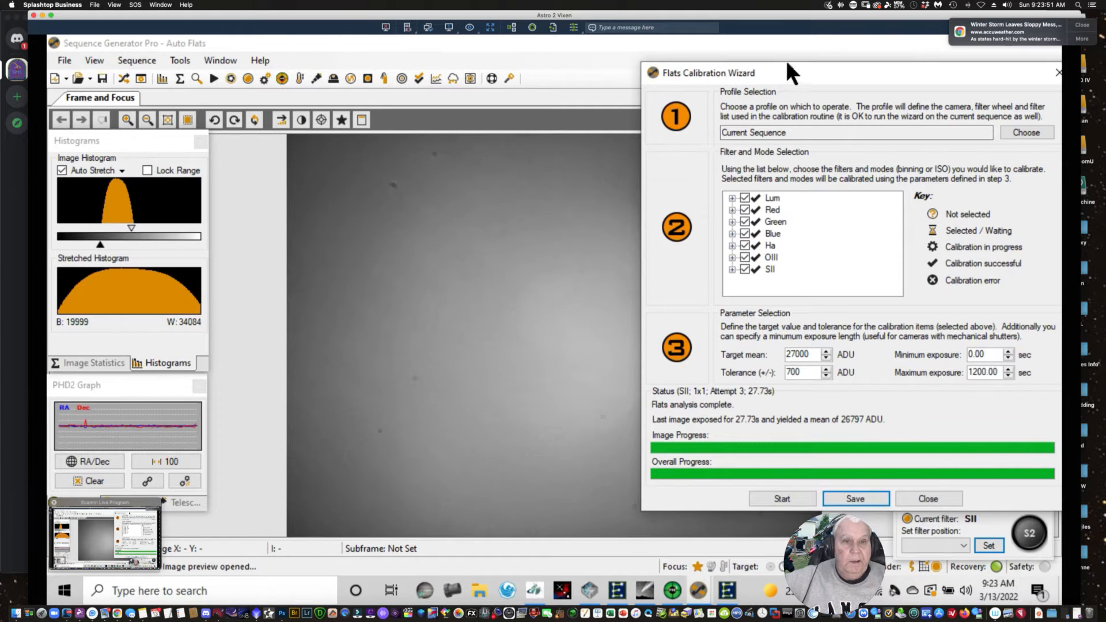
Move the calibration wizard back over the preview and show the Spike-a USB Dimmer beside it to check the panel brightness.
left_click_drag(786, 63, 390, 56)
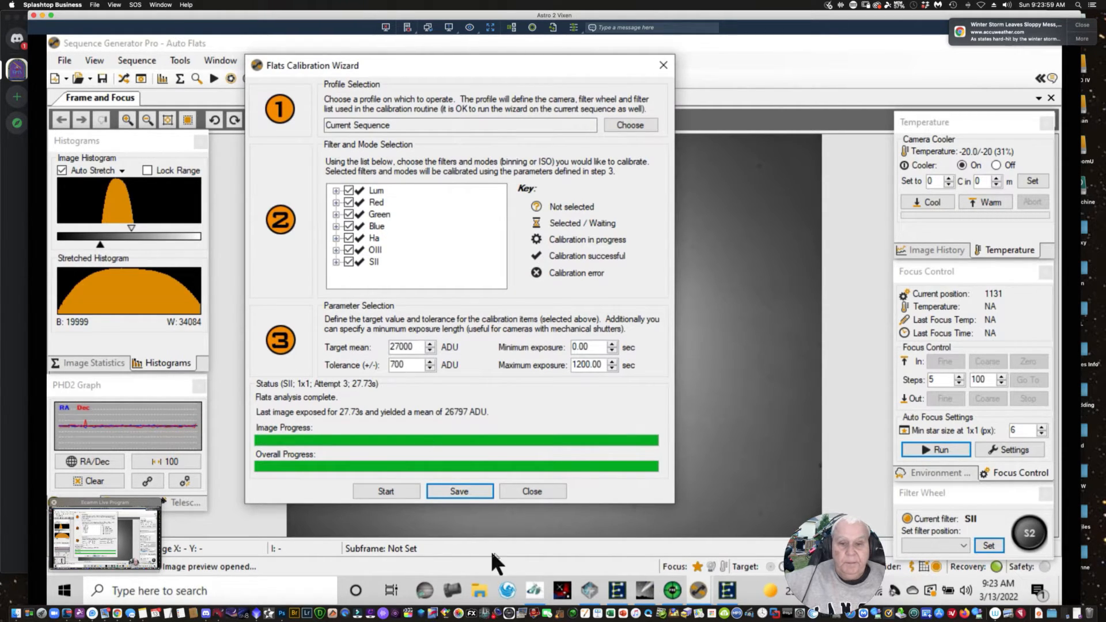
left_click(531, 592)
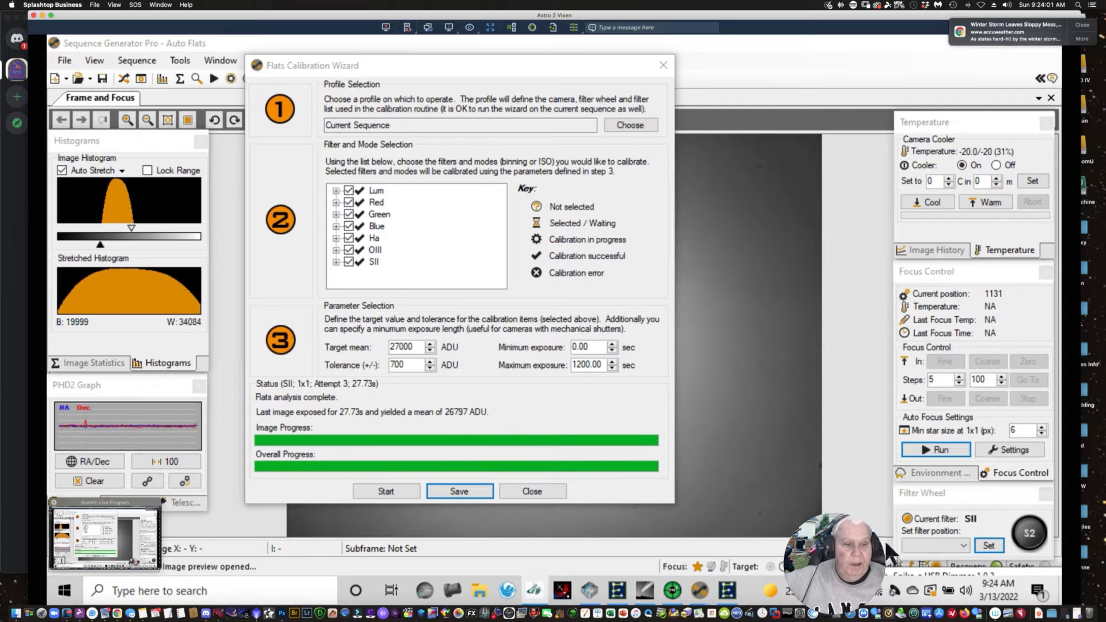
left_click(911, 565)
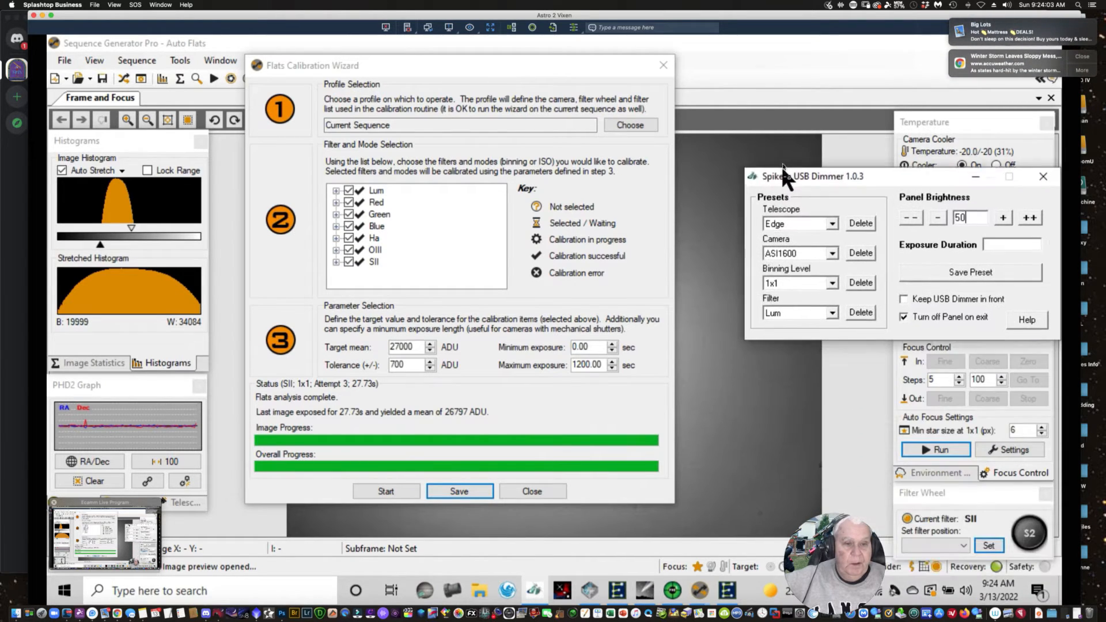
left_click_drag(894, 166, 838, 158)
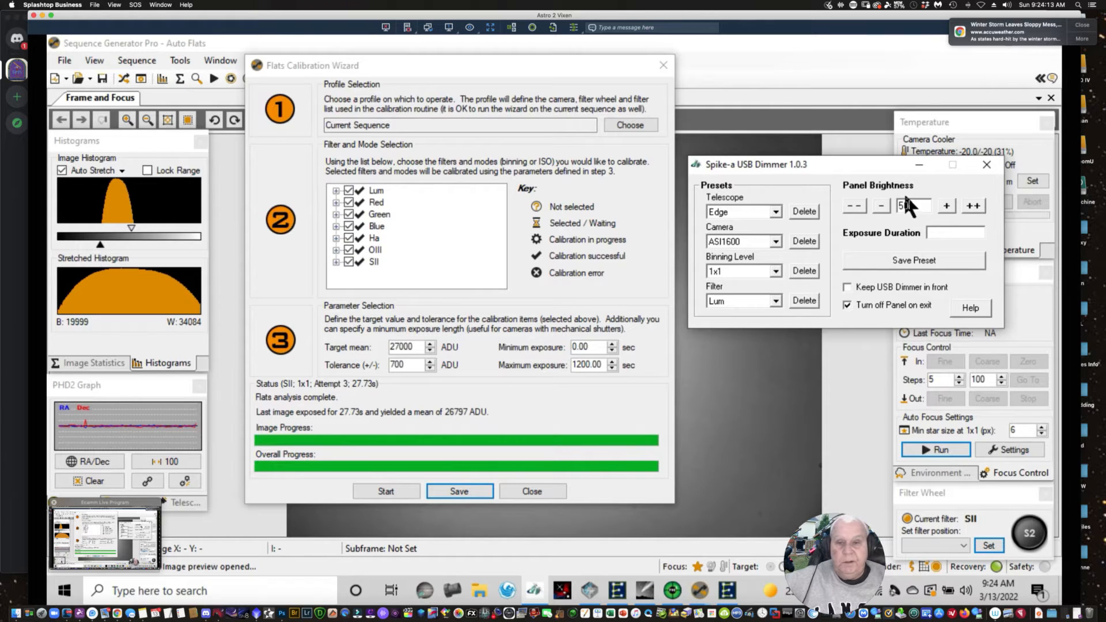
Review the finished wizard's 1x1 exposure and ADU results for individual filters, including OIII and Green.
left_click(336, 250)
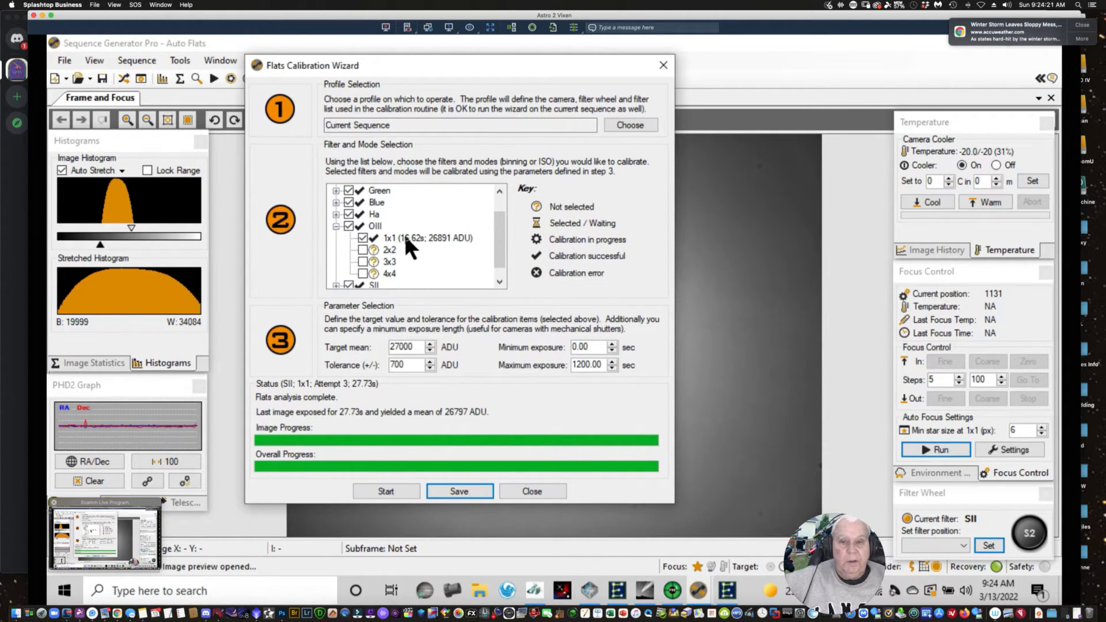
left_click(336, 191)
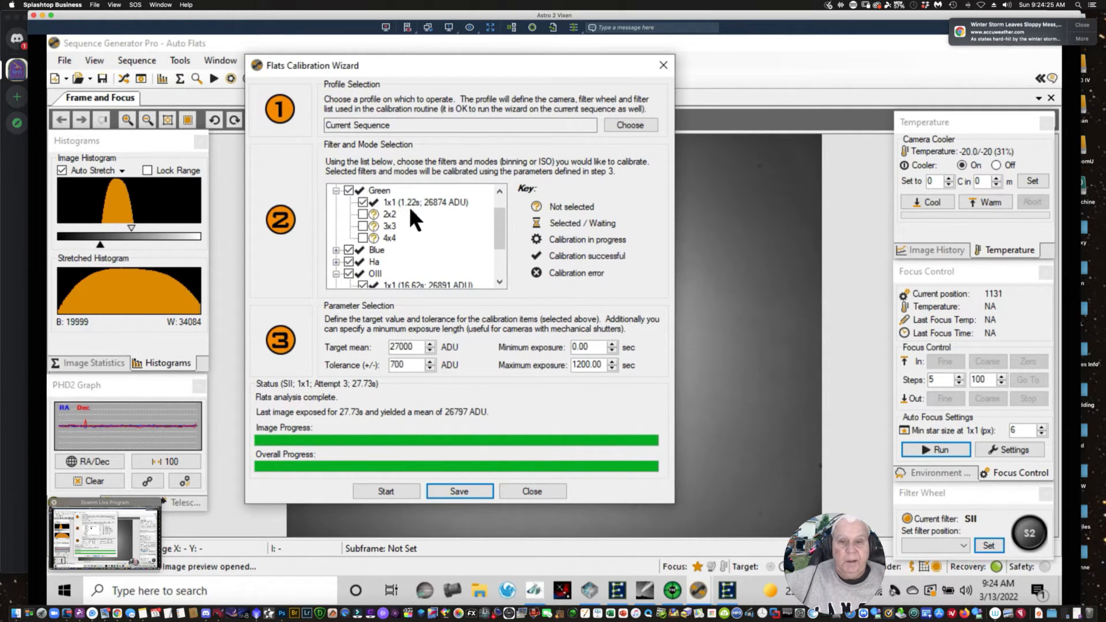
left_click(336, 191)
left_click(336, 226)
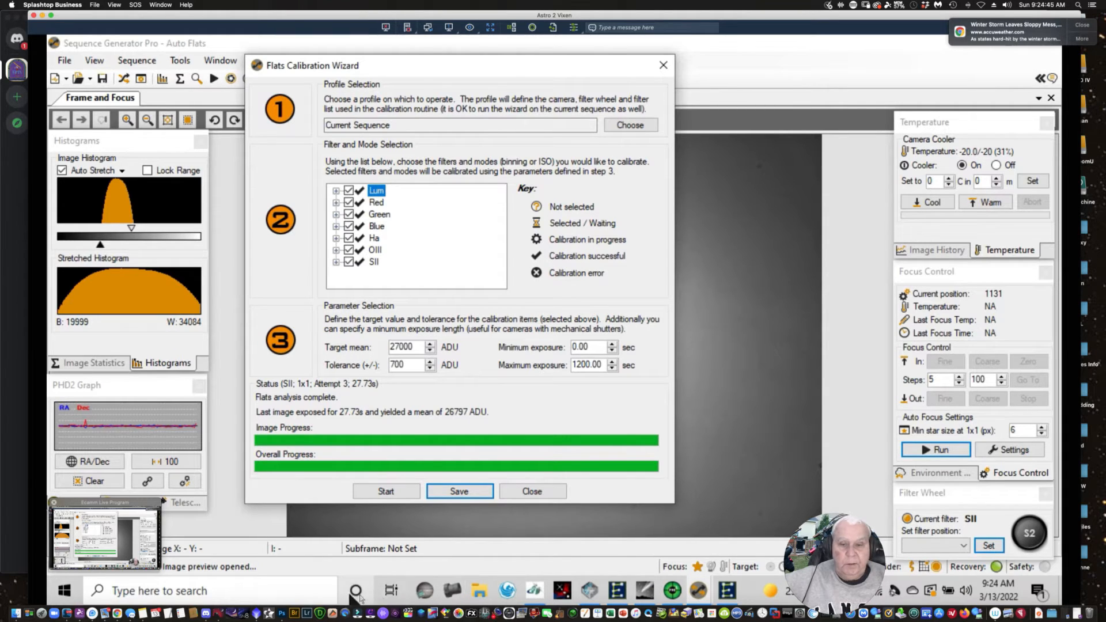
Check the power outputs in Pegasus Astro Ultimate Powerbox, and display the Spike-a USB Dimmer's settings beside the wizard.
left_click(589, 591)
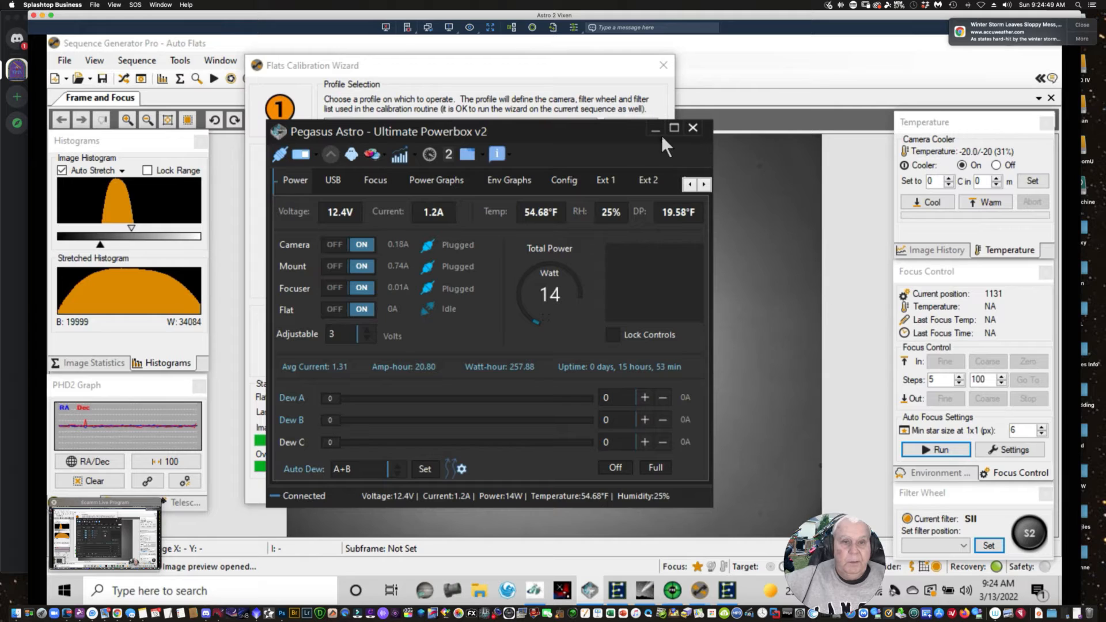
left_click(653, 129)
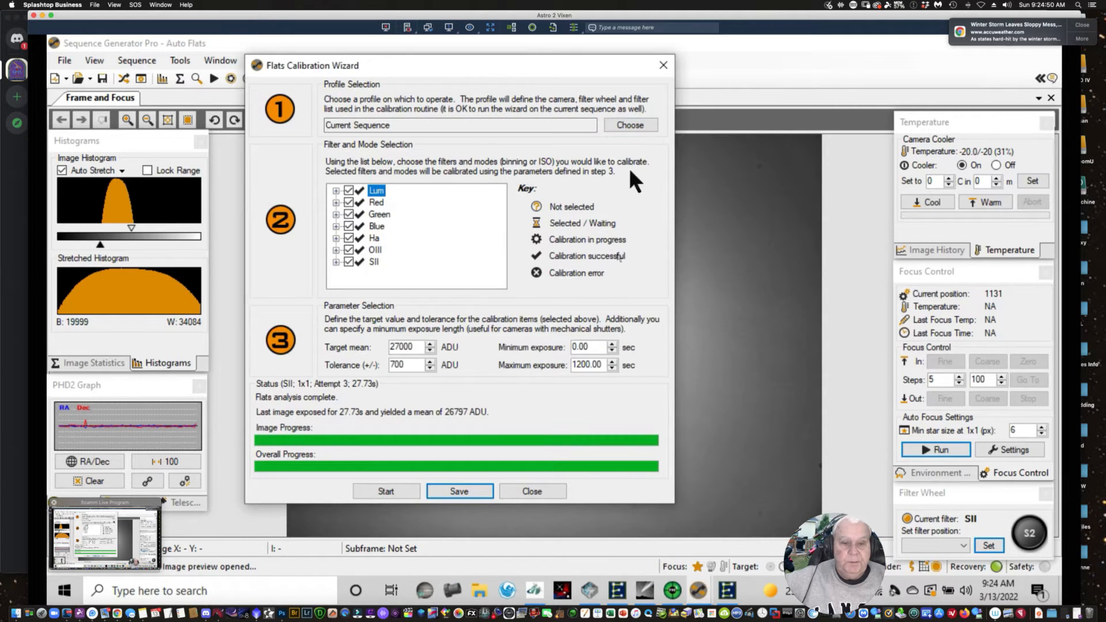
left_click(534, 592)
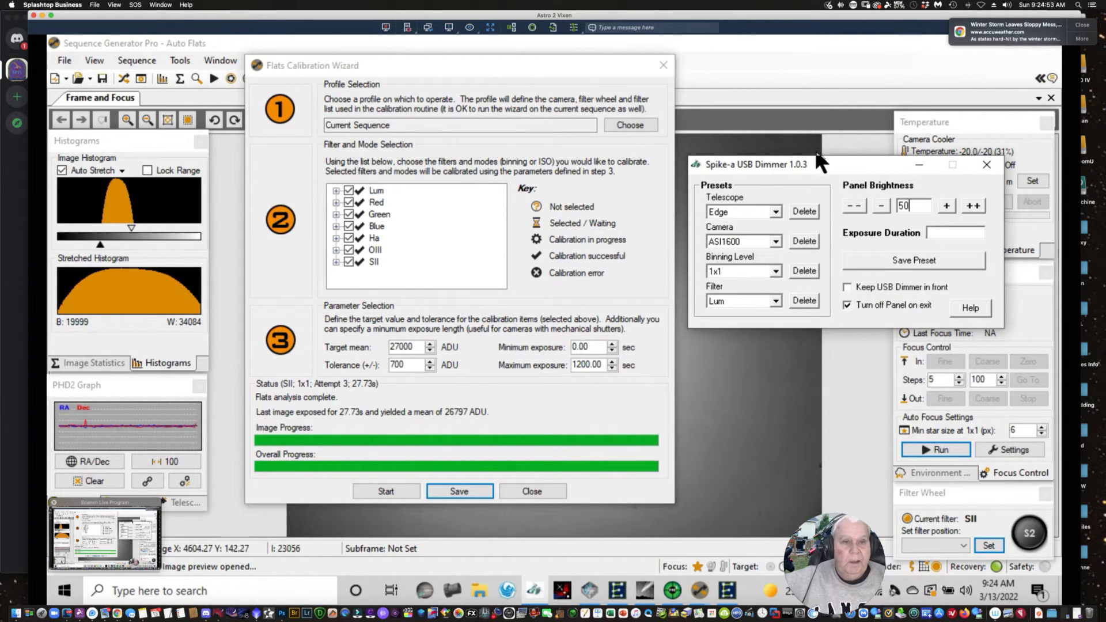
left_click_drag(821, 164, 821, 94)
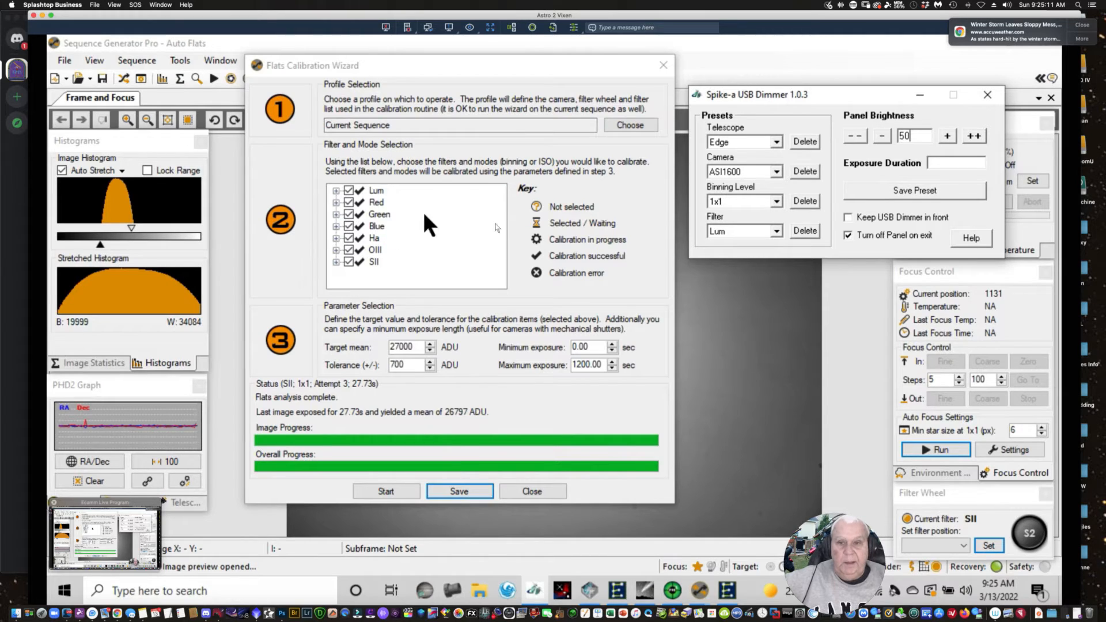
Save the flats calibration data to the current sequence as 3-13-22_Flats_SCT_1600.sgf and close the wizard.
left_click(336, 215)
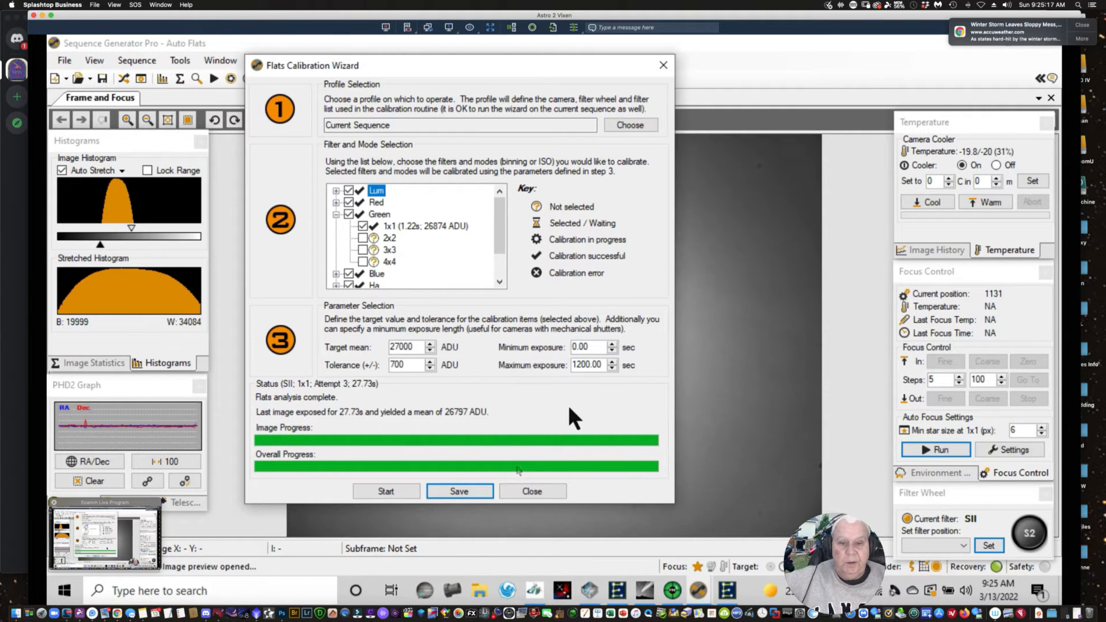
left_click(468, 487)
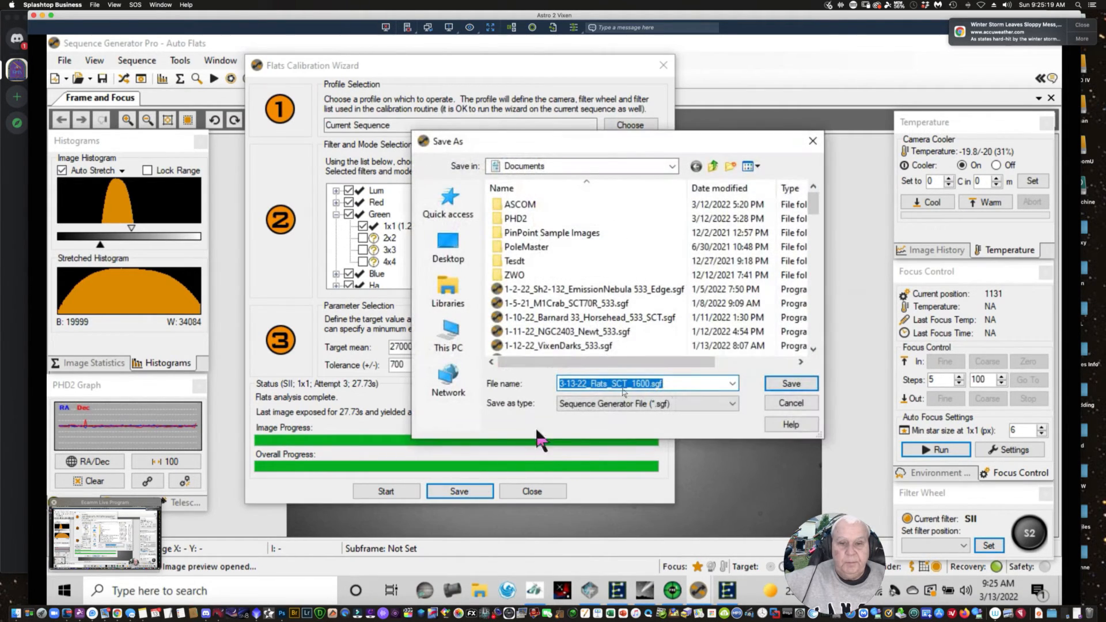
left_click(795, 383)
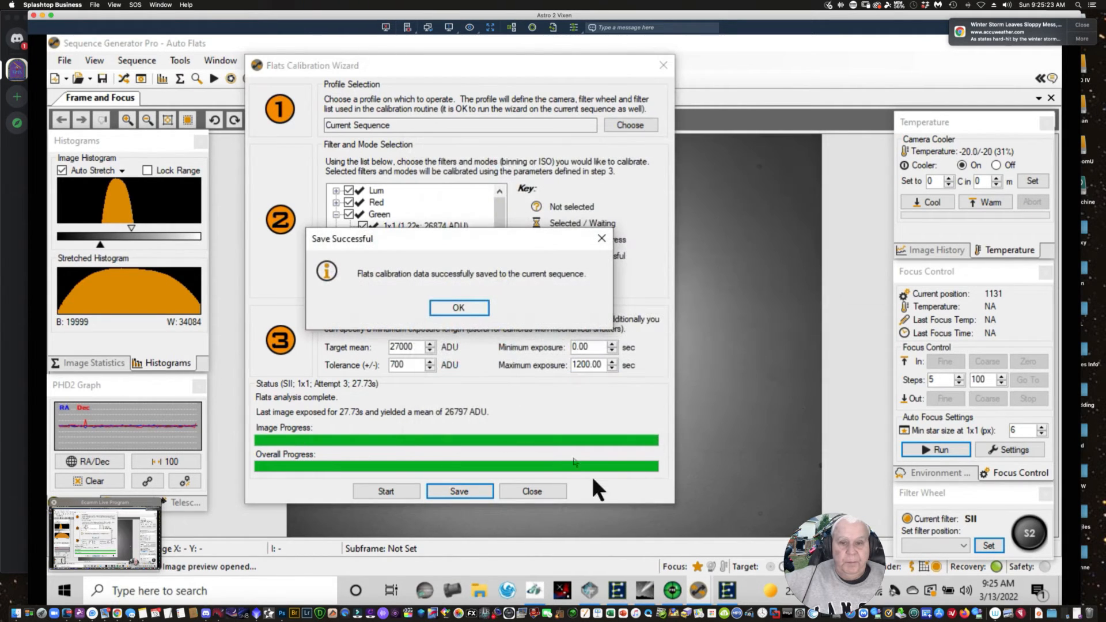
left_click(447, 307)
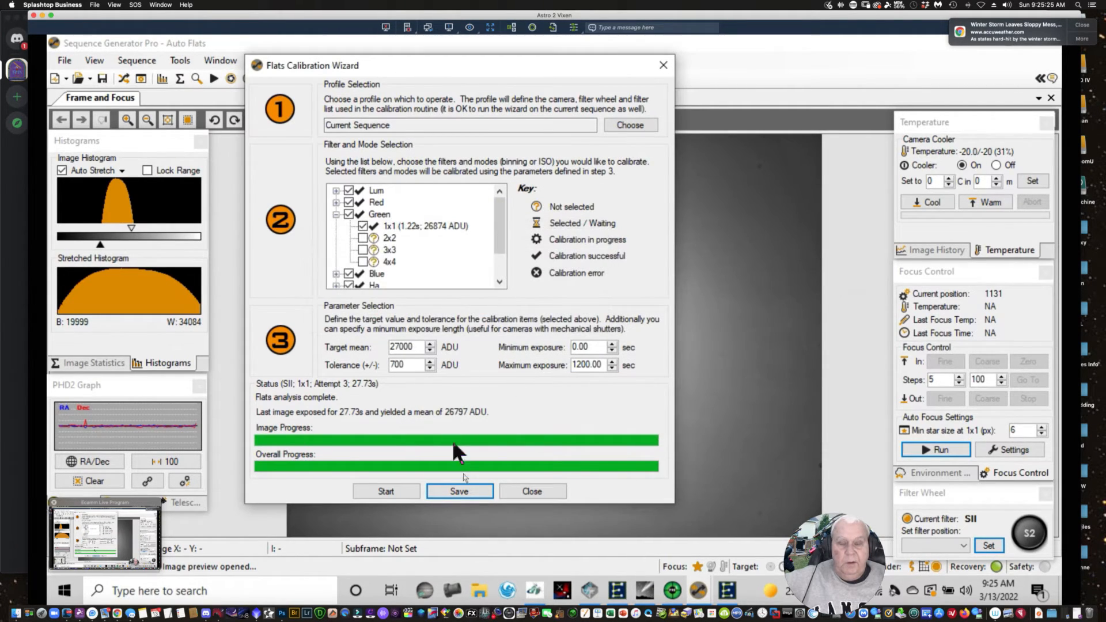
left_click(532, 492)
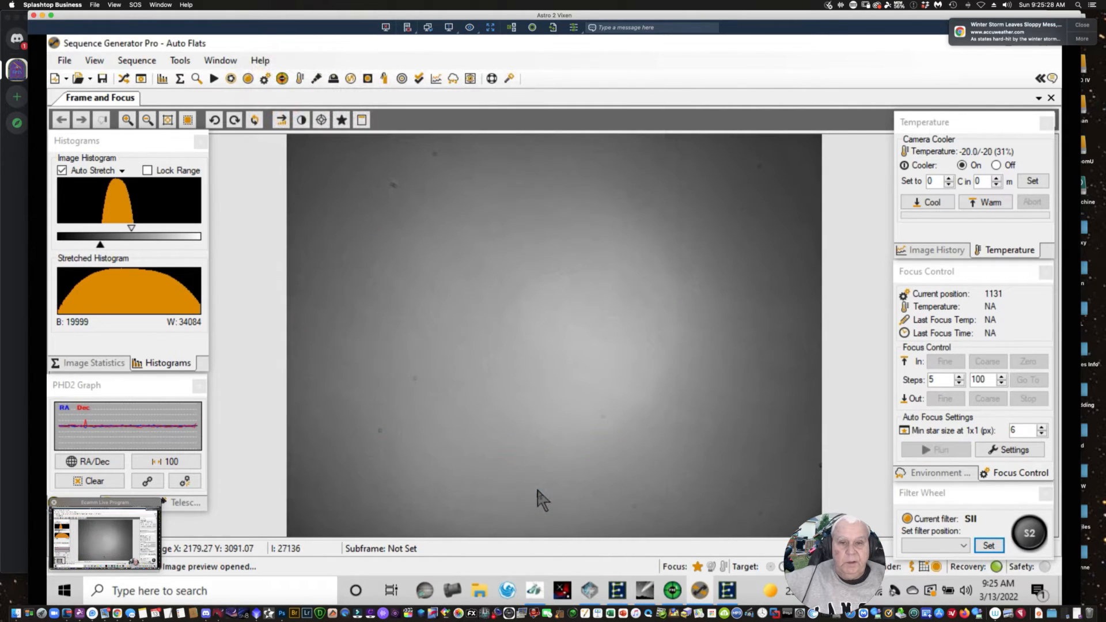
Open the sequence and load the Lum event's calibrated 0.46-second exposure by switching its type to Light and back to Flat.
left_click(124, 79)
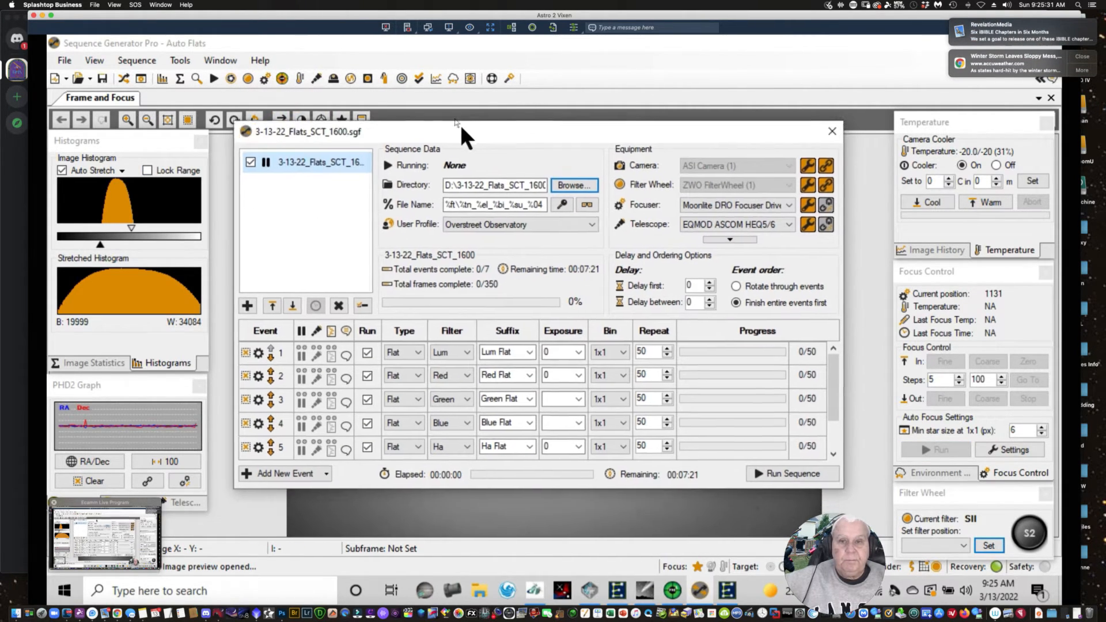
left_click_drag(461, 124, 421, 71)
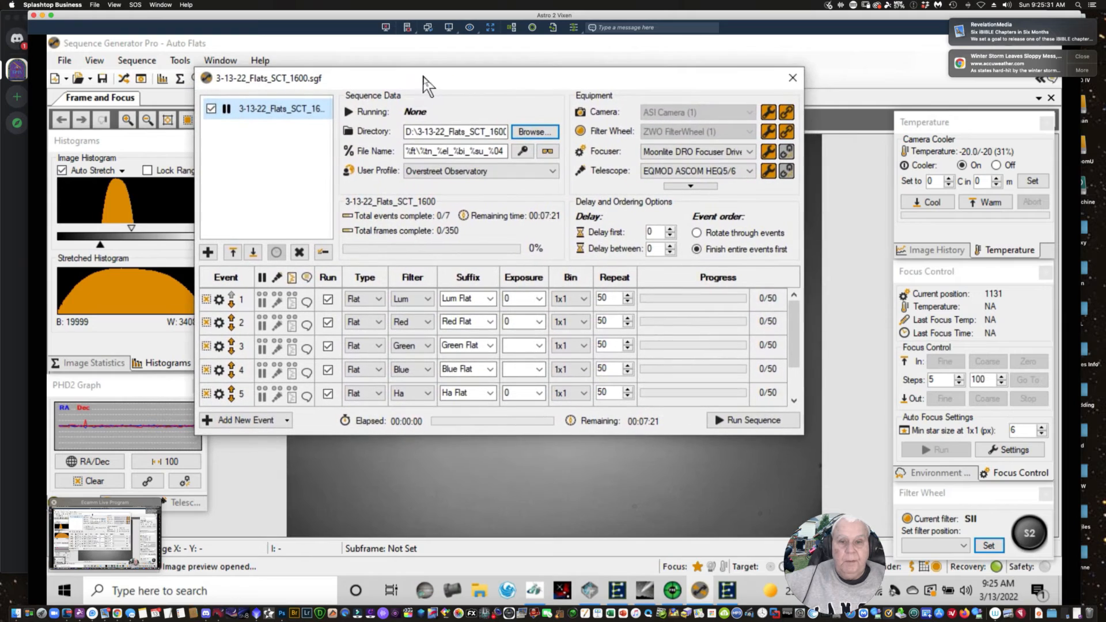
left_click(377, 298)
left_click(356, 309)
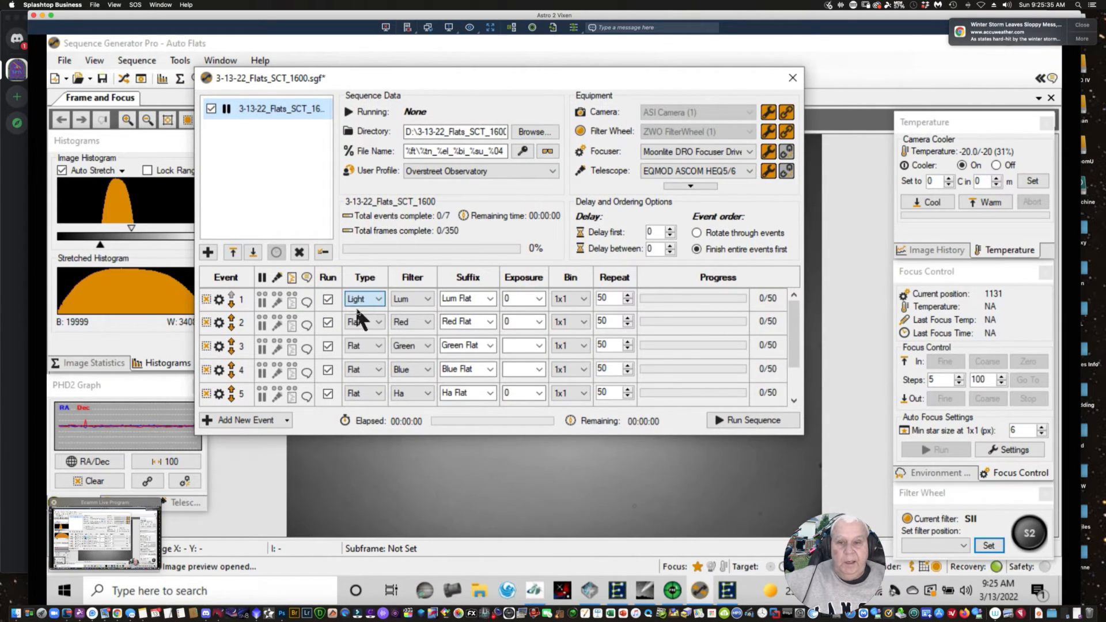
left_click(377, 299)
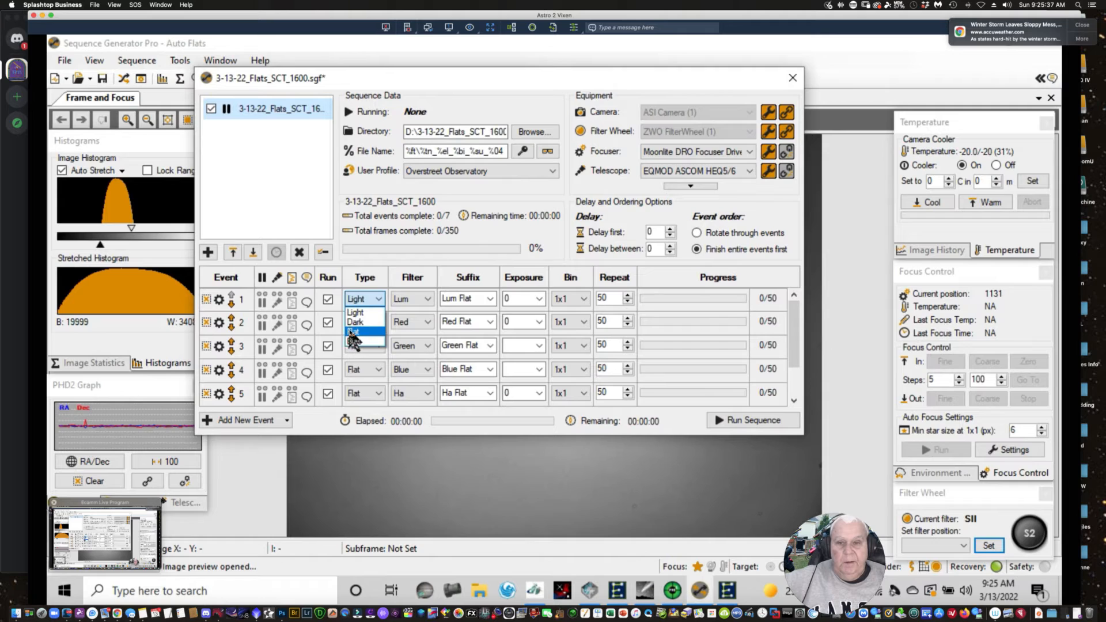
left_click(367, 323)
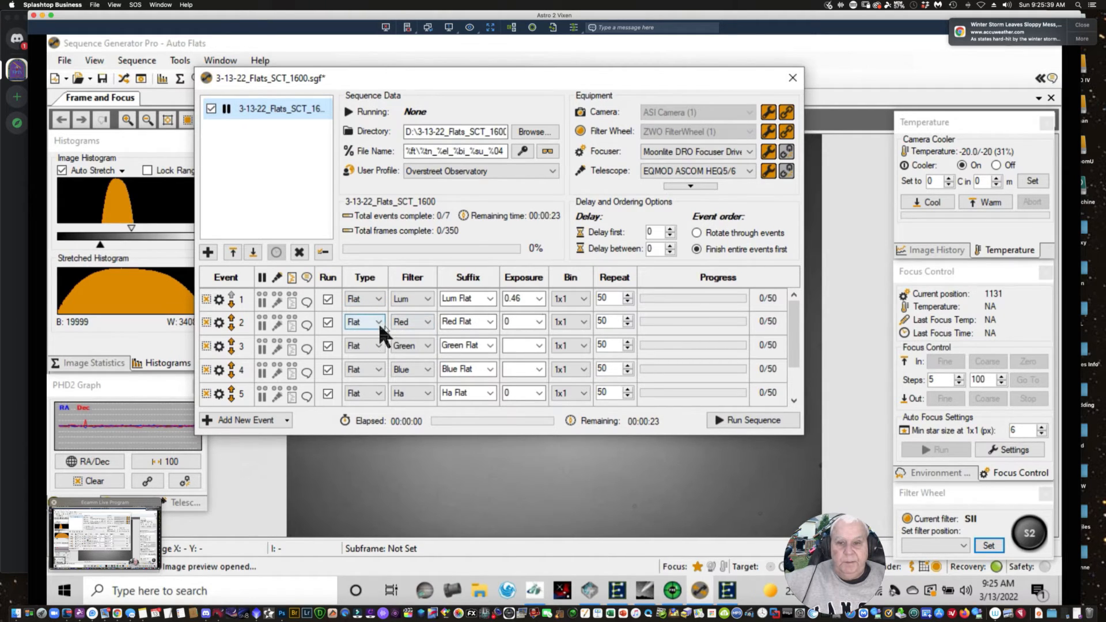
Load the Red event's calibrated 1.18-second exposure by switching its type to Light and back to Flat.
left_click(379, 320)
left_click(359, 332)
left_click(378, 320)
left_click(360, 346)
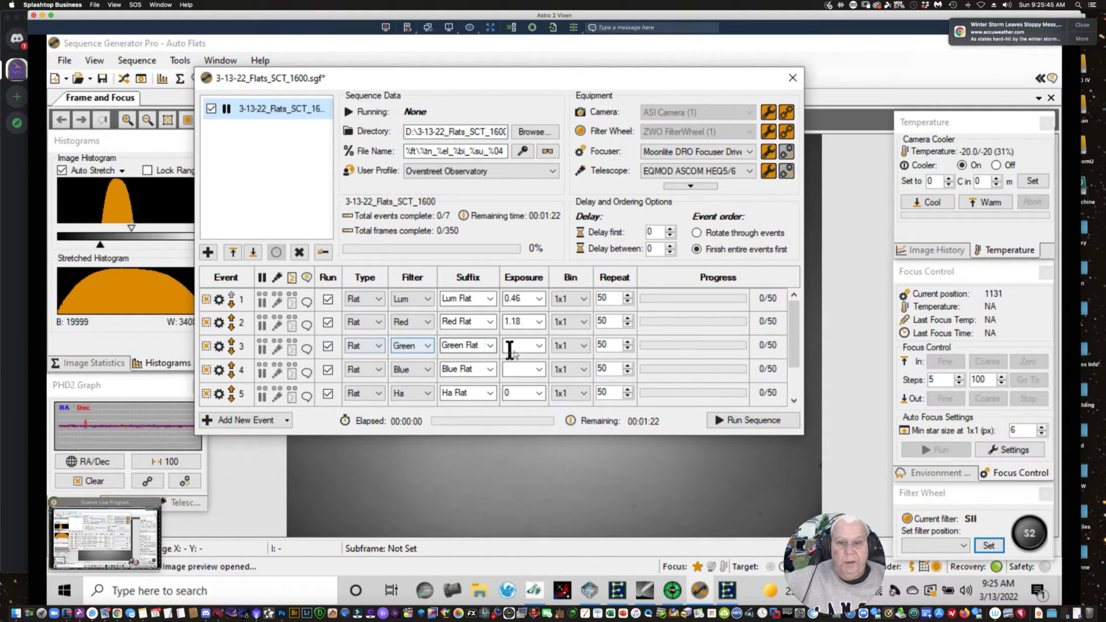
Load the Green event's calibrated 1.22-second exposure by switching its type to Light and back to Flat.
left_click(378, 341)
left_click(364, 357)
left_click(378, 346)
left_click(357, 371)
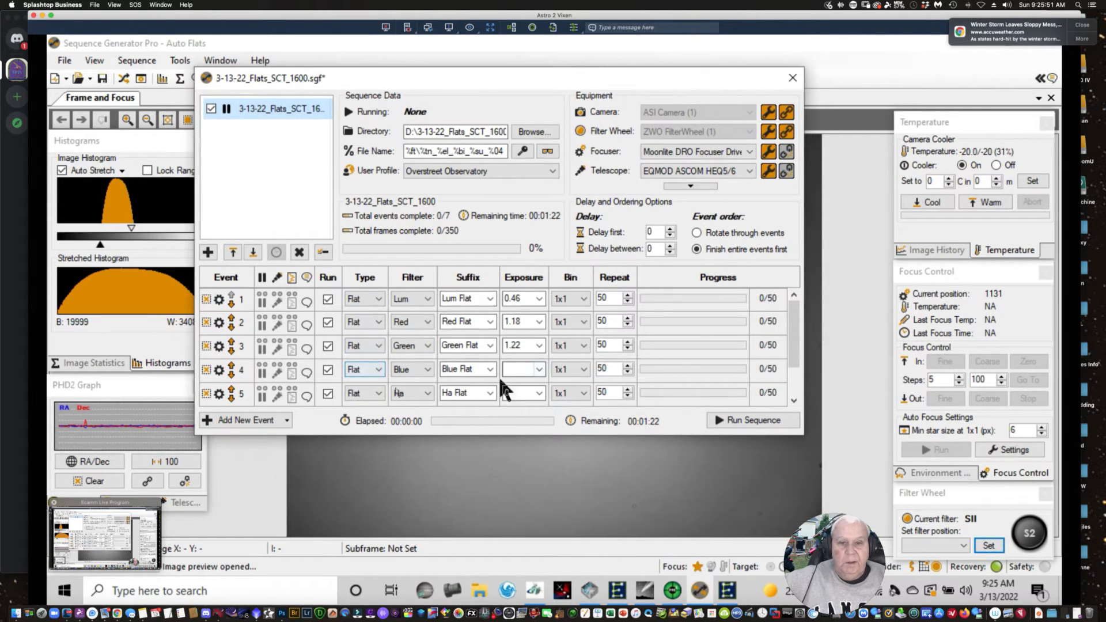
Load the Blue event's calibrated 1.79-second exposure by switching its type to Light and back to Flat.
left_click(380, 366)
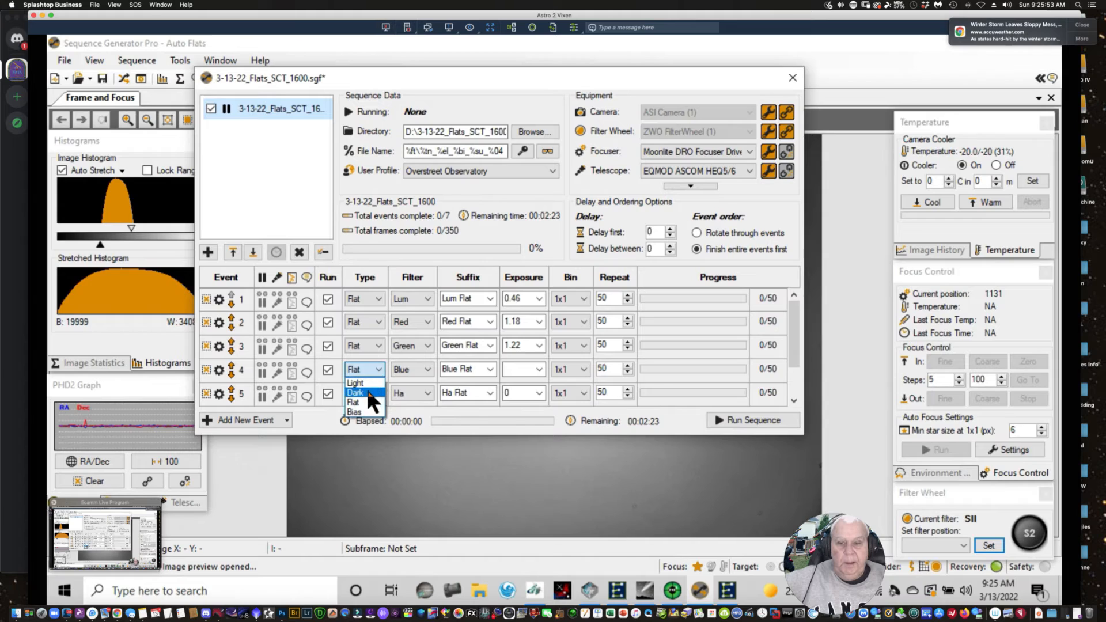
left_click(361, 383)
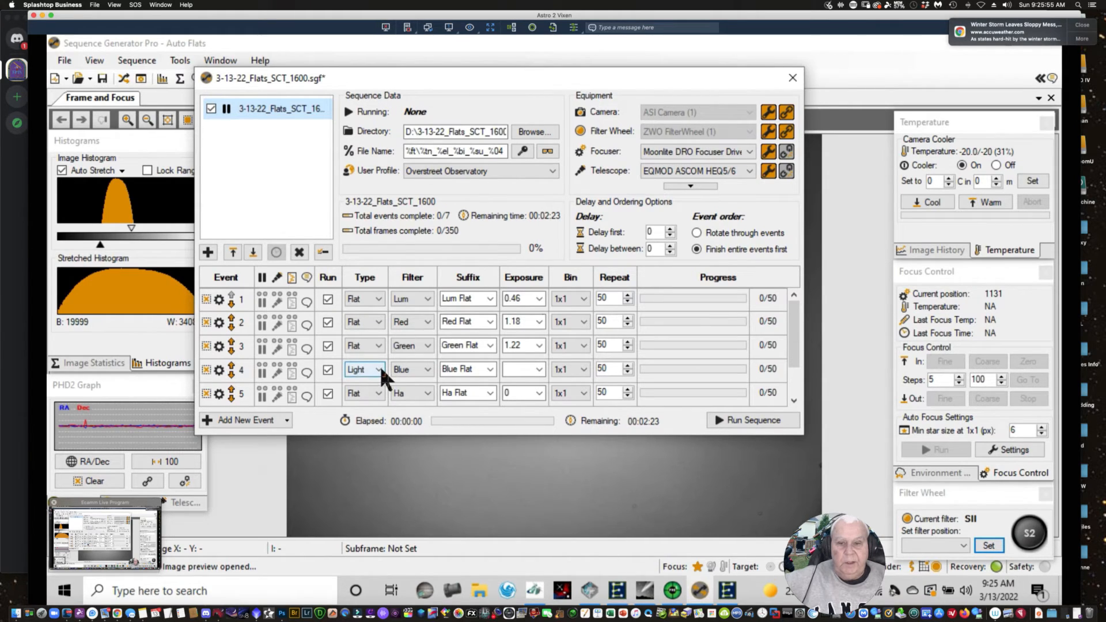
left_click(379, 365)
left_click(391, 400)
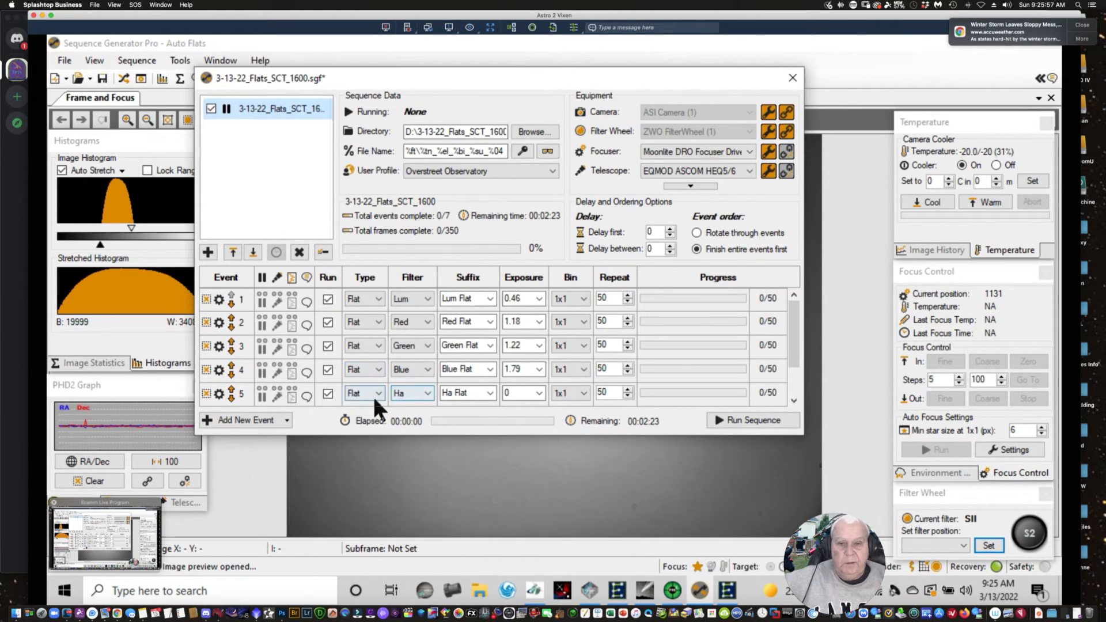
Load the Ha event's calibrated 18.84-second exposure by switching its type to Light and back to Flat.
left_click(377, 393)
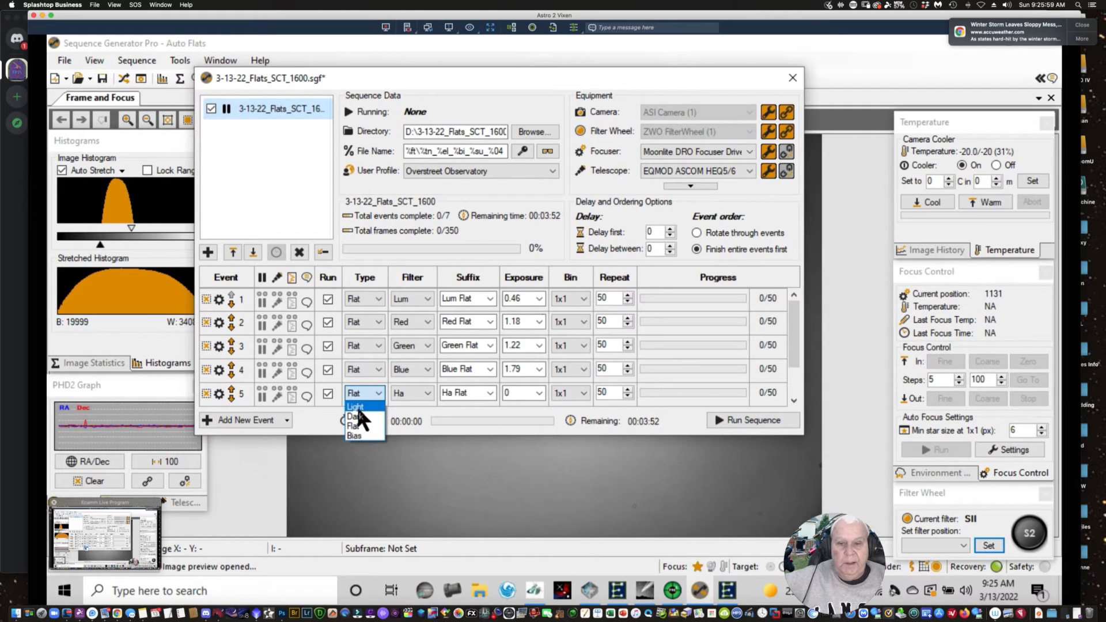
left_click(357, 406)
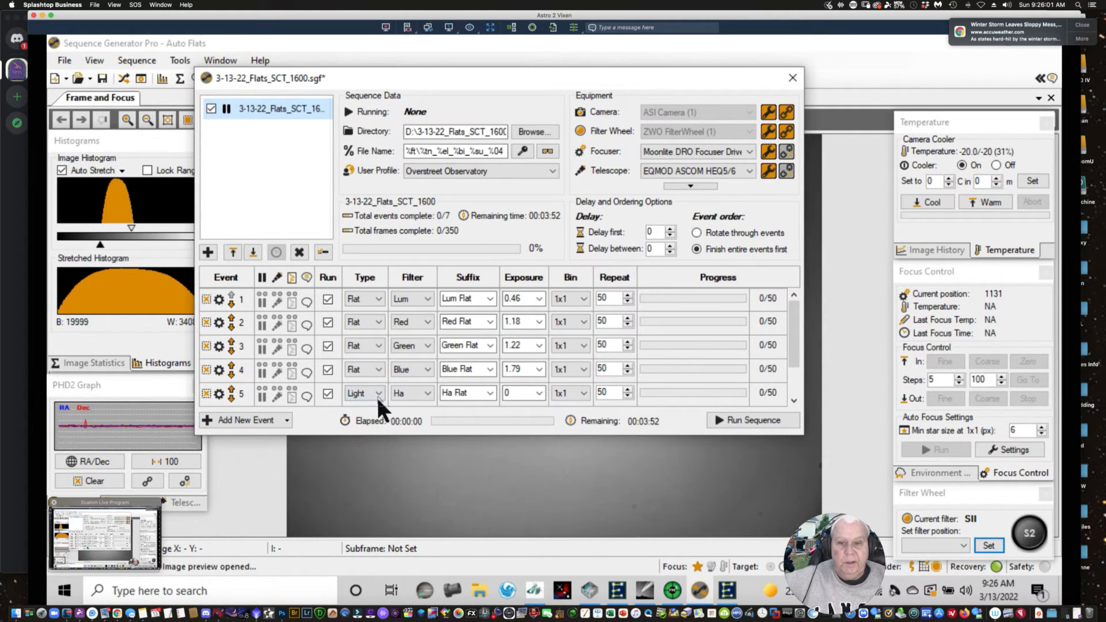
left_click(378, 393)
left_click(354, 425)
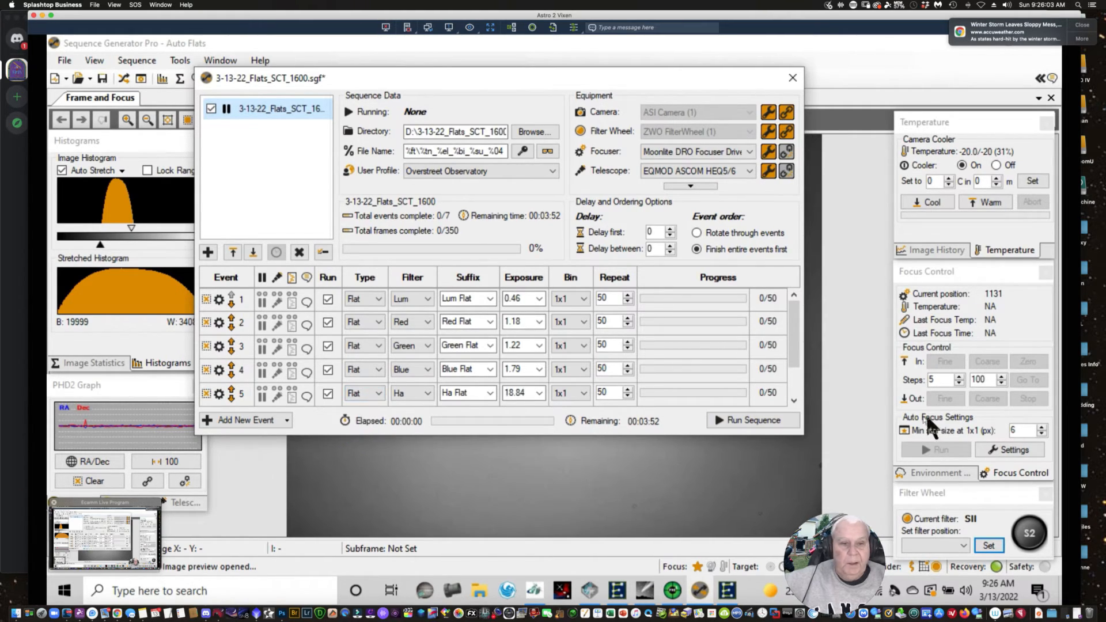
Load the calibrated exposures for the OIII event (16.62 seconds) and SII event (27.73 seconds) by switching their types from Light to Flat.
left_click(794, 401)
left_click(793, 401)
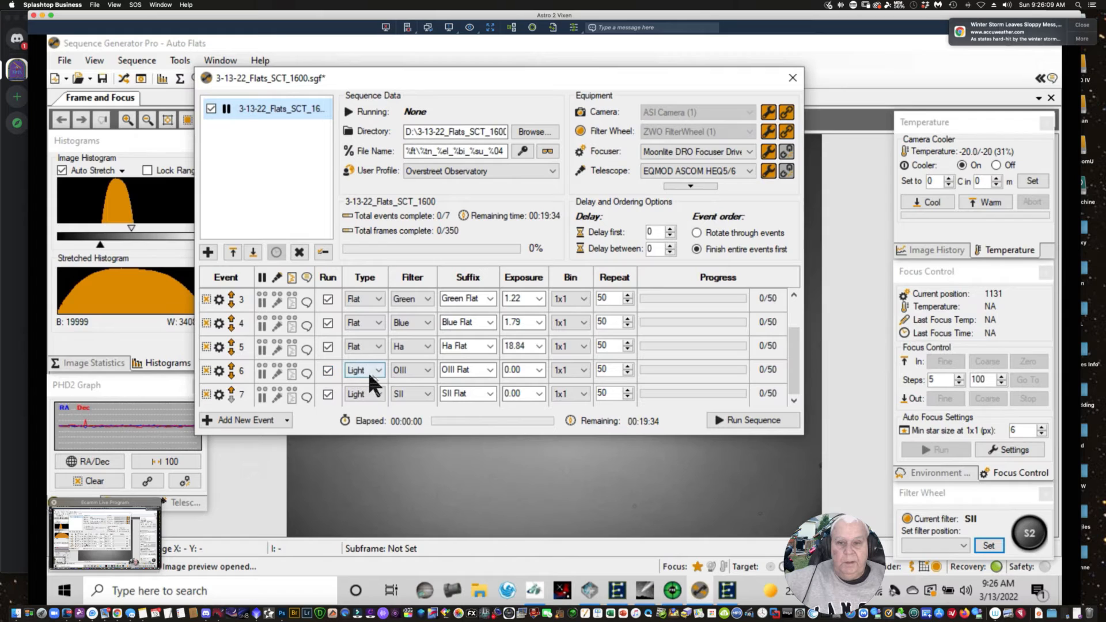
left_click(376, 370)
left_click(379, 369)
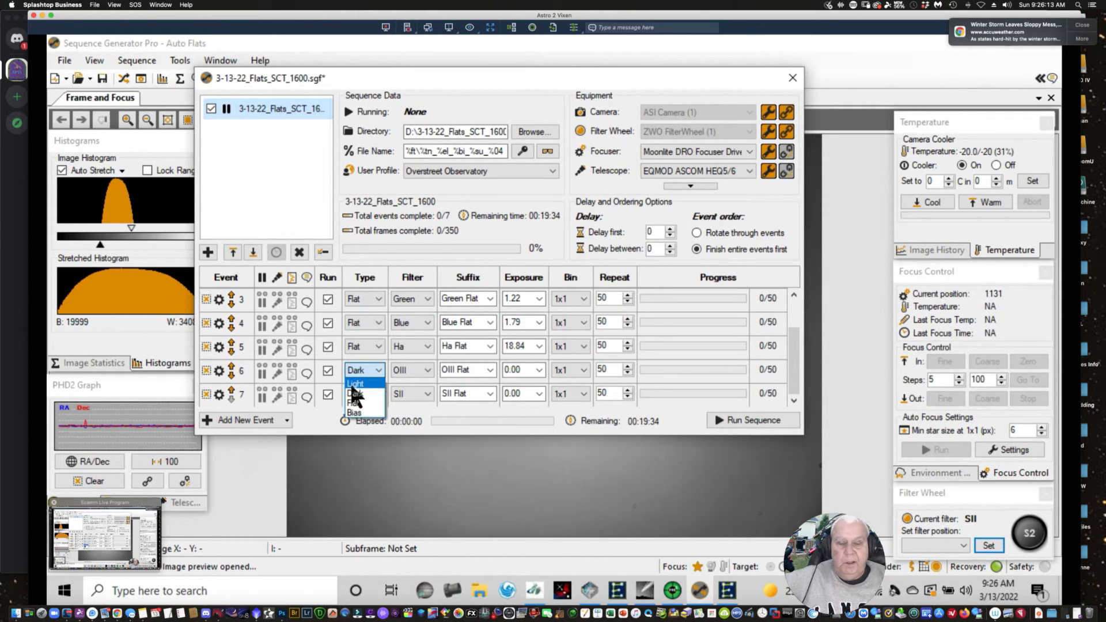
left_click(354, 385)
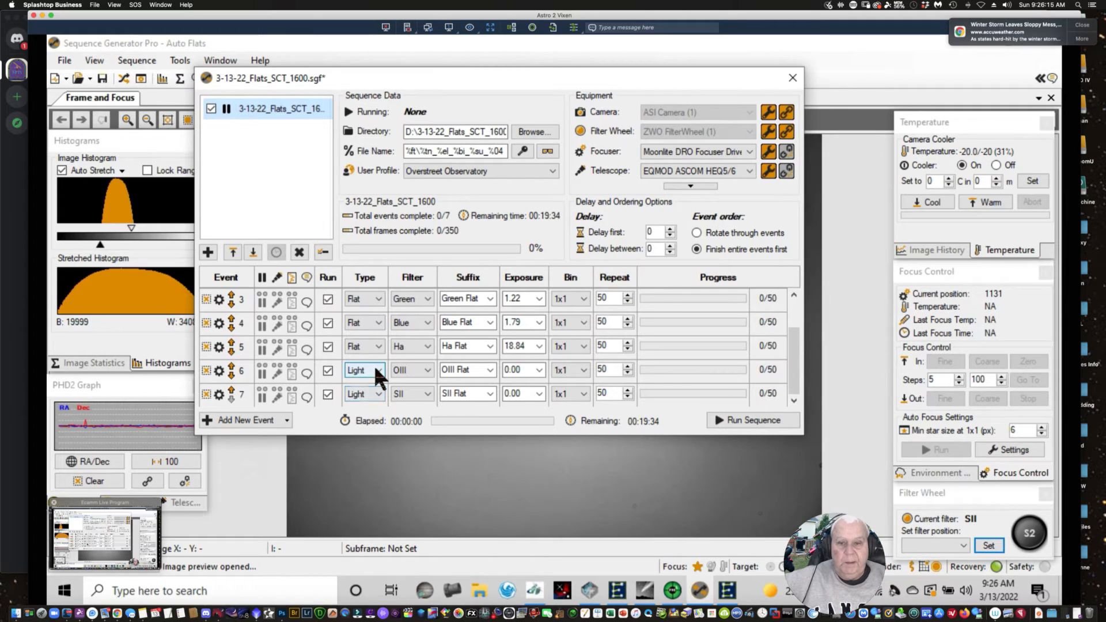
left_click(375, 368)
left_click(351, 401)
left_click(371, 389)
left_click(360, 427)
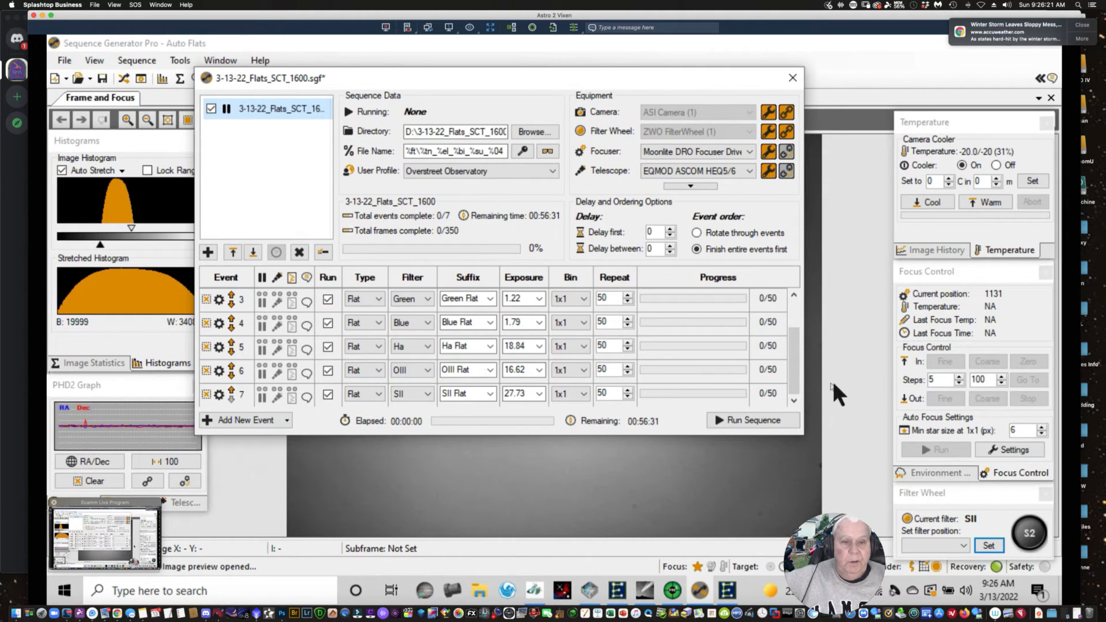
Run the 3-13-22_Flats_SCT_1600 flats sequence with all seven filter events at 50 frames each.
left_click_drag(793, 368, 802, 322)
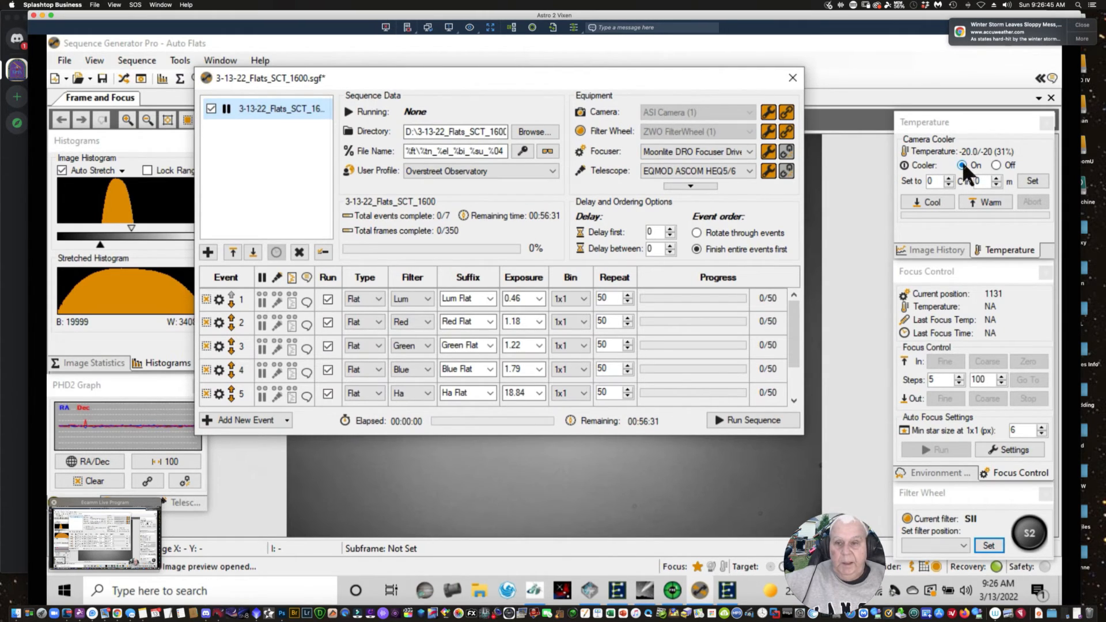
left_click(750, 423)
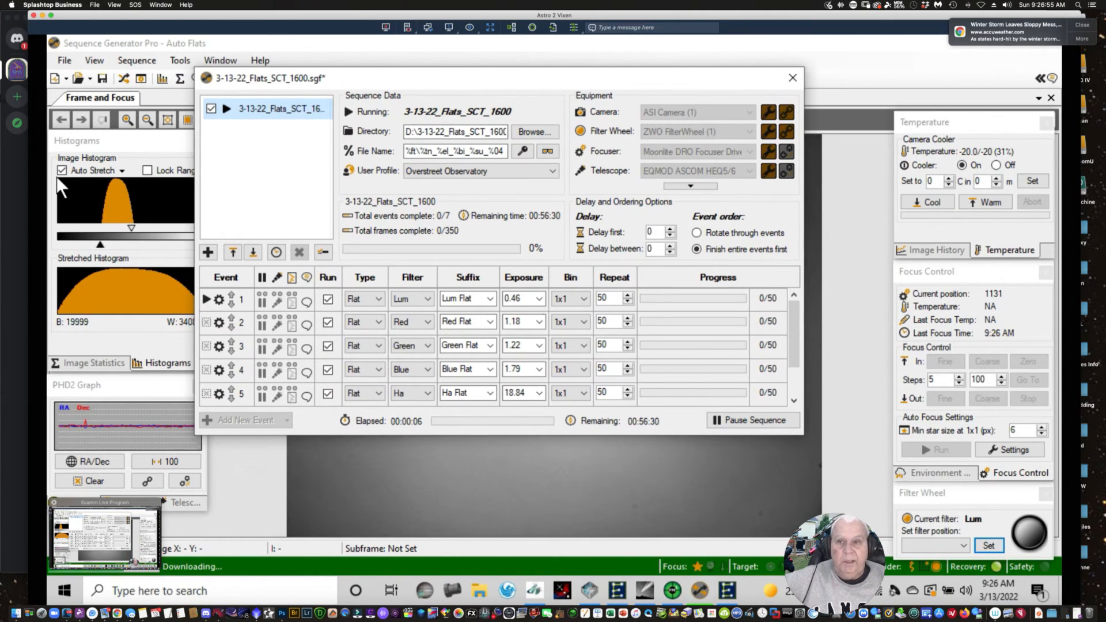
Hide the sequence window to view the captured Lum flats, and bring it back to check the progress of all events.
left_click(122, 80)
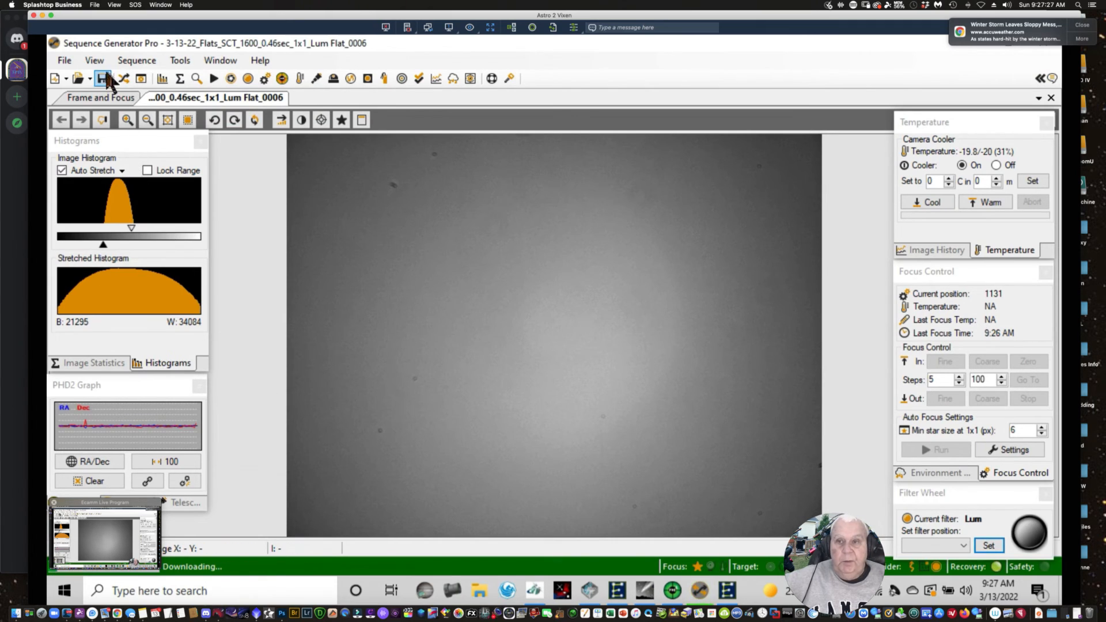
left_click(123, 79)
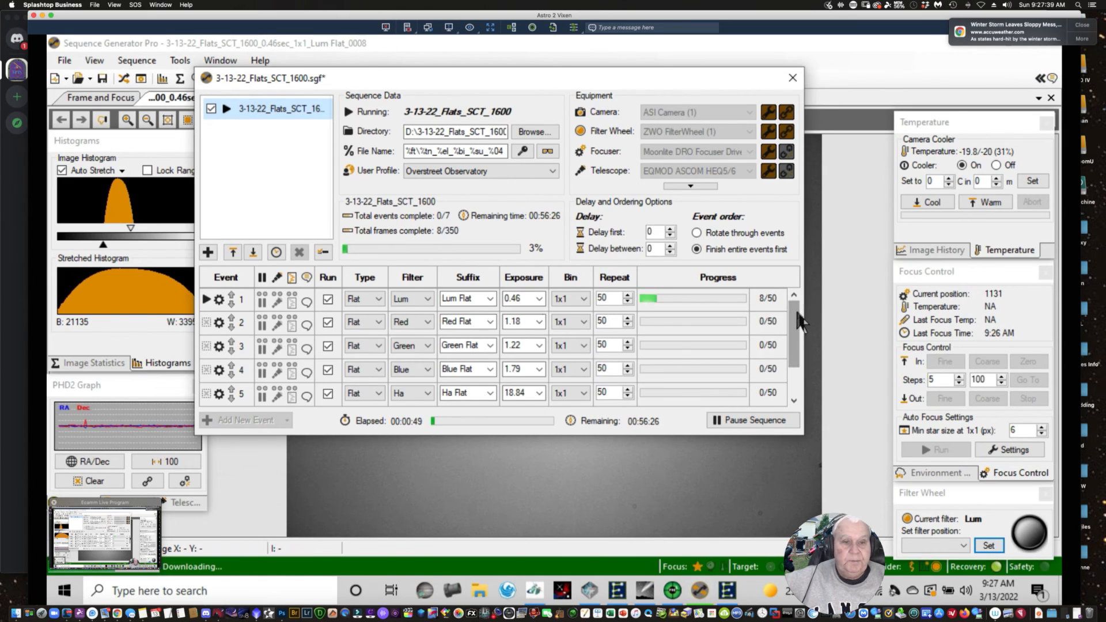
scroll(772, 402, "down", 1)
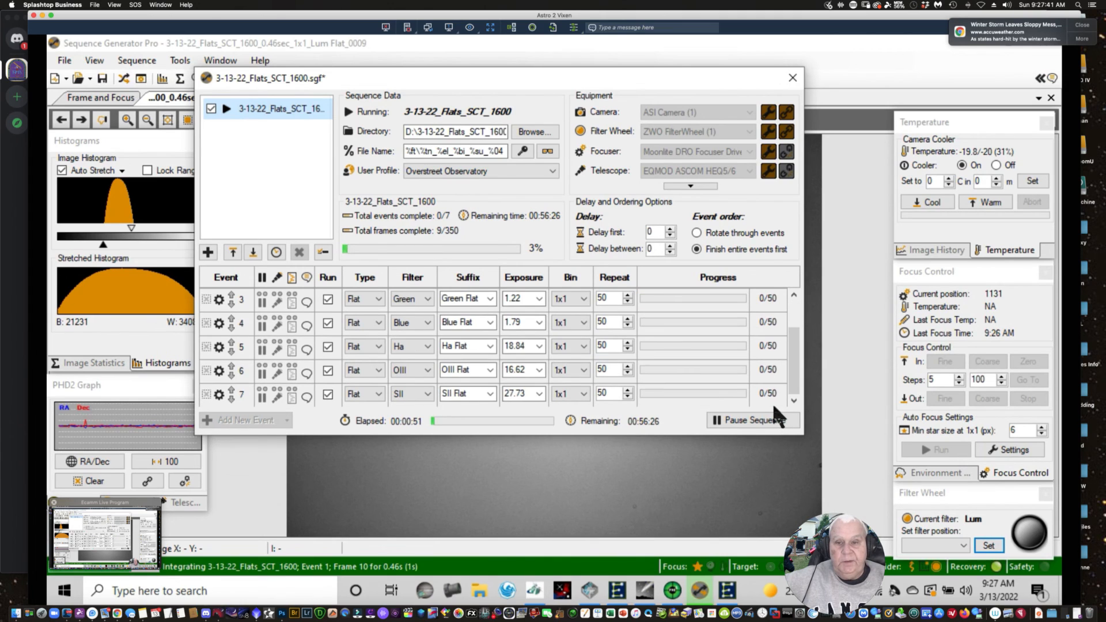